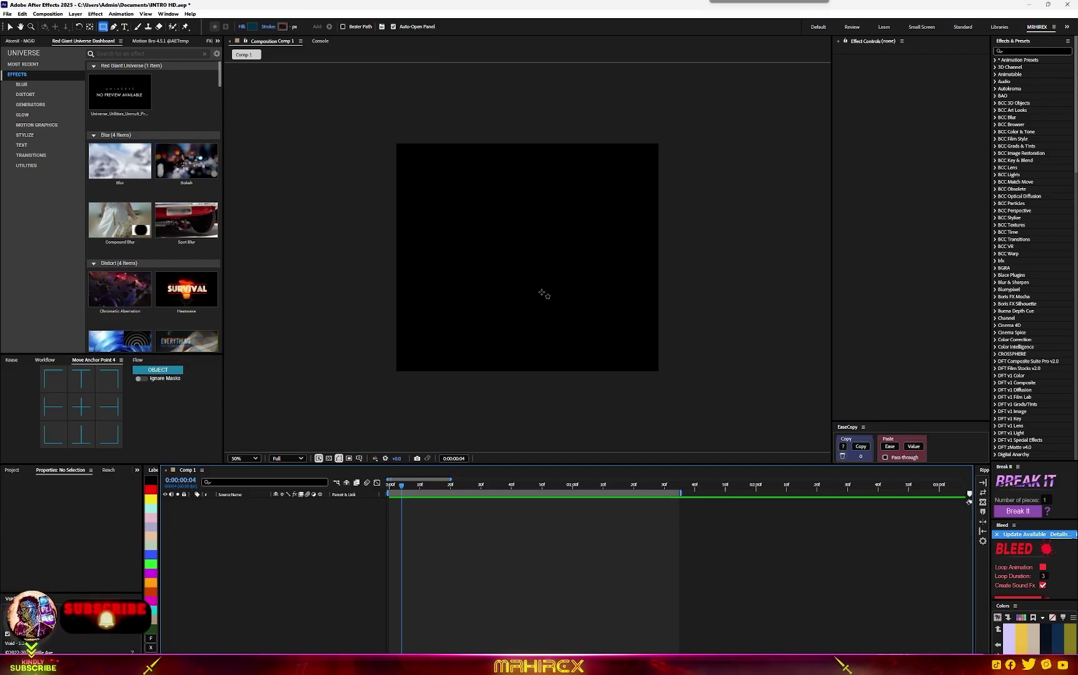
Add a new pale royal blue solid layer that fills the composition
right_click(247, 560)
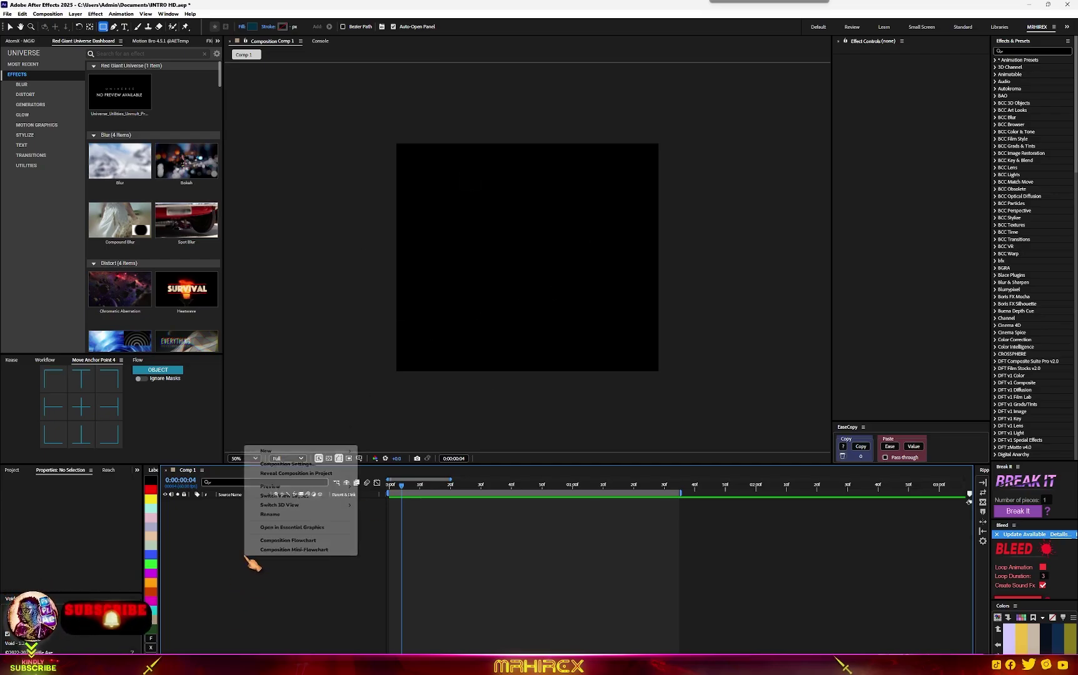
mouse_move(344, 451)
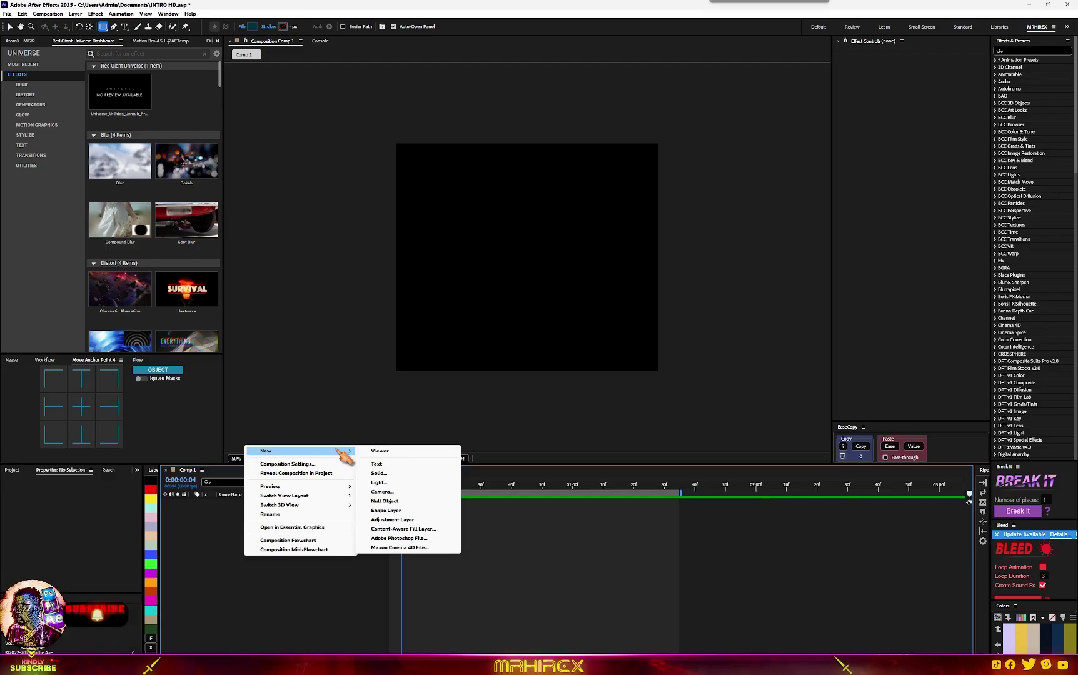
click(410, 473)
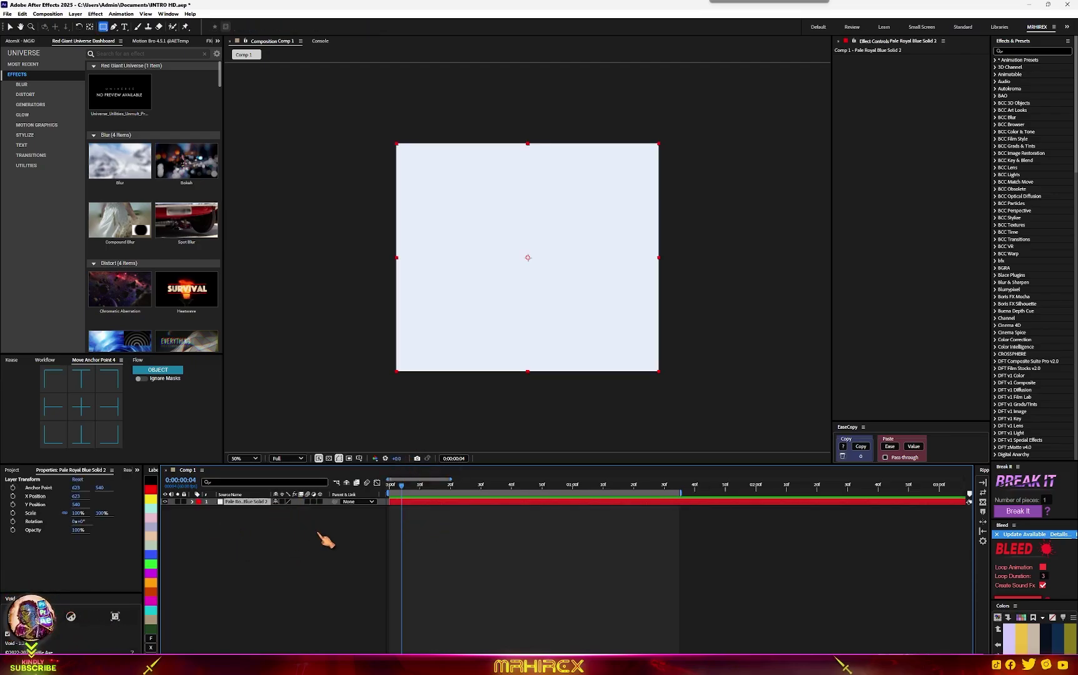
Draw a dark teal rectangle shape about 1034 x 843 px over the solid and centre it in the composition
key(ctrl+shift+a)
drag(414, 165, 631, 343)
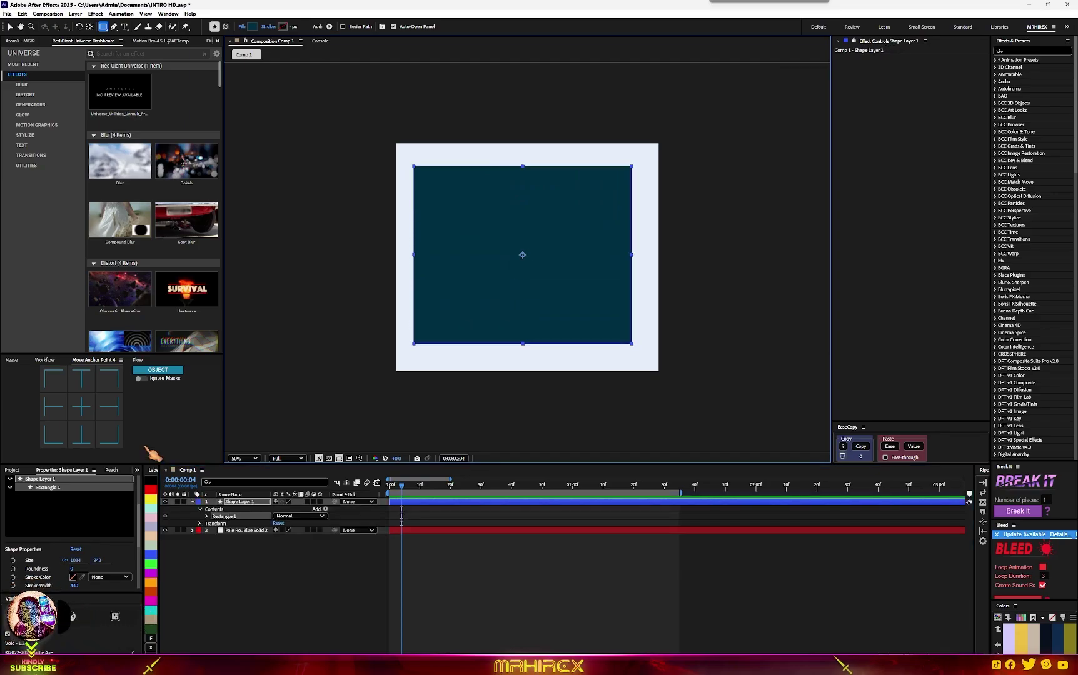
click(88, 406)
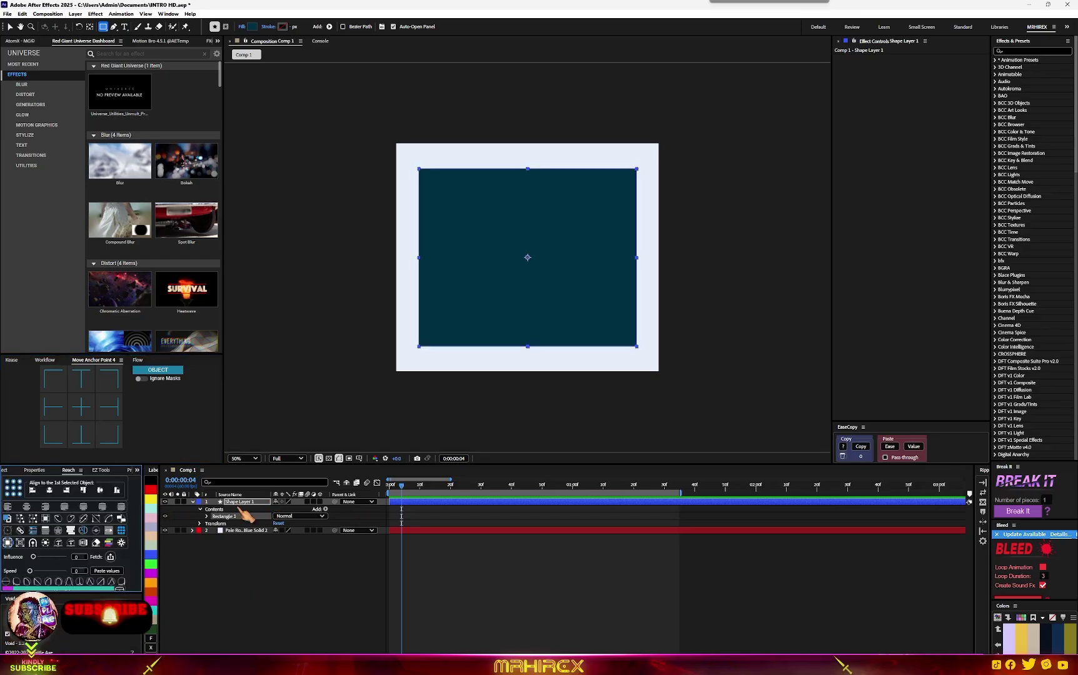
click(235, 503)
click(193, 502)
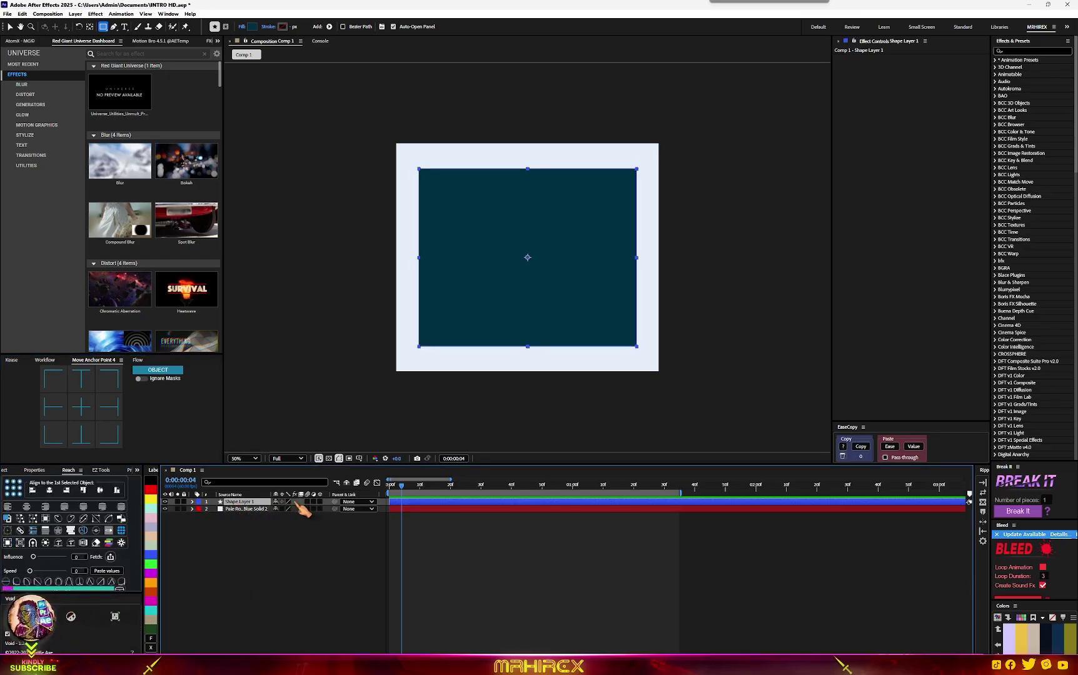
Animate the rectangle layer's scale from 100% at the first frame to 129% at 0:00:01:23, then preview the growth
drag(402, 487, 383, 491)
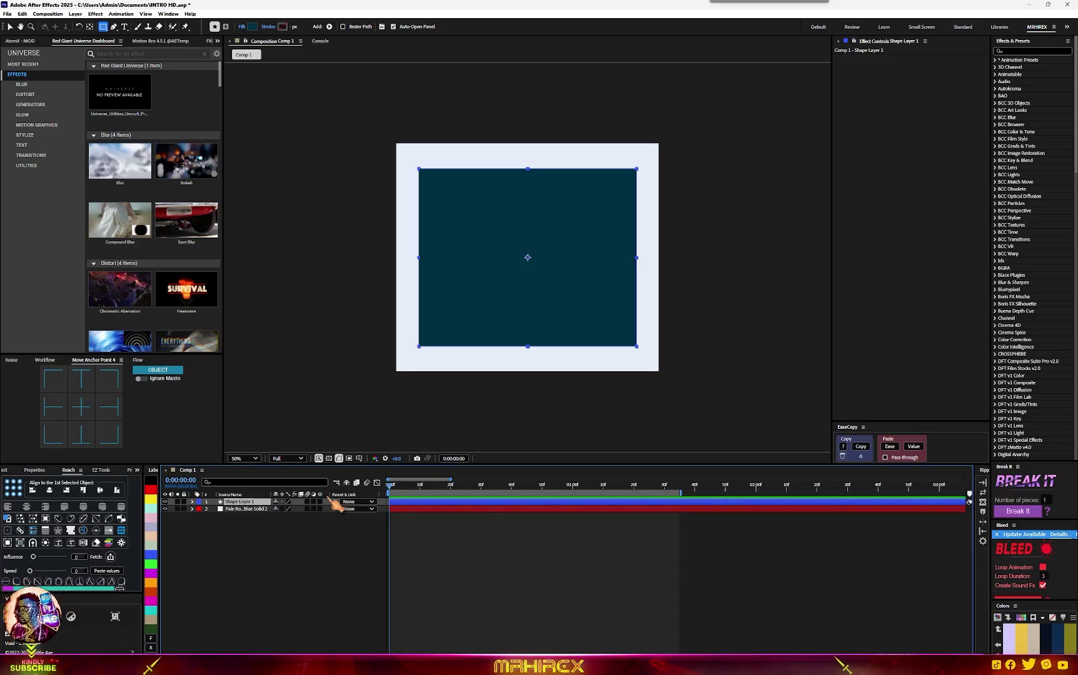
key(s)
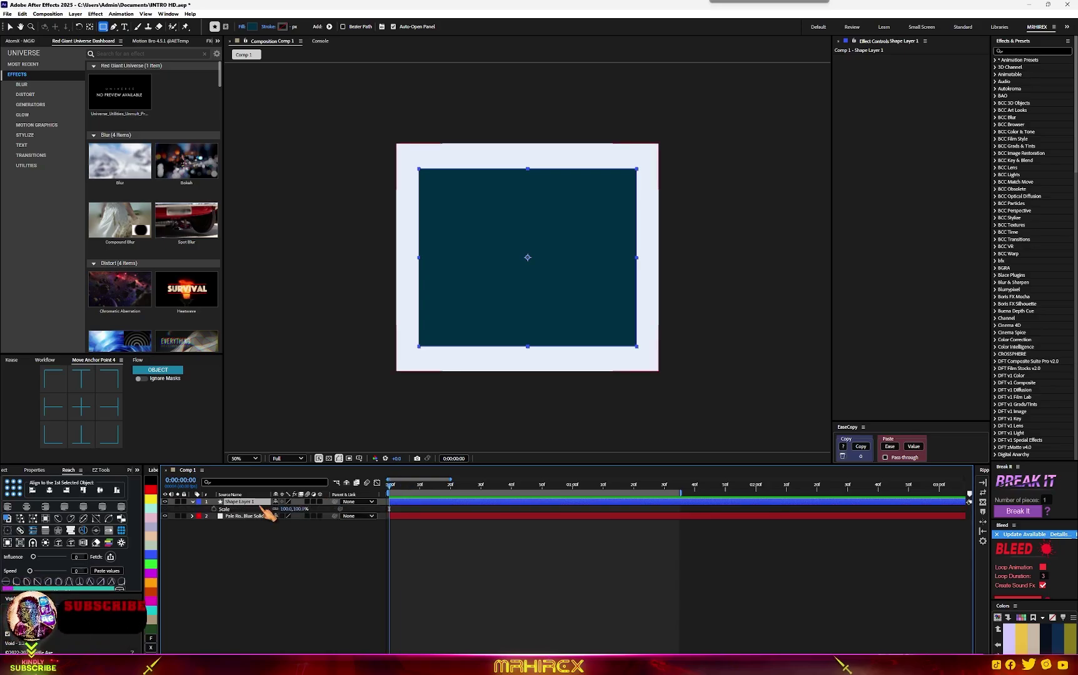
click(213, 508)
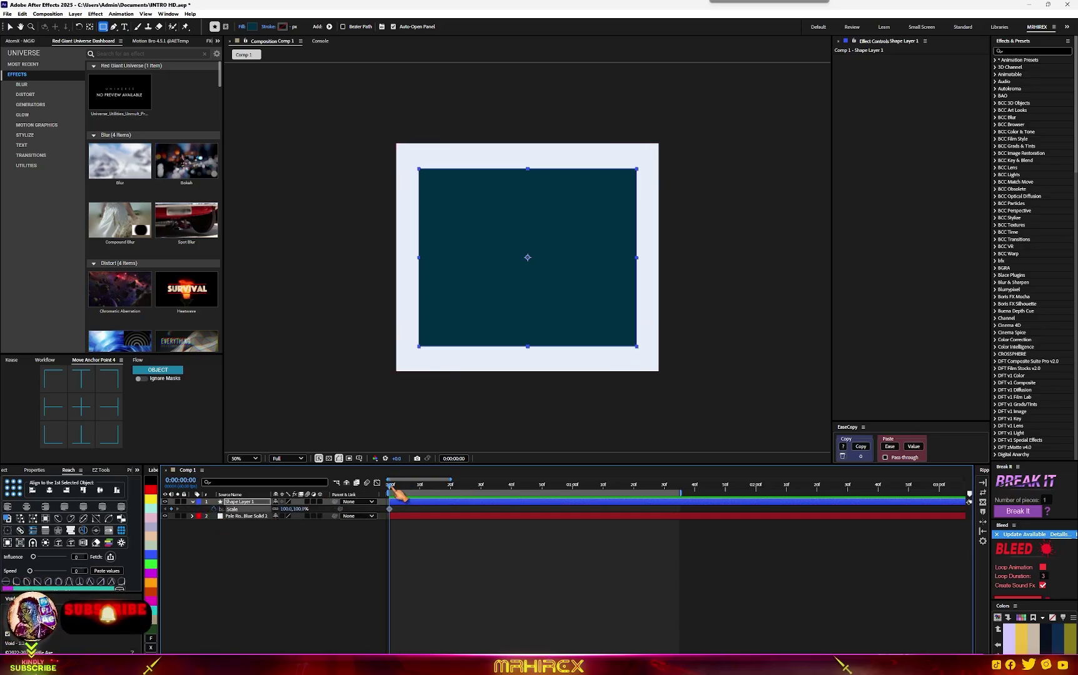
drag(389, 486, 644, 502)
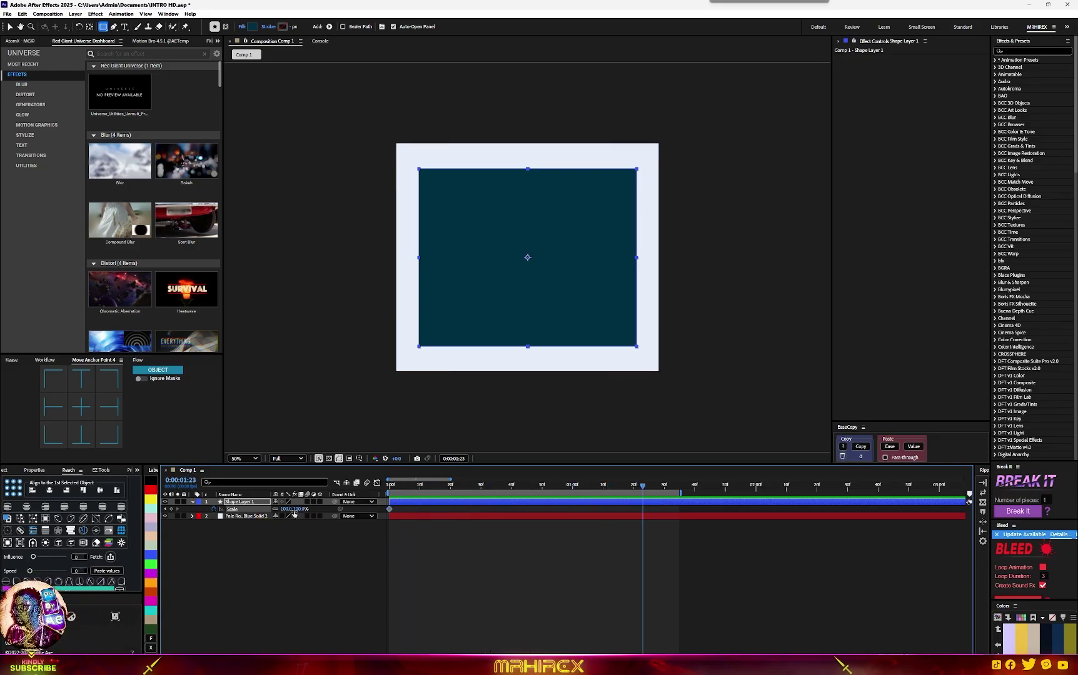
drag(301, 509, 307, 507)
drag(487, 486, 389, 486)
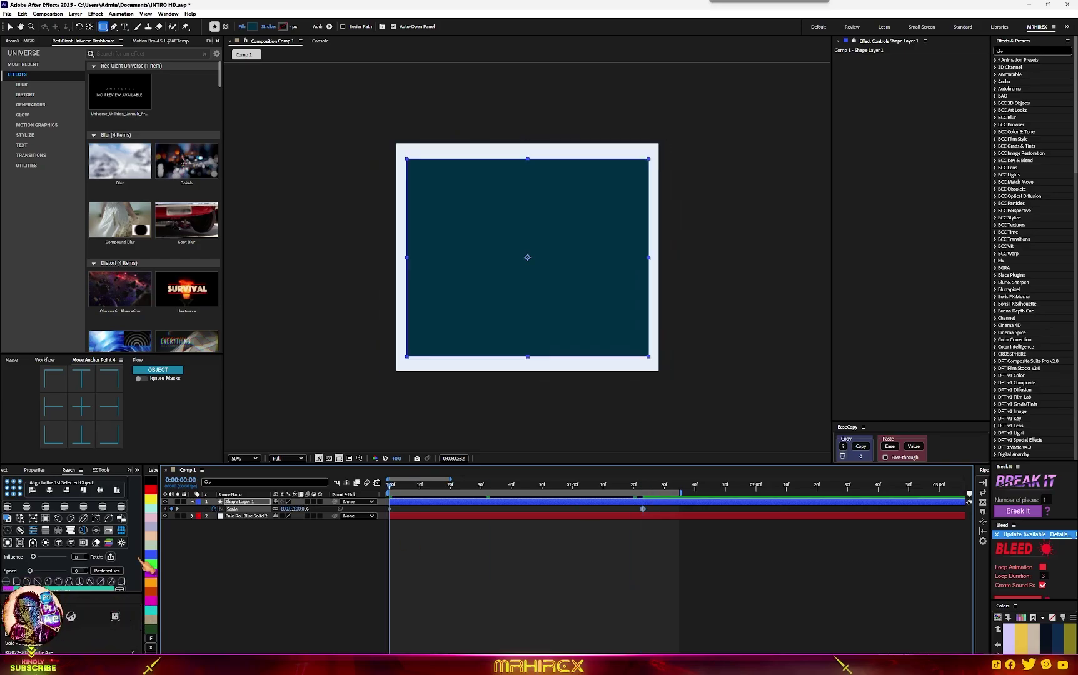
key(space)
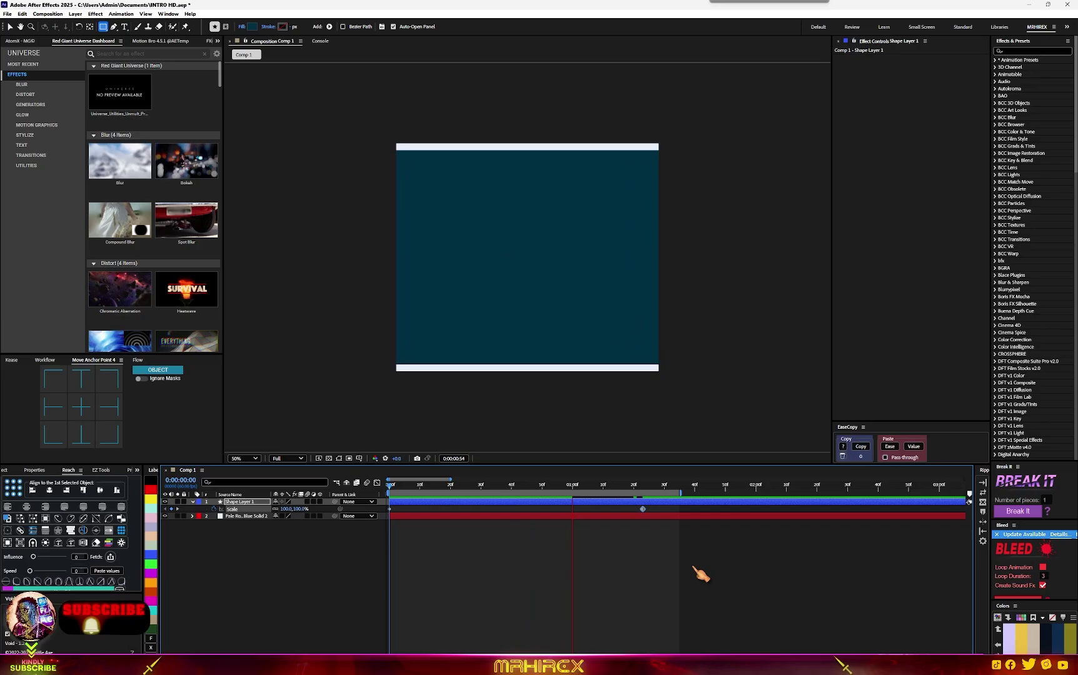
drag(652, 486, 330, 541)
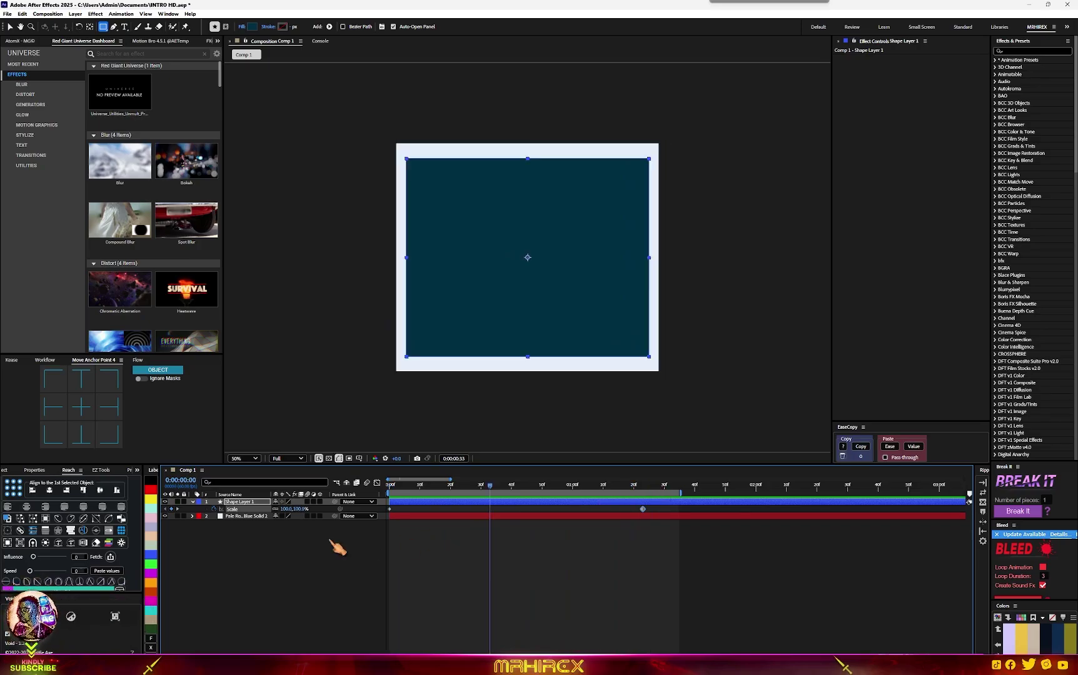
Keyframe the rectangle's roundness at the first frame with a value of 129
click(242, 503)
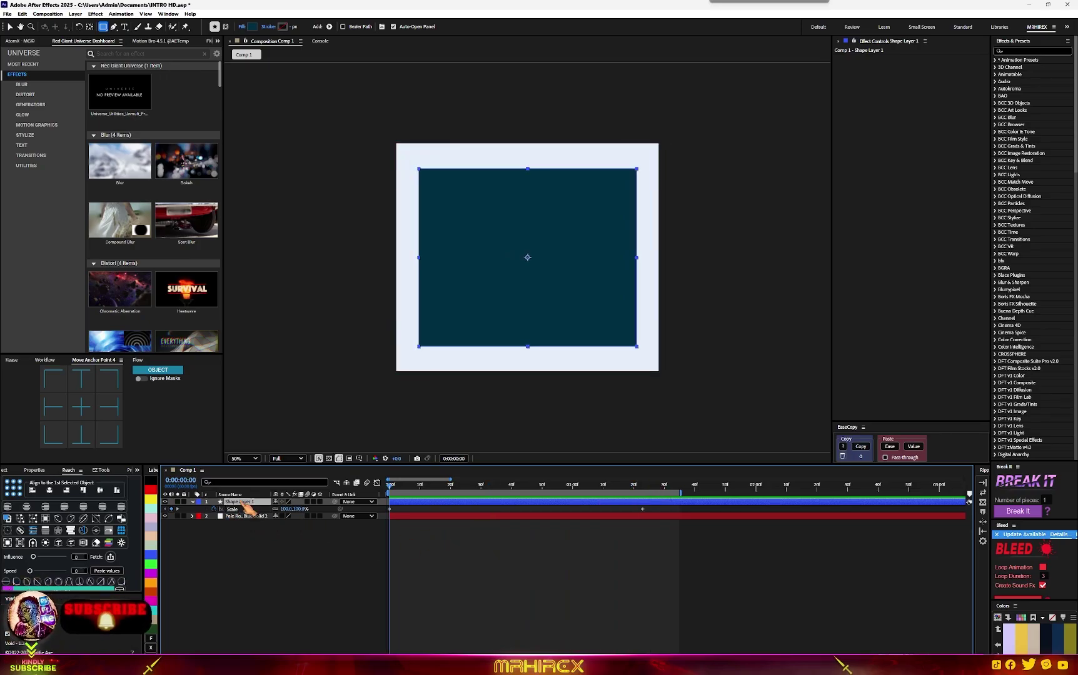
click(33, 470)
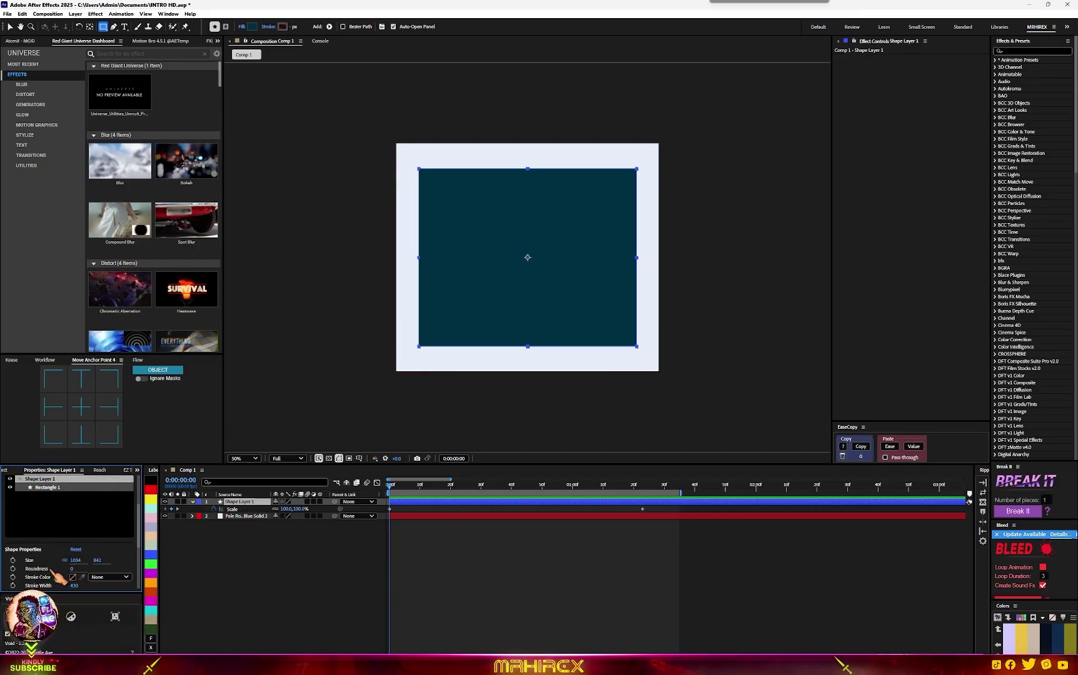
click(12, 569)
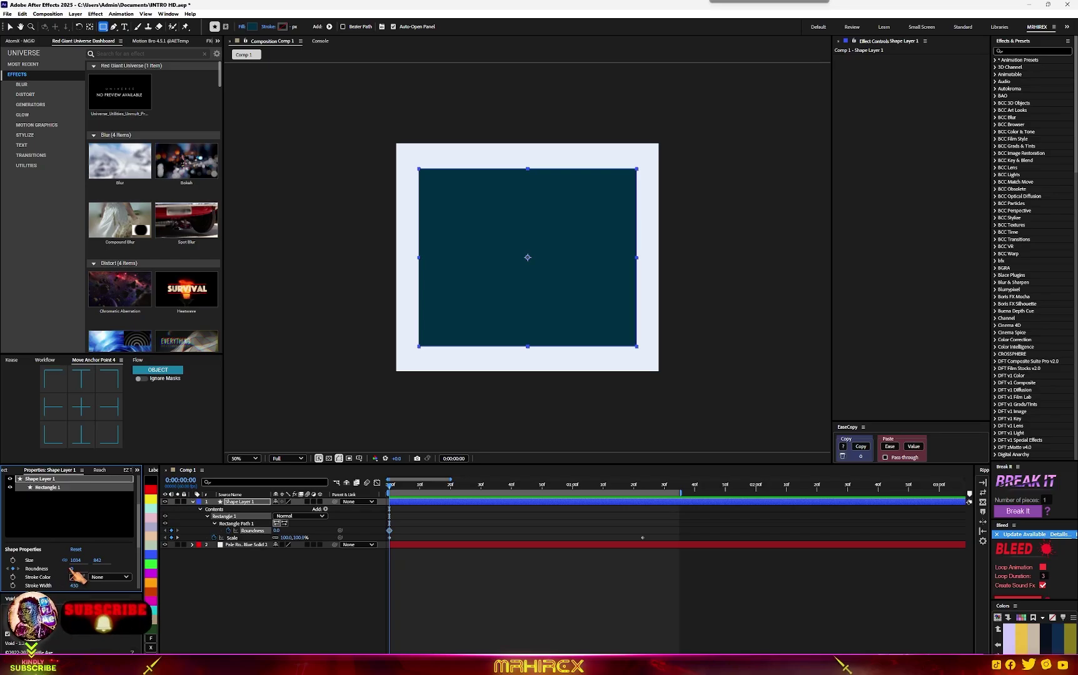
drag(72, 570, 124, 564)
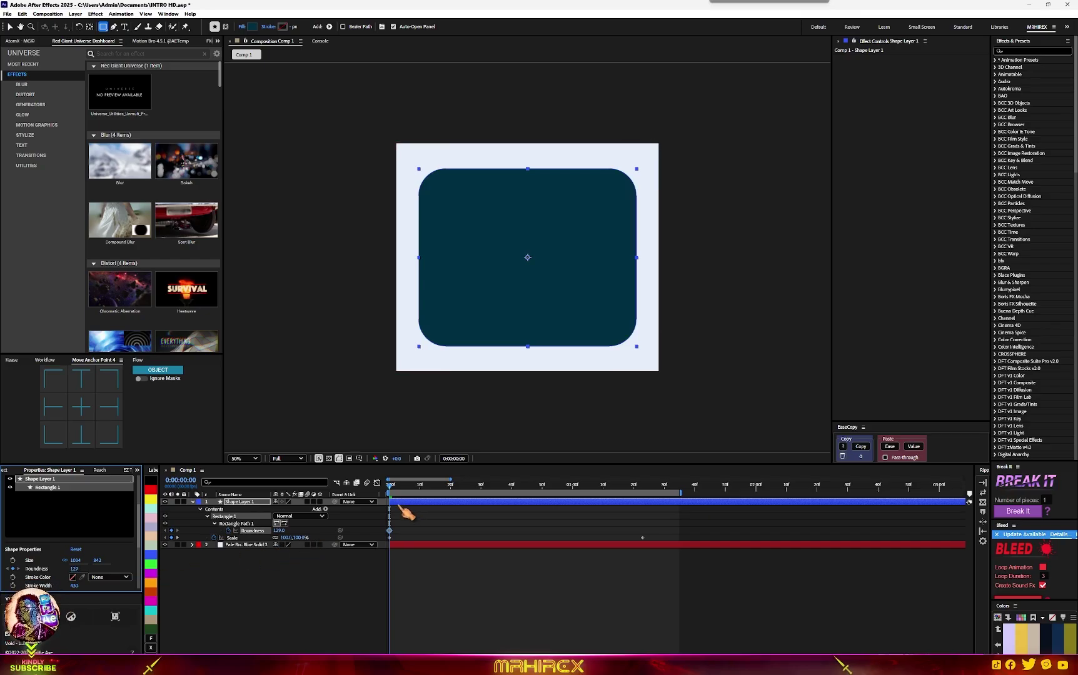
Reset the rectangle's roundness to 0 at 0:00:01:23 and preview the combined scale and corner animation
drag(392, 490, 644, 509)
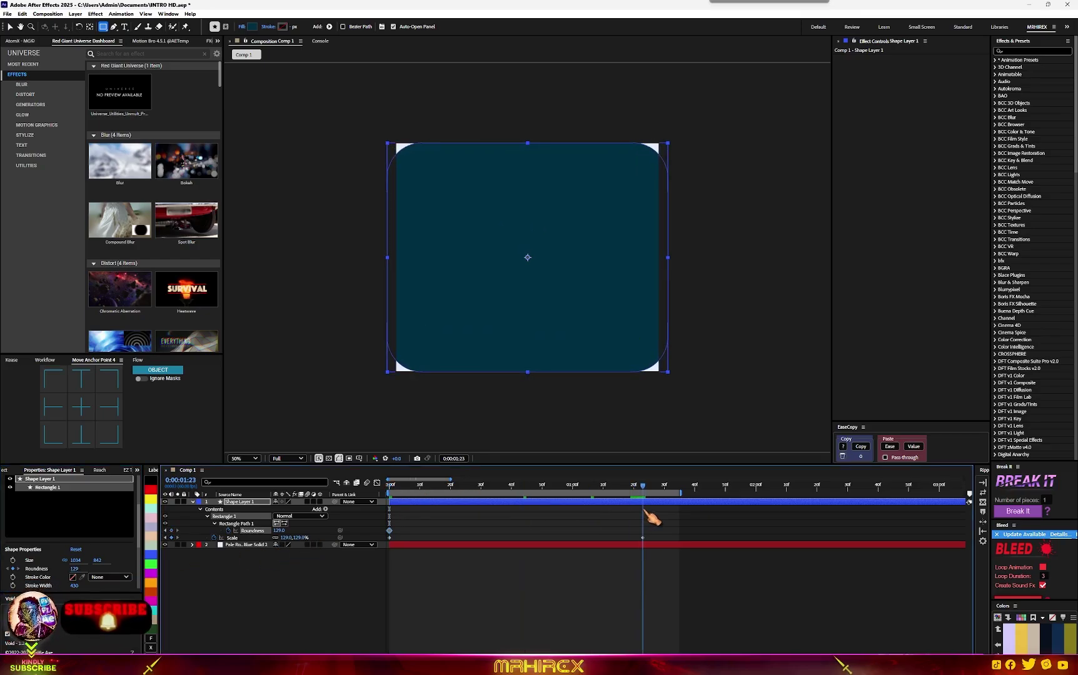
right_click(80, 574)
click(104, 518)
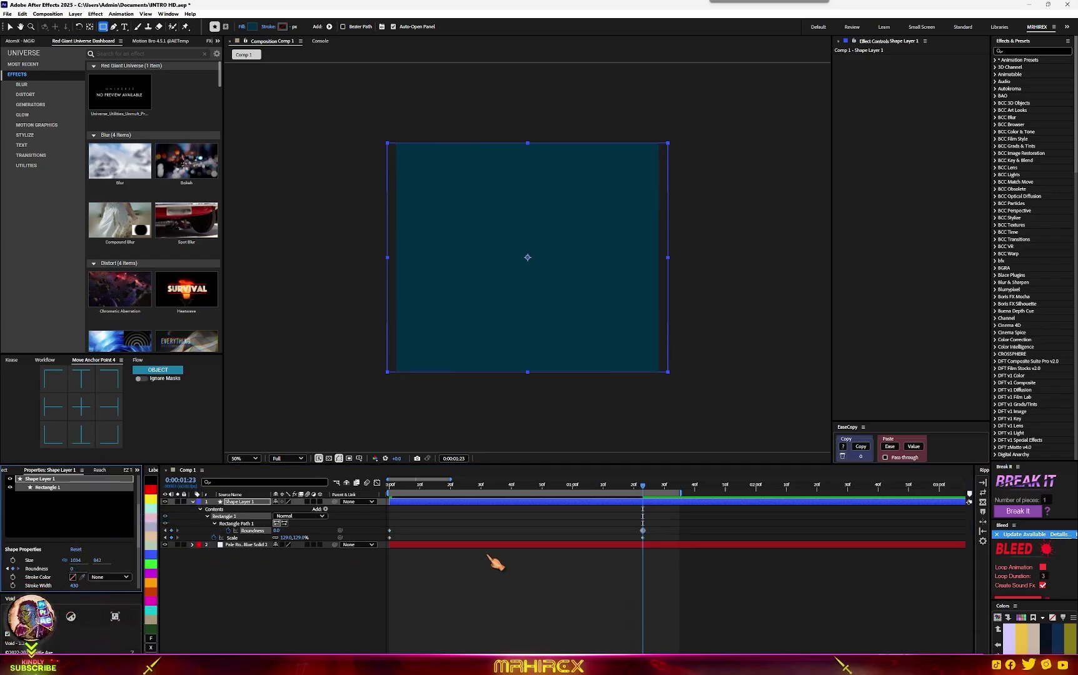
drag(644, 487, 273, 595)
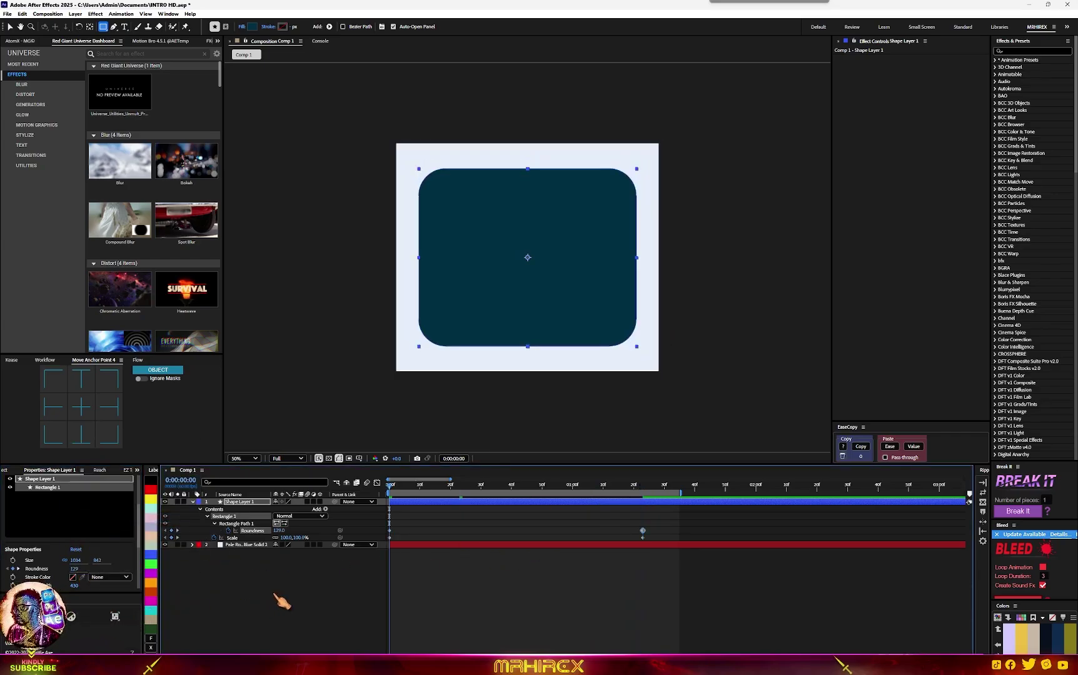
click(260, 596)
key(space)
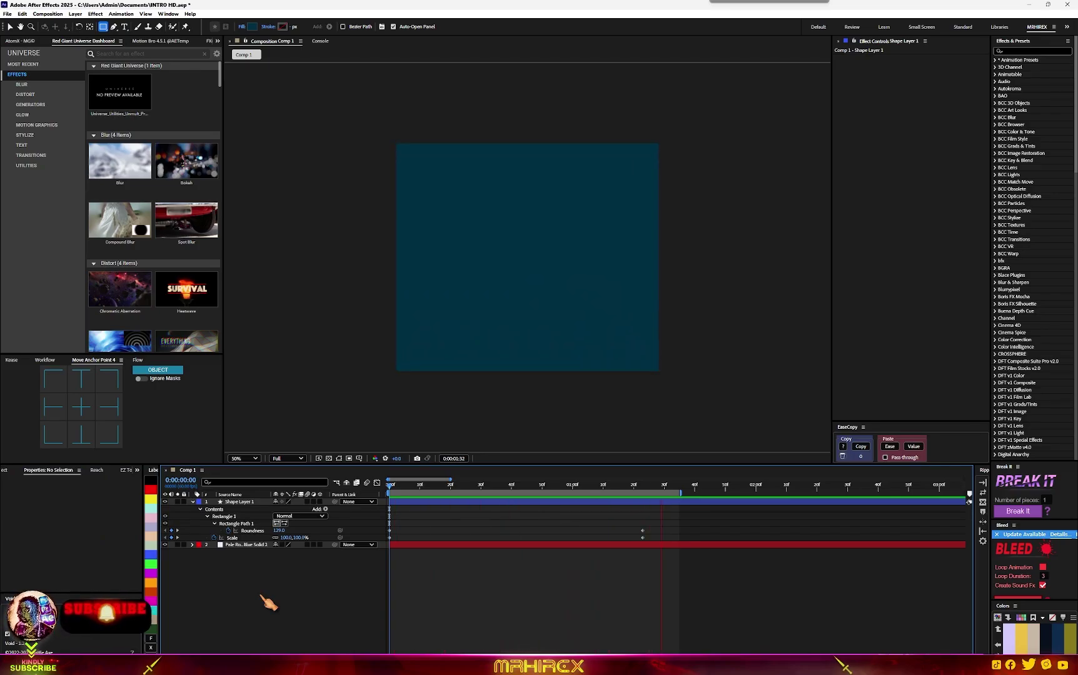
key(space)
Apply Easy Ease to all roundness and scale keyframes of the rectangle layer
drag(667, 527, 364, 582)
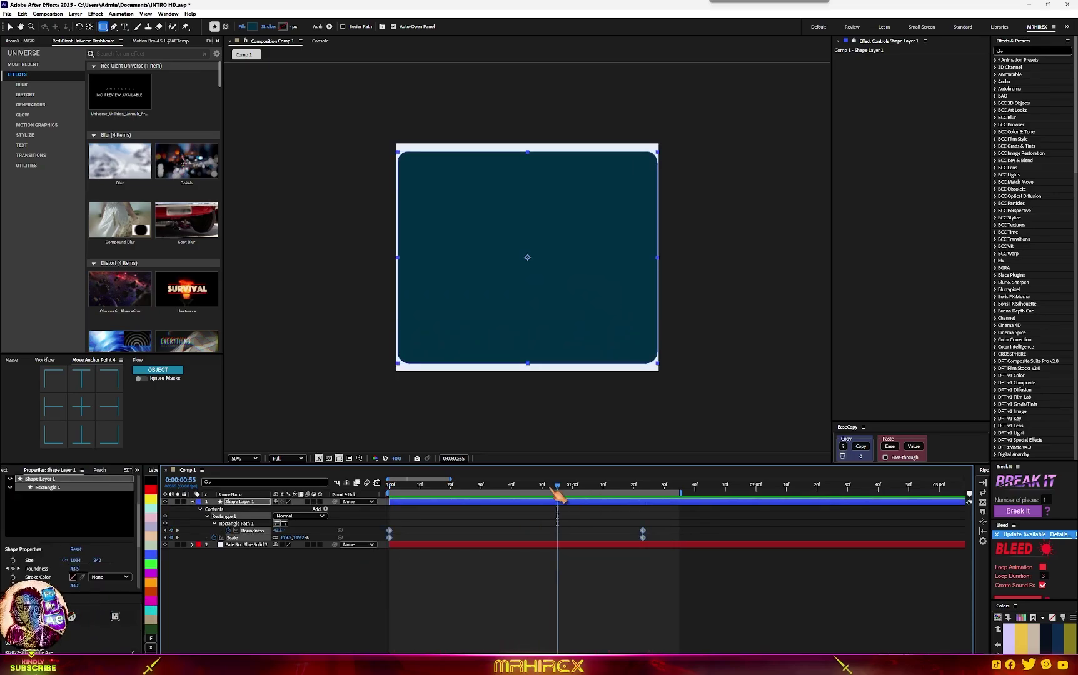
right_click(644, 539)
mouse_move(738, 533)
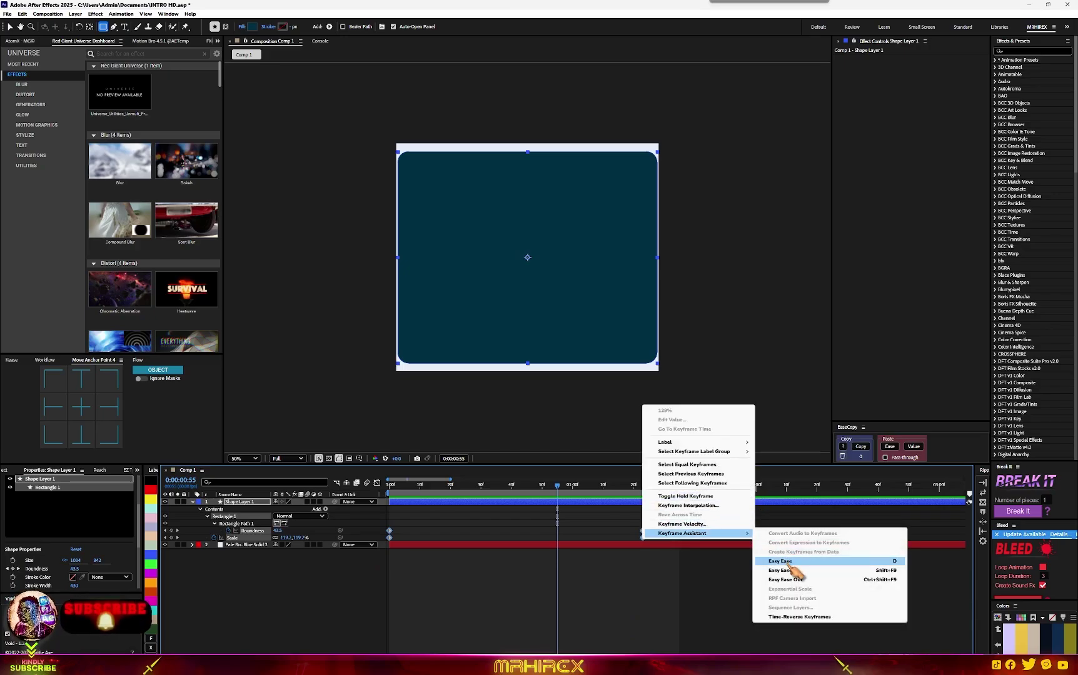
click(780, 562)
Lengthen the incoming ease of the end keyframes to about mid-animation in the speed graph, then preview the motion
click(376, 482)
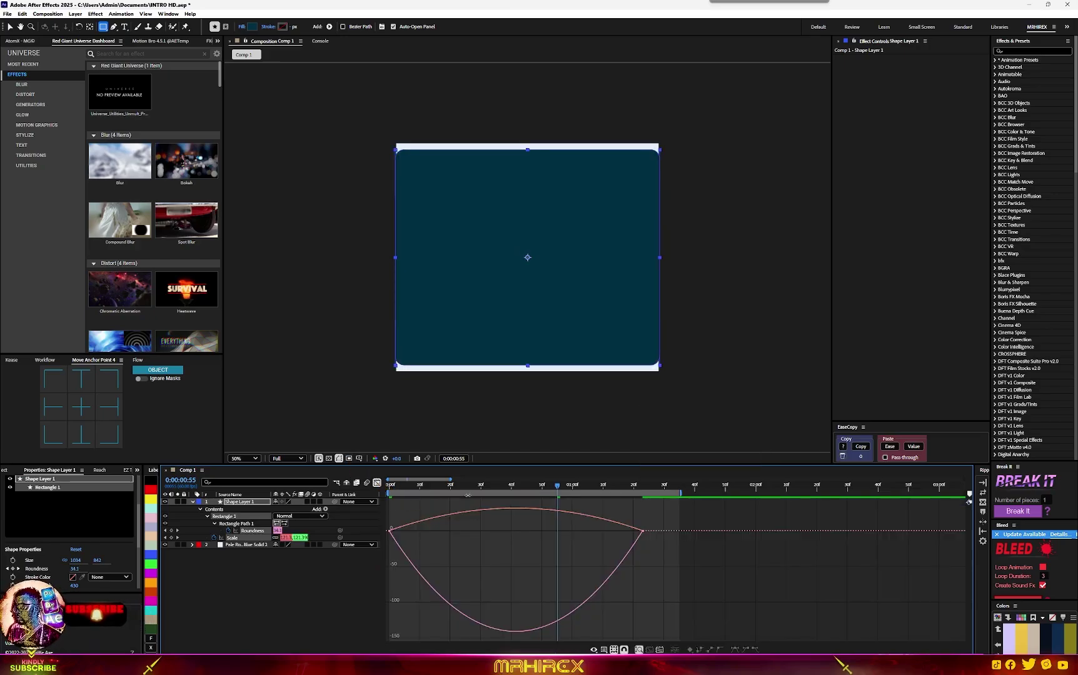
click(643, 530)
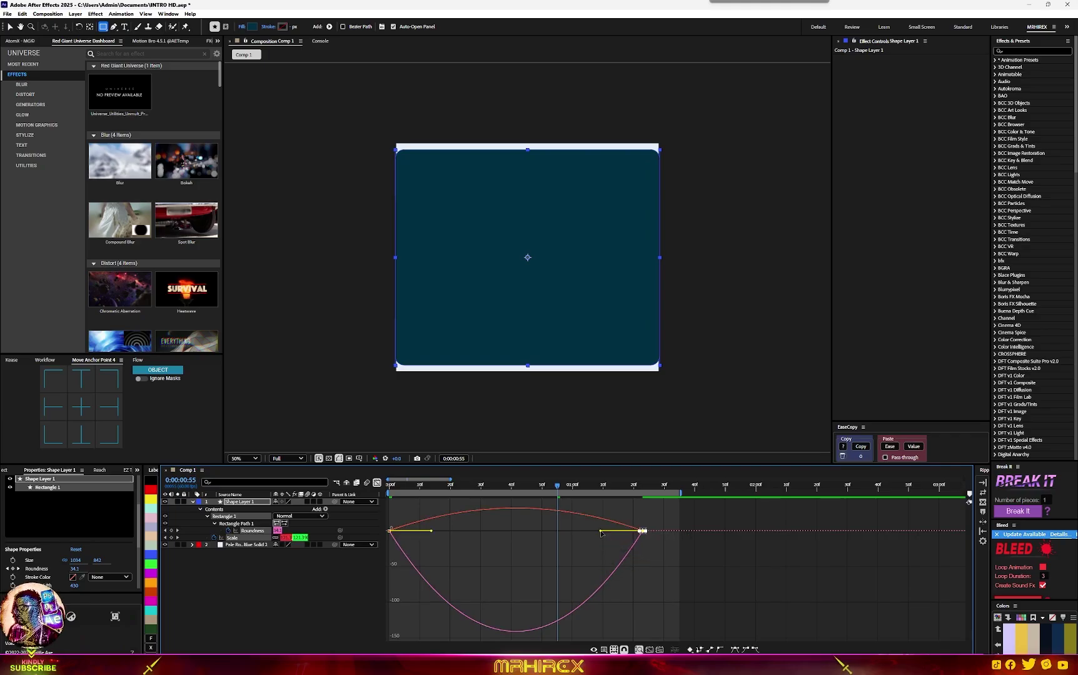
drag(600, 533, 530, 532)
click(376, 483)
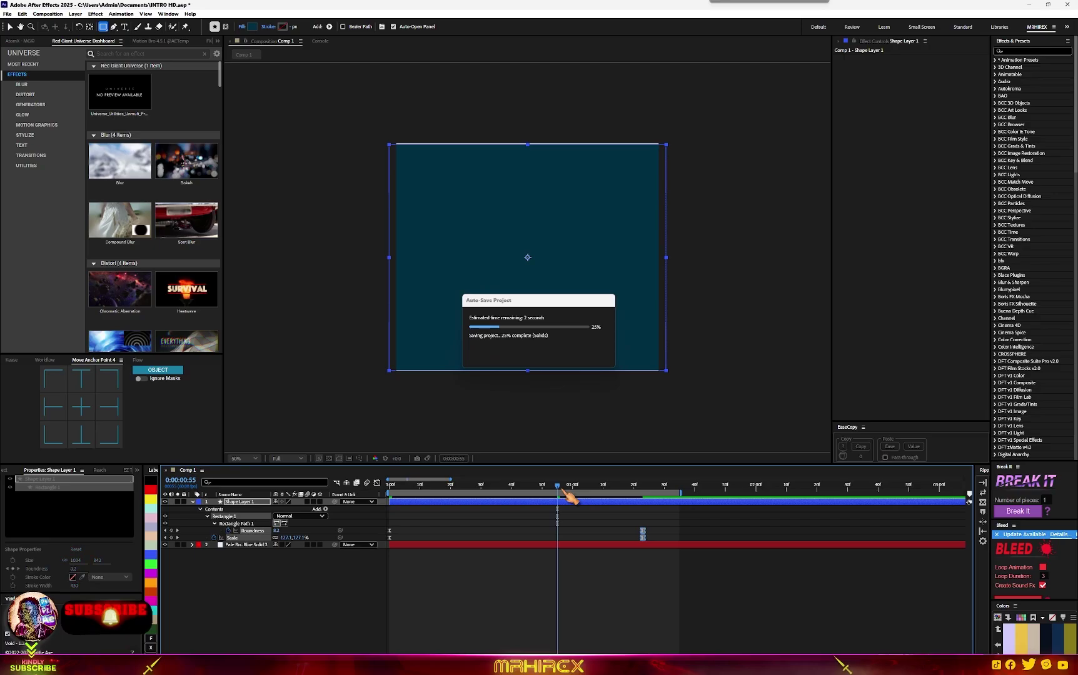
key(Home)
key(space)
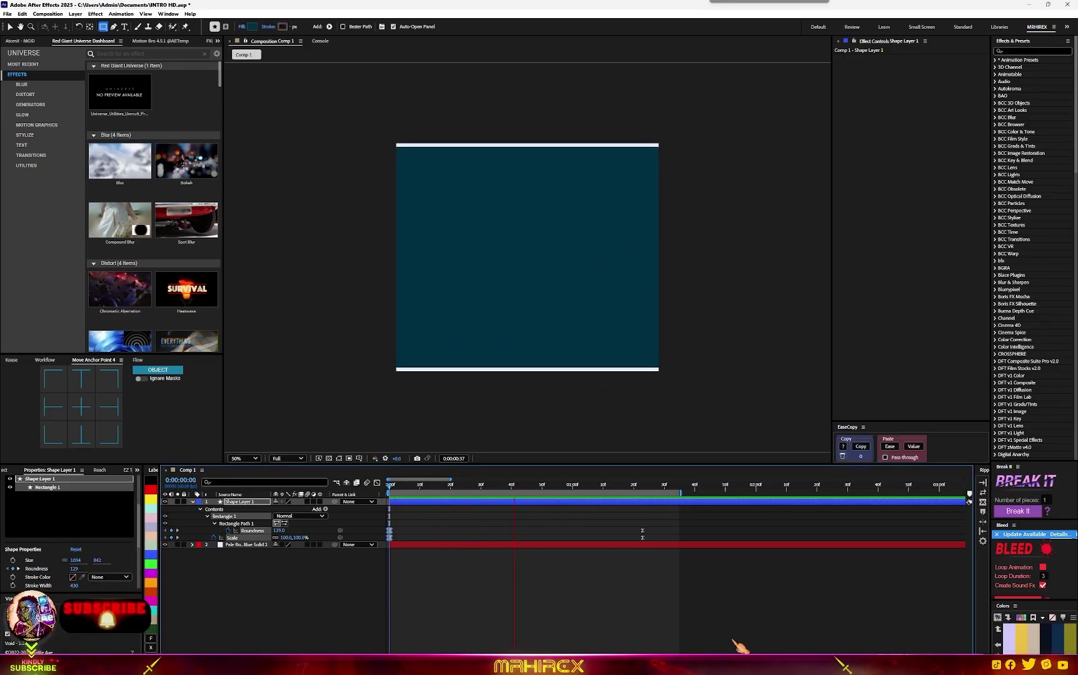
key(space)
drag(660, 487, 418, 505)
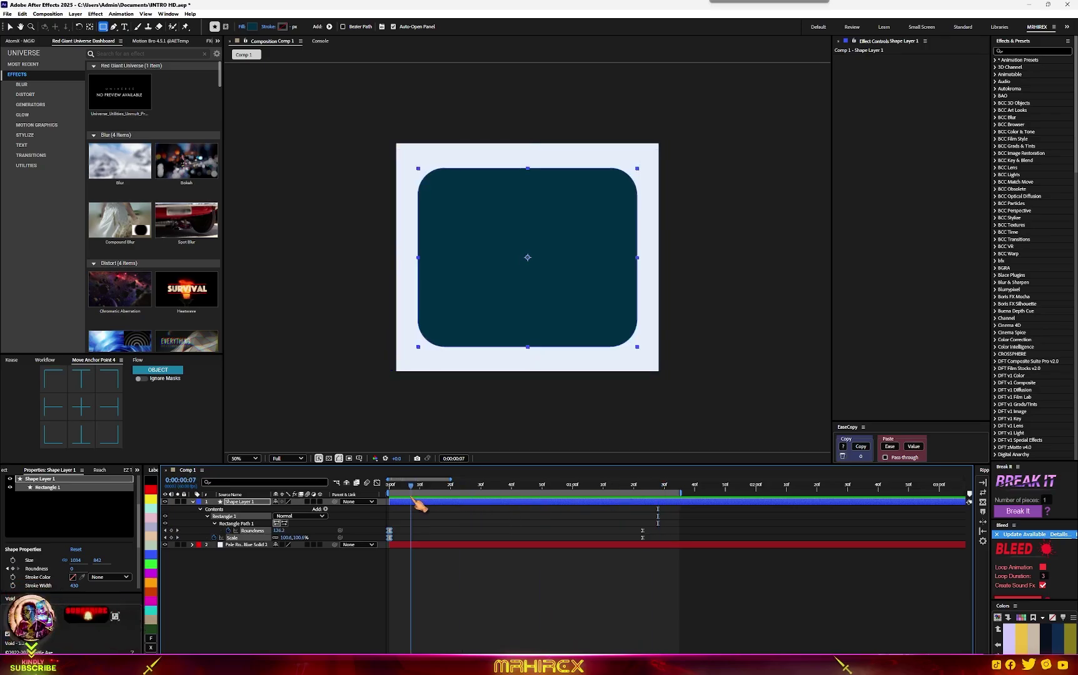
Duplicate the animated rectangle layer and hide the upper copy, Shape Layer 2
click(192, 502)
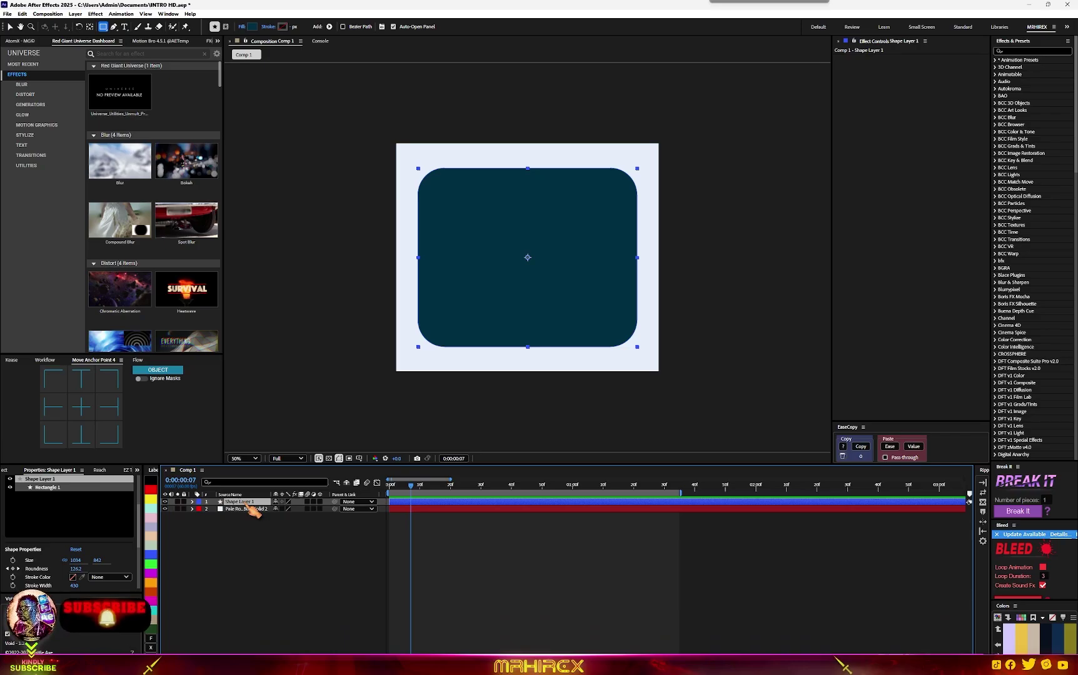
key(ctrl+d)
click(245, 509)
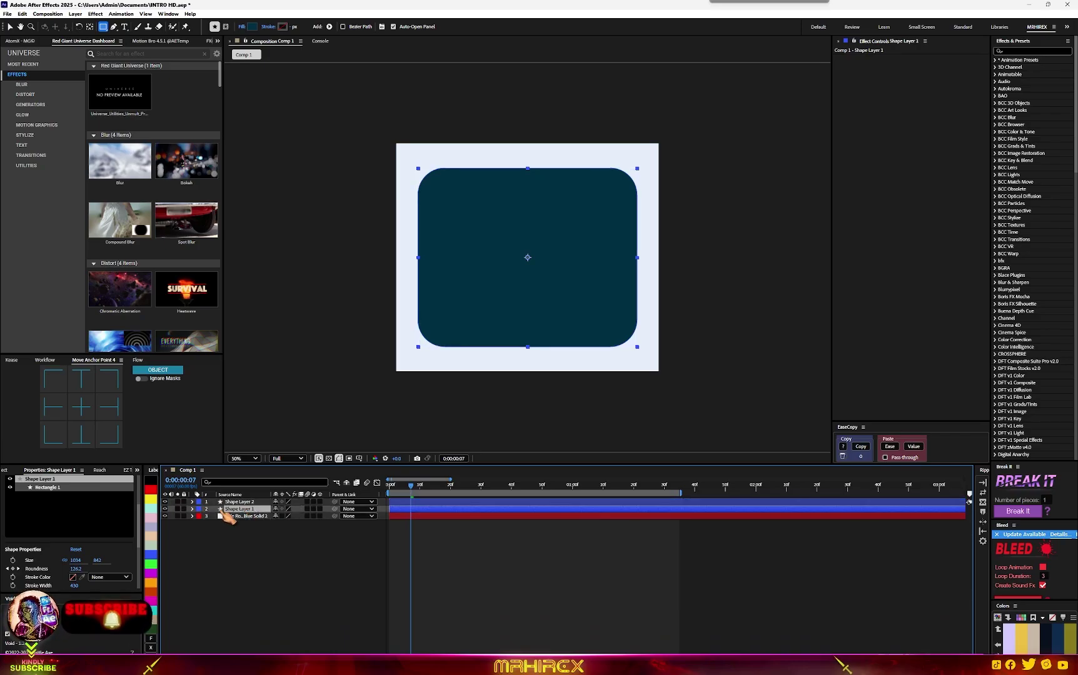
click(165, 502)
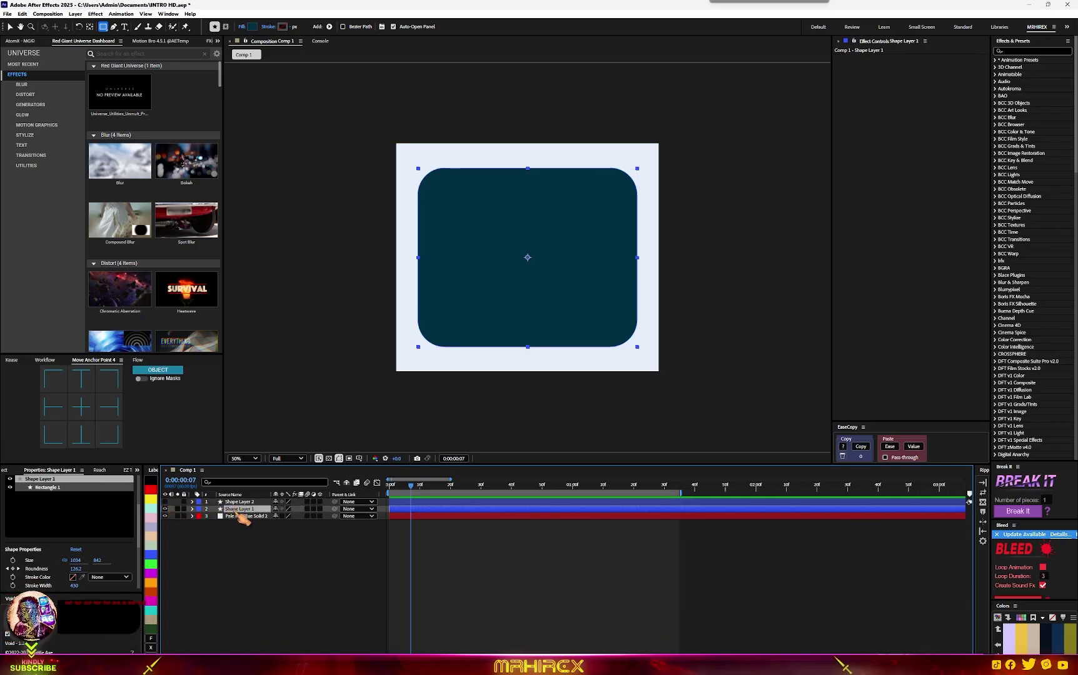
Precompose Shape Layer 1 and rename the resulting precomp layer "bg"
click(45, 360)
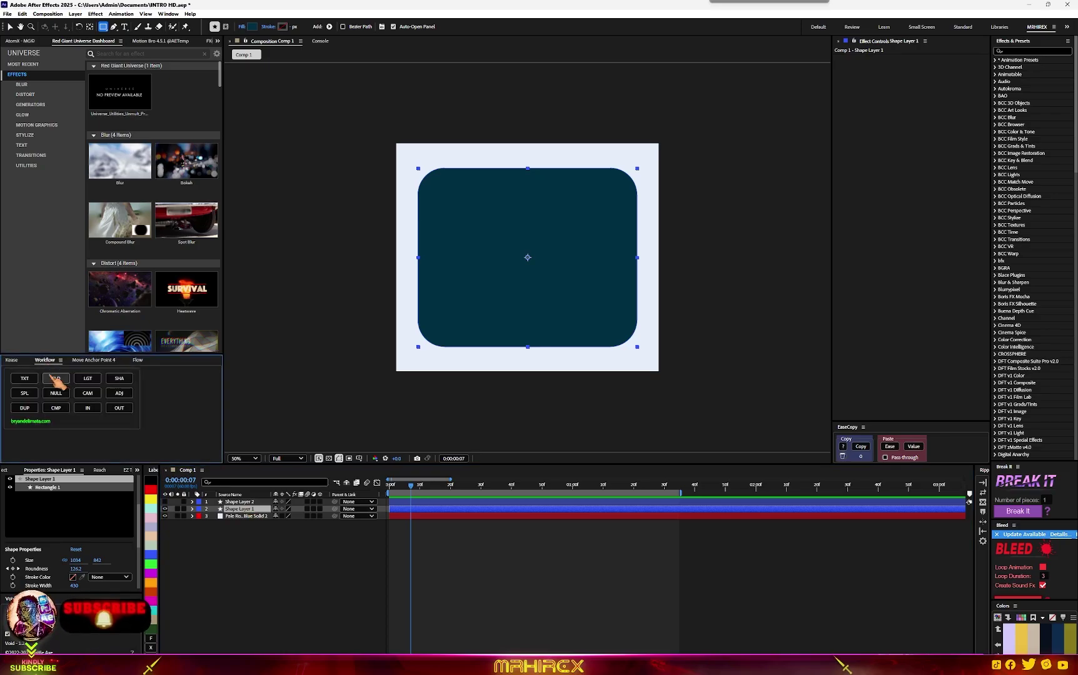
click(58, 409)
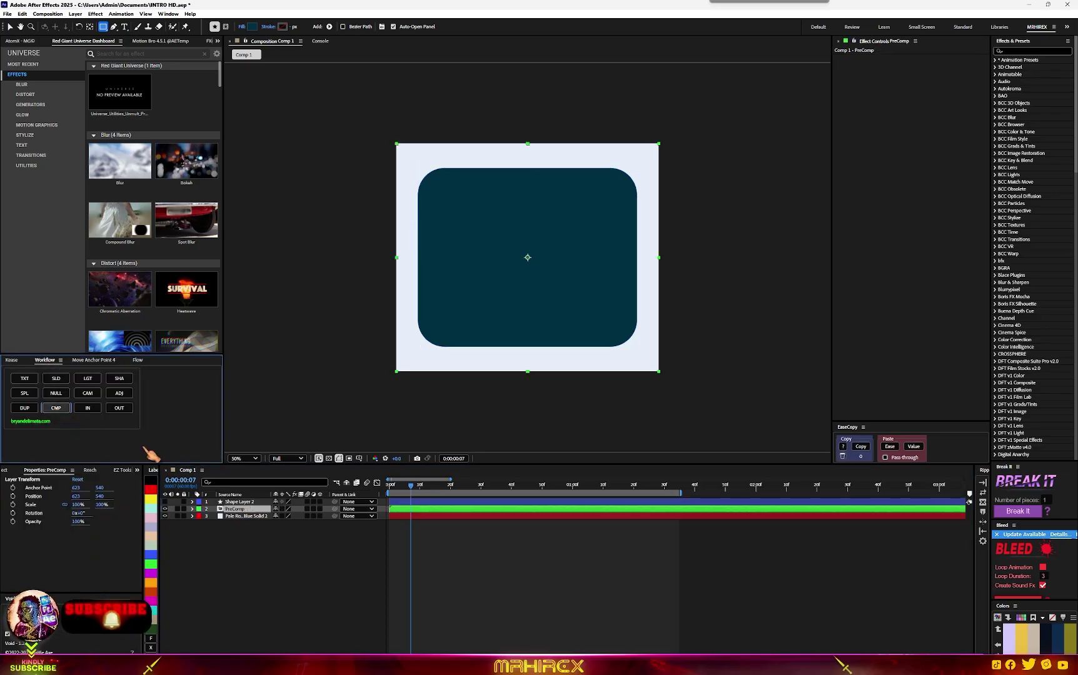
right_click(238, 509)
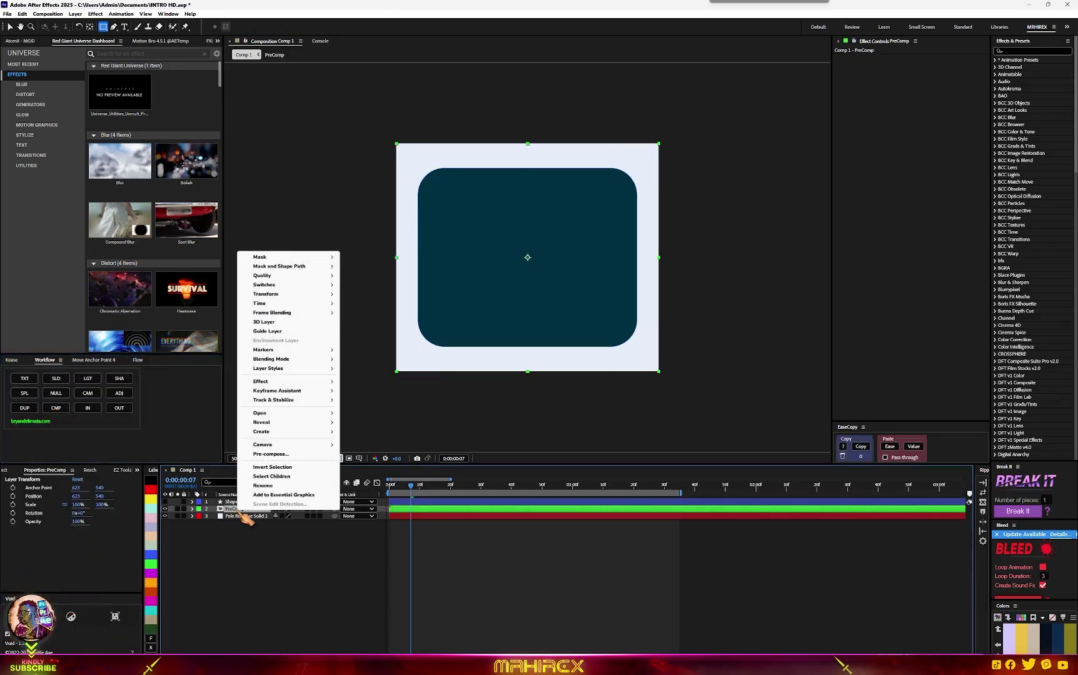
click(263, 485)
text(bg)
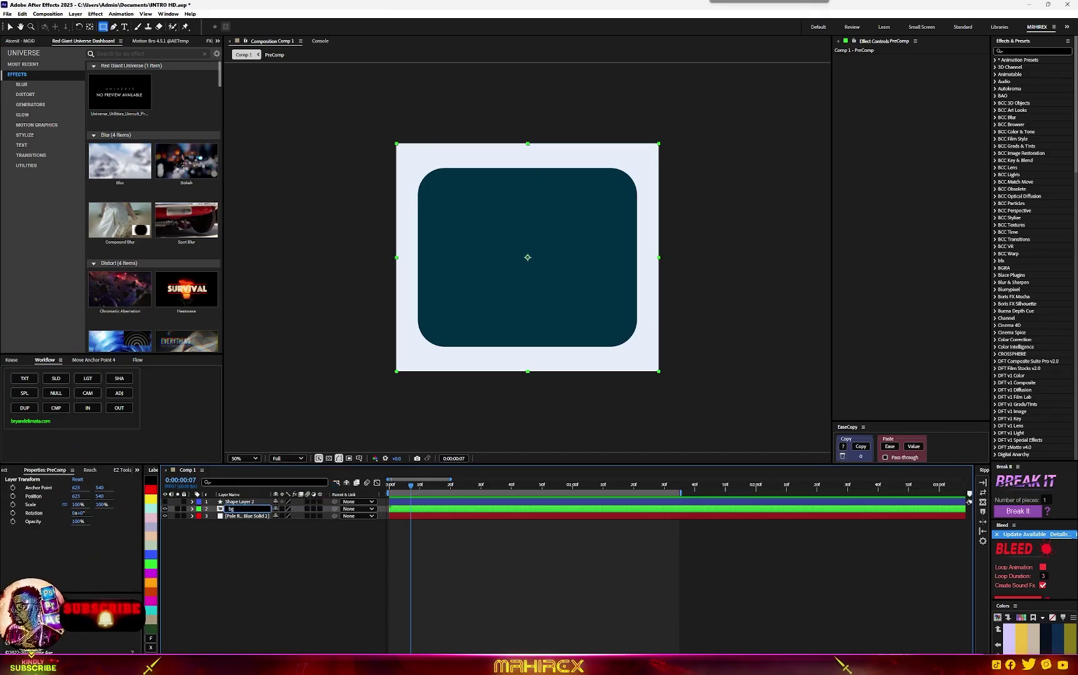
click(271, 568)
Apply the Fractal Noise effect to the bg layer
click(242, 516)
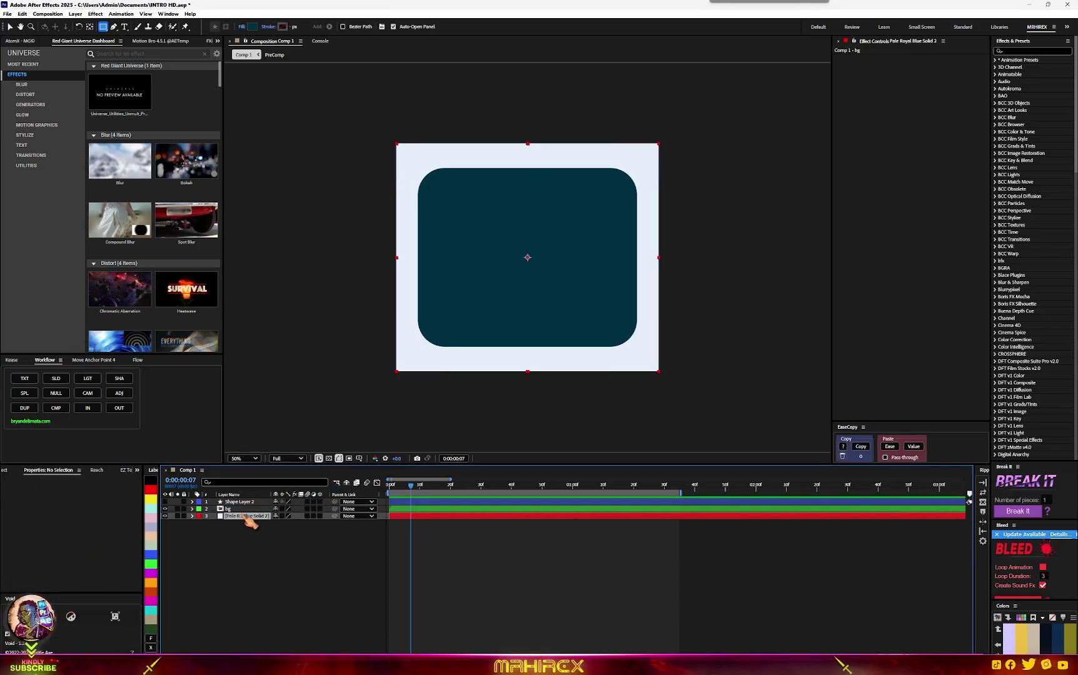
click(238, 509)
key(ctrl+space)
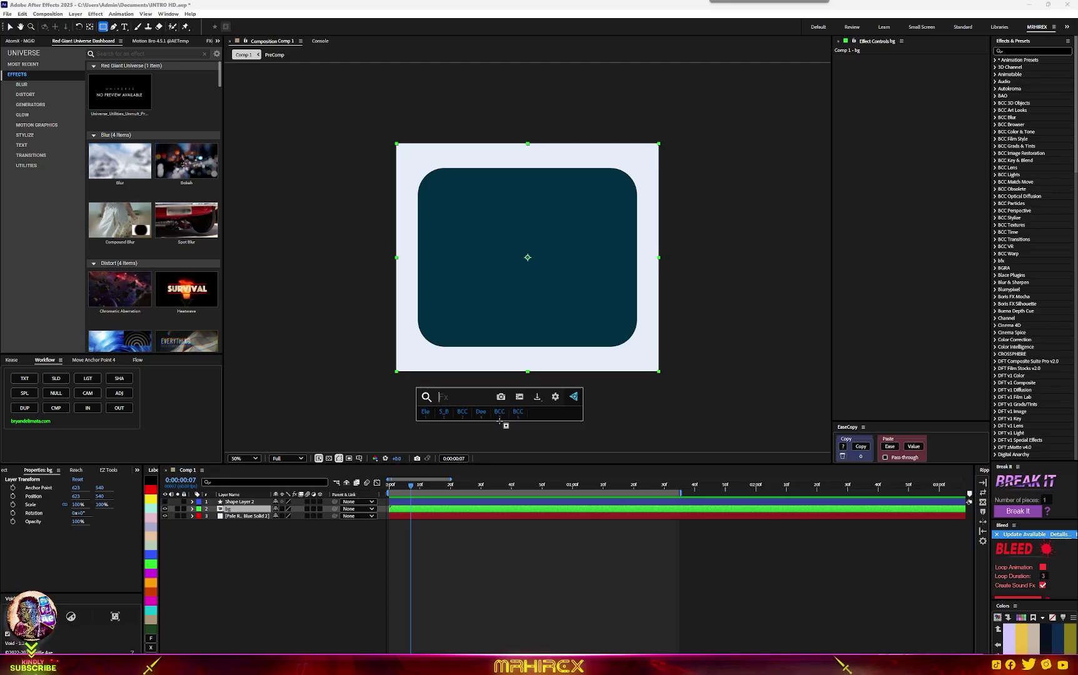
text(fract)
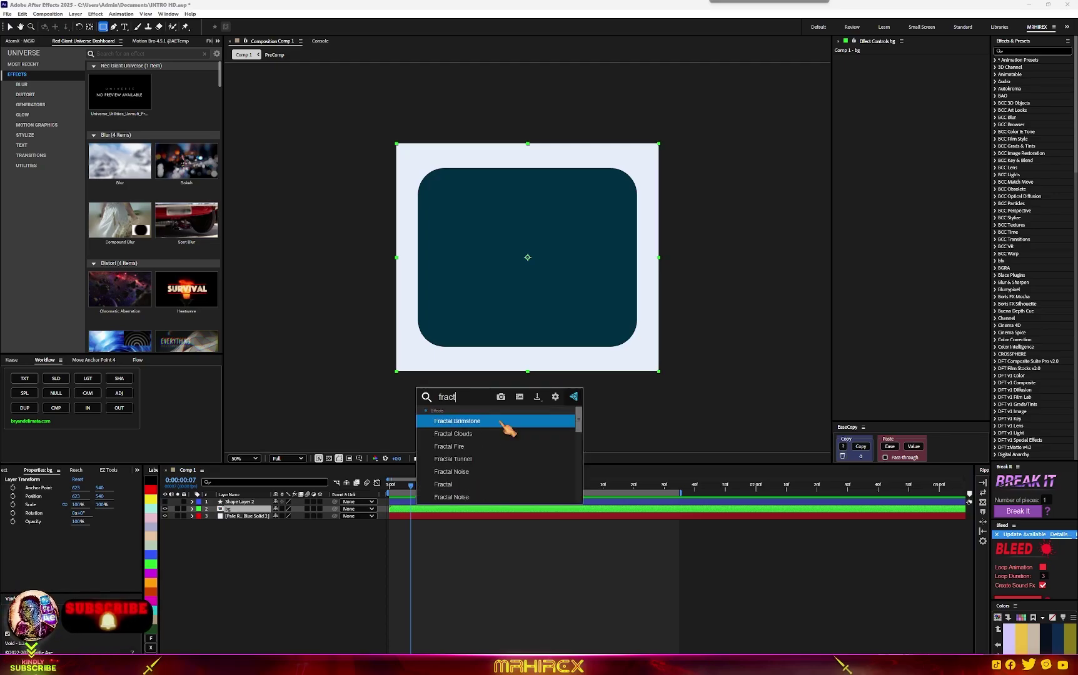
click(490, 497)
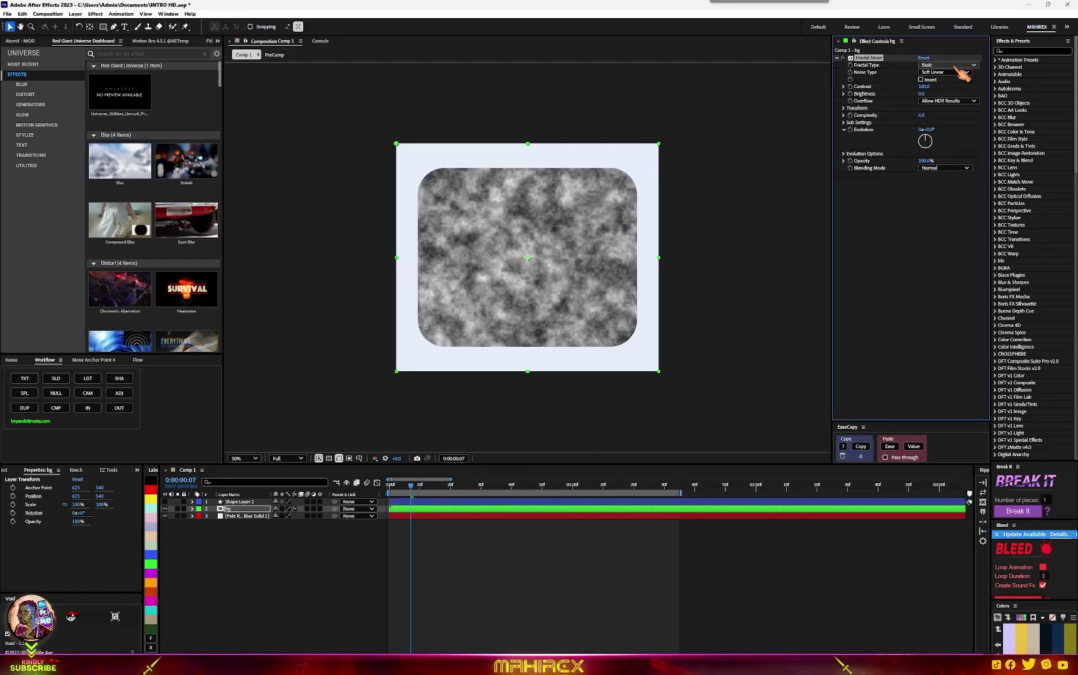
Set the Fractal Noise fractal type to Turbulent Smooth, keeping the Soft Linear noise type
click(953, 66)
click(956, 150)
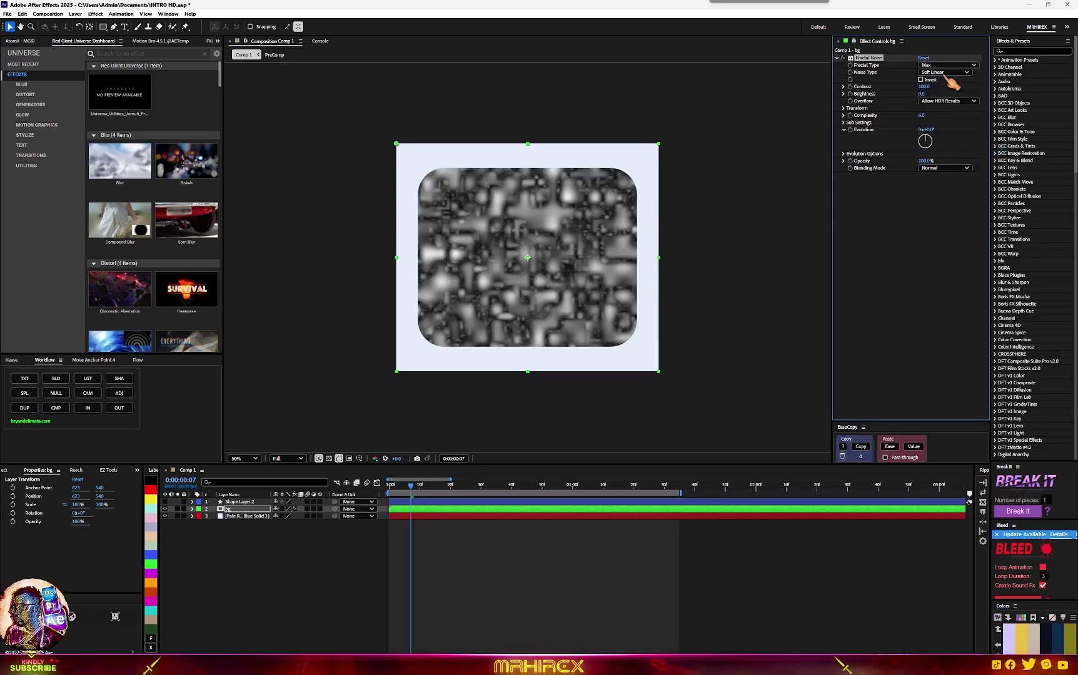
click(950, 68)
click(966, 88)
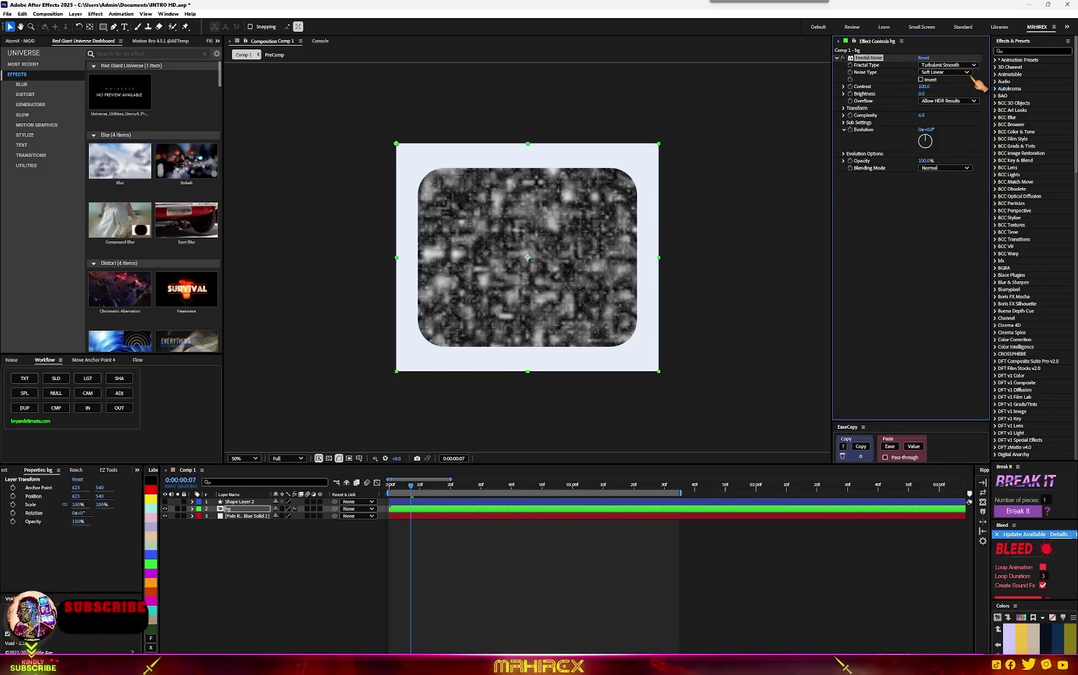
click(948, 66)
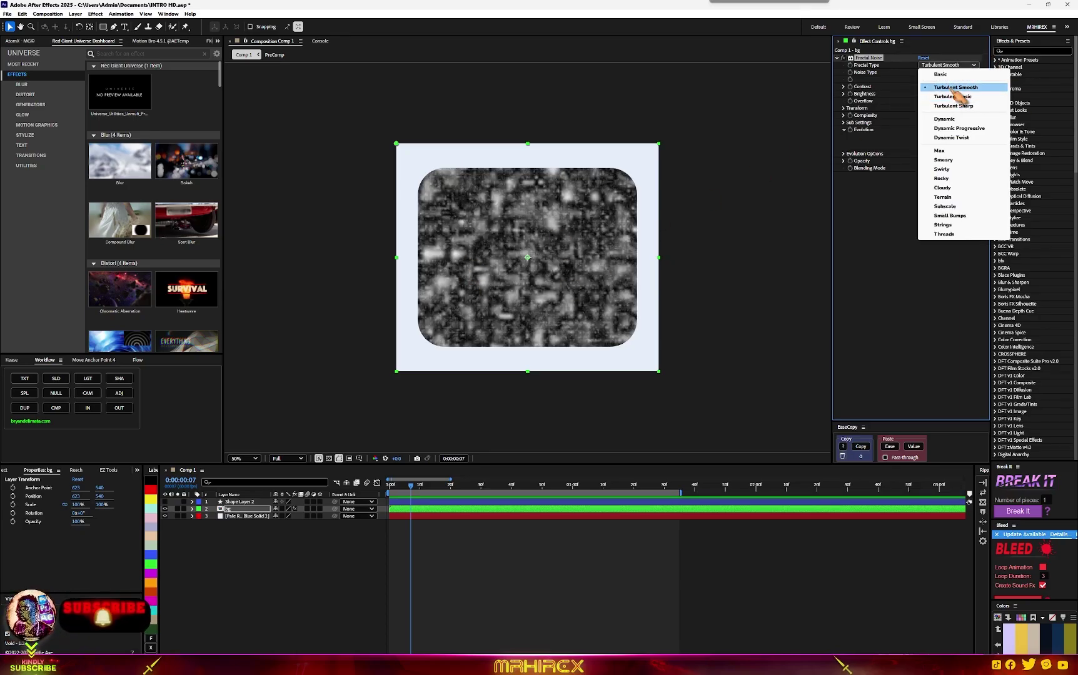
click(951, 89)
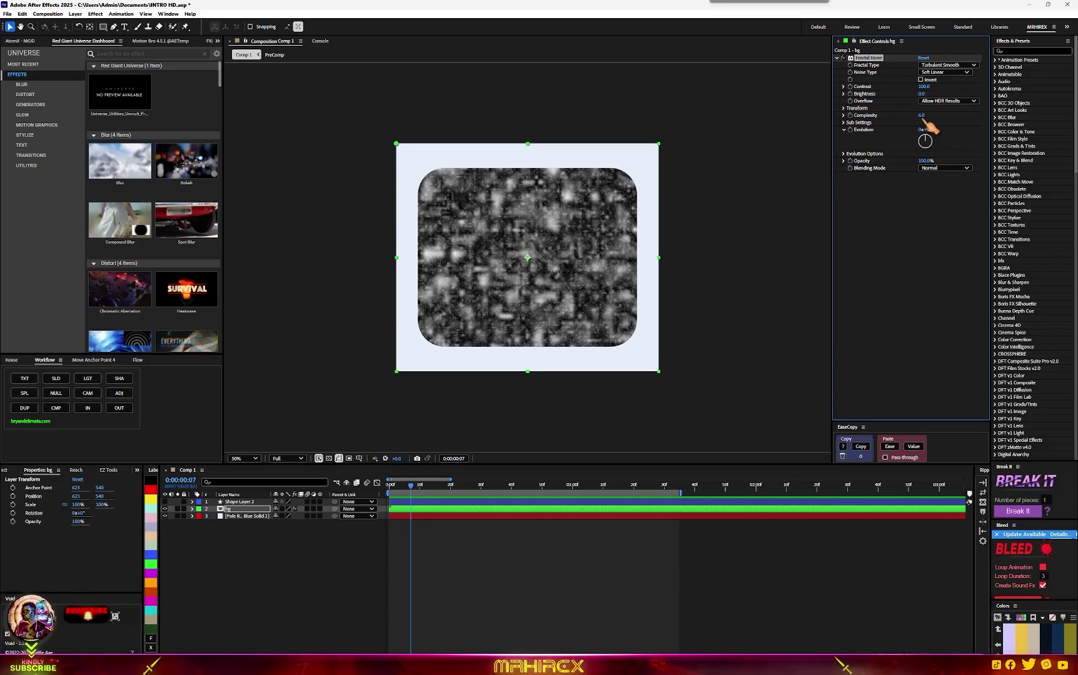
Animate the Fractal Noise Evolution with the expression time*250 and preview the moving noise
alt+click(850, 130)
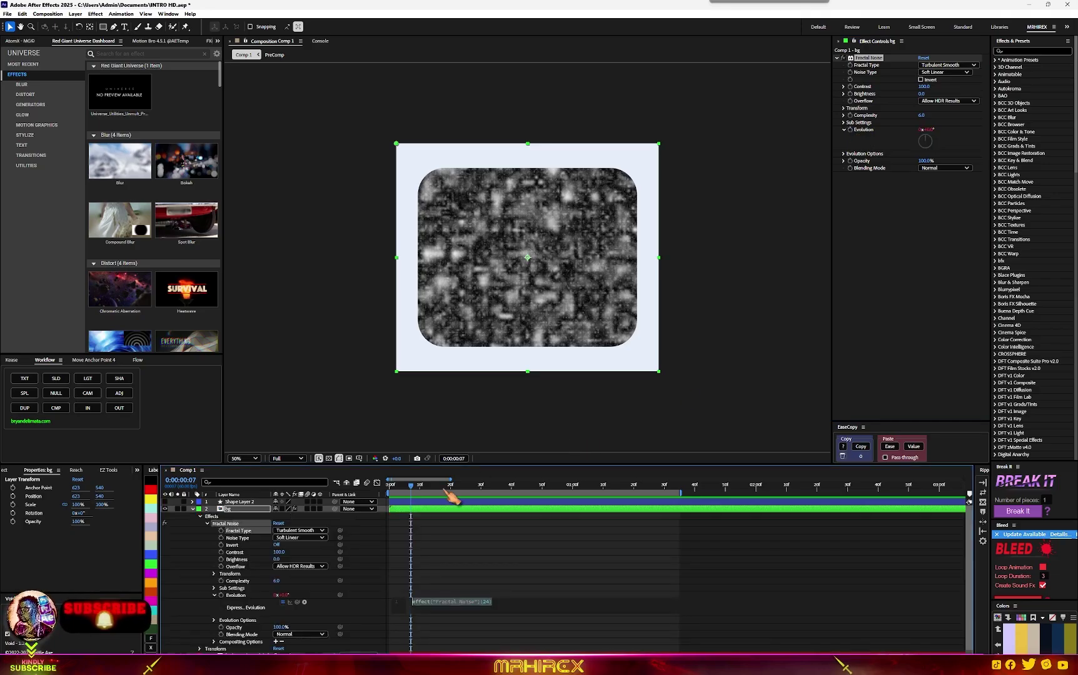
text(time)
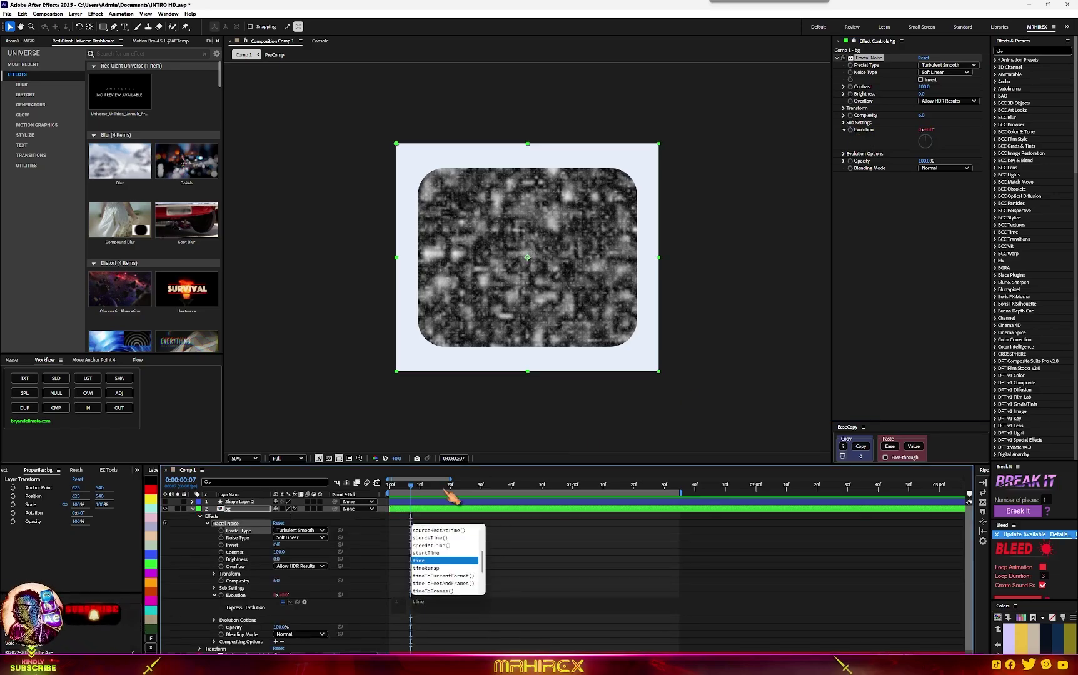
key(Return)
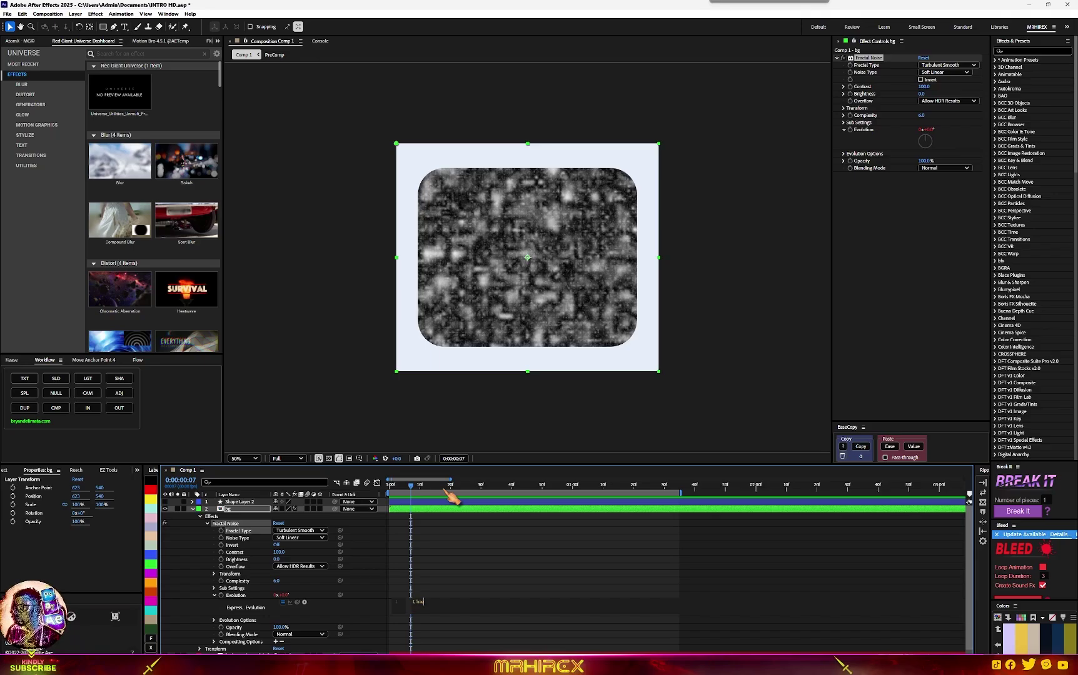
click(437, 602)
text(*)
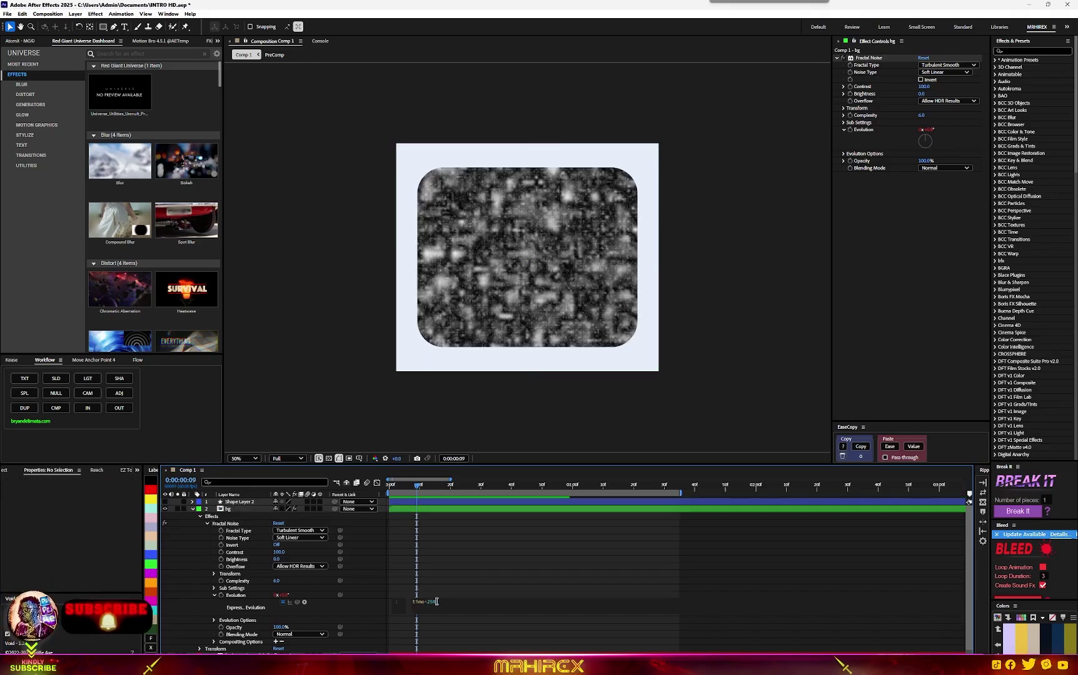
click(428, 570)
key(space)
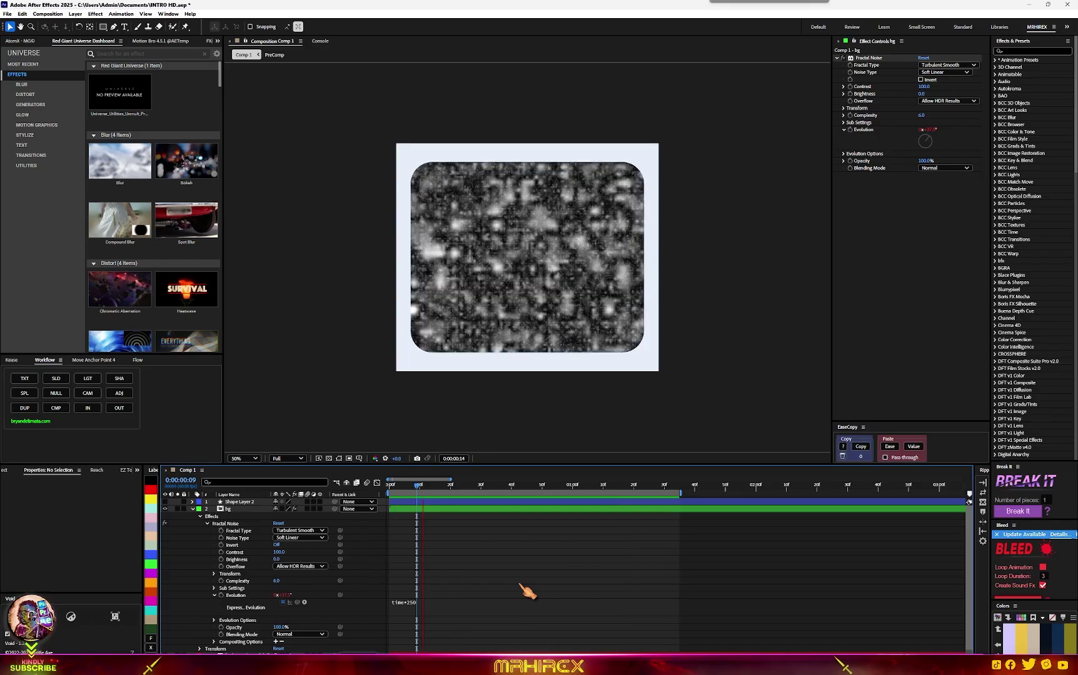
key(space)
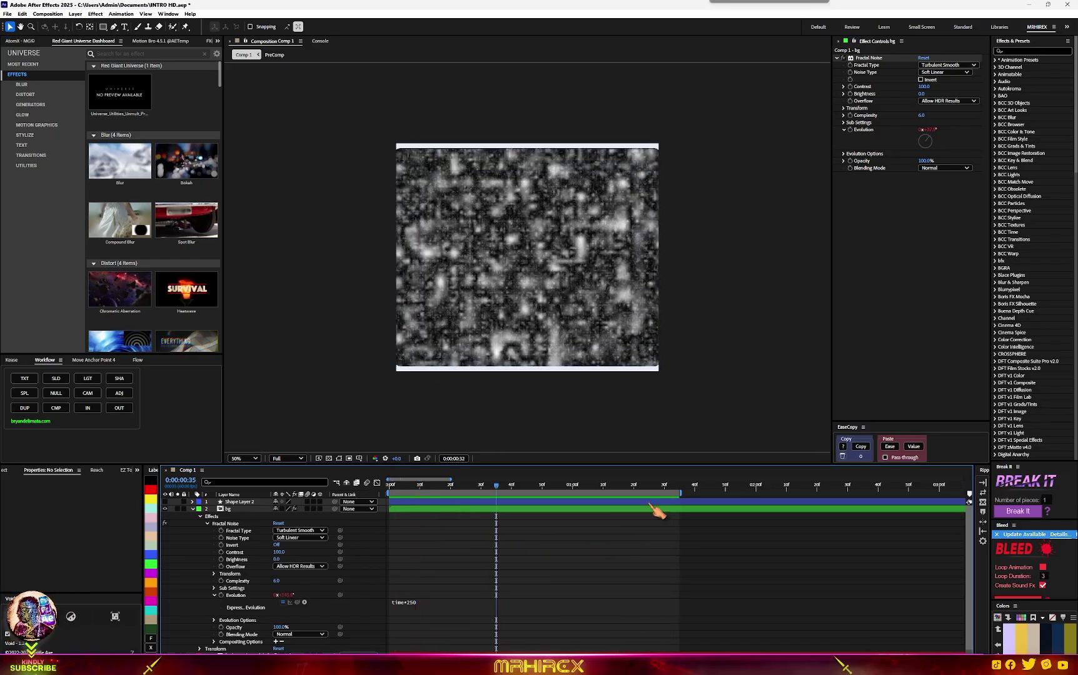
Apply the Tritone effect to the bg layer and change its Midtones colour to a saturated dark orange
click(869, 324)
key(ctrl+space)
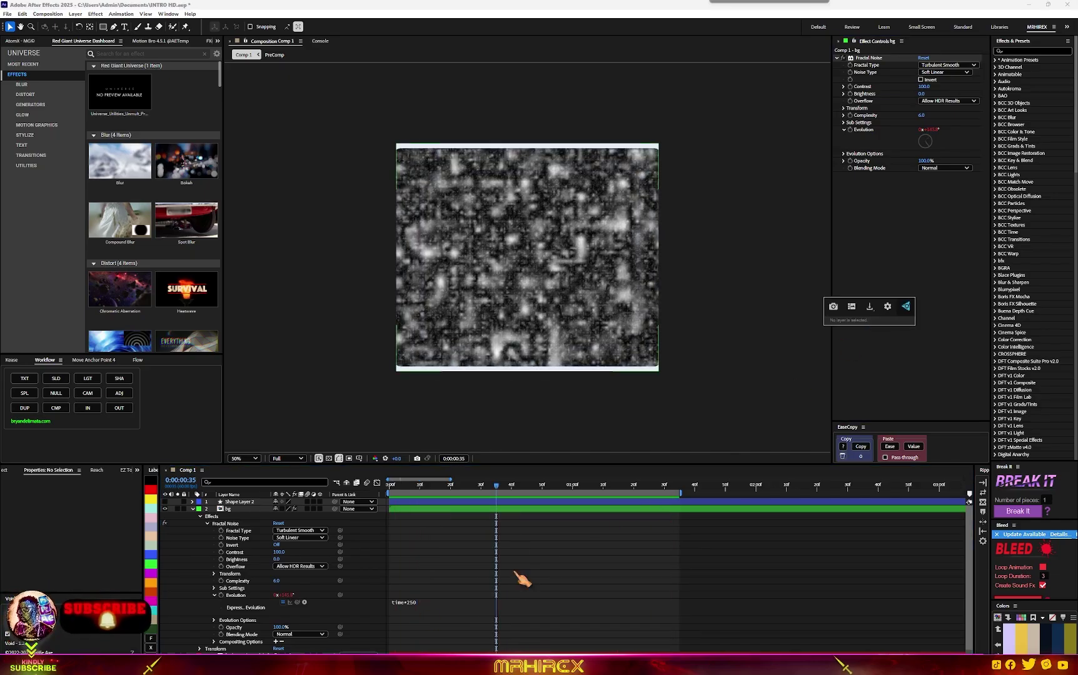
click(466, 509)
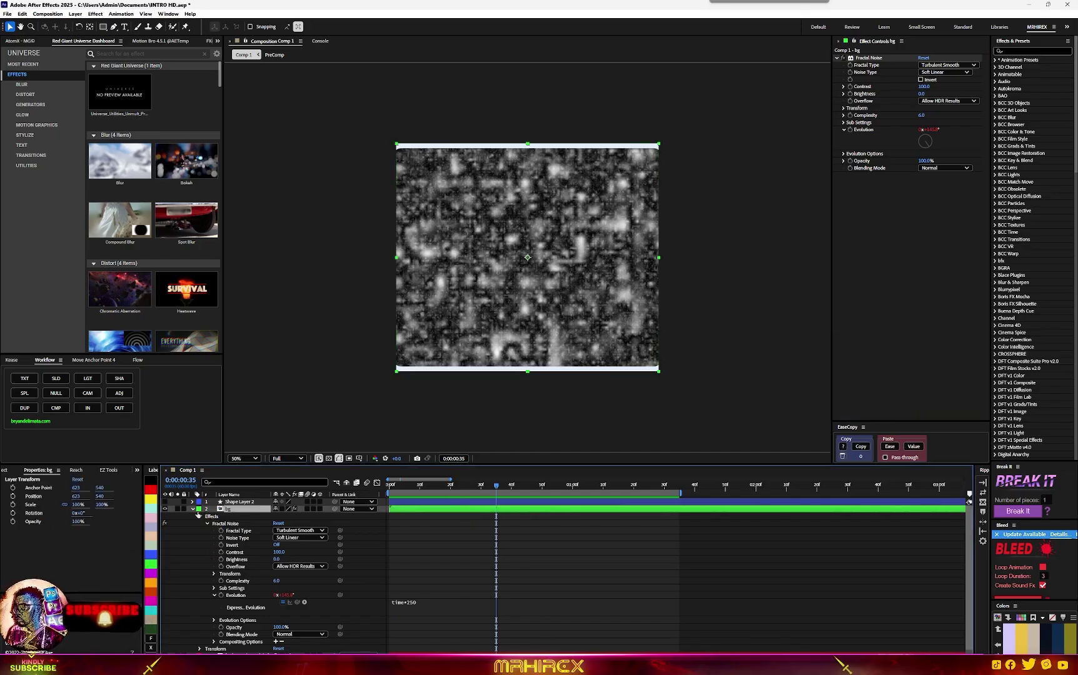
click(194, 510)
click(869, 341)
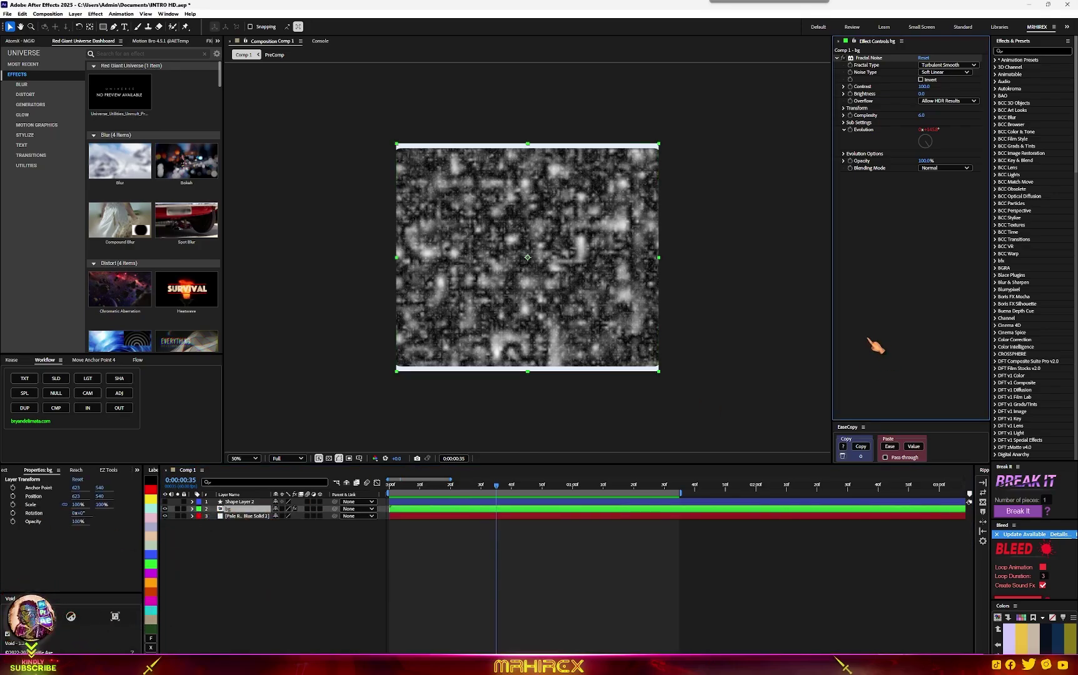
key(ctrl+space)
text(tri)
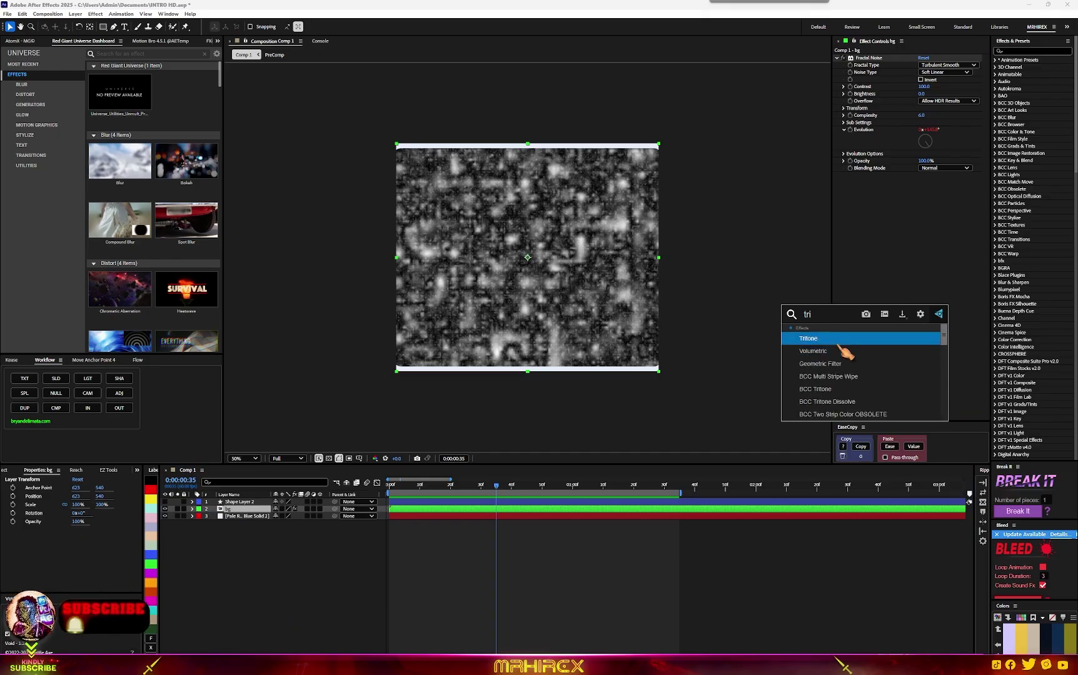
click(837, 343)
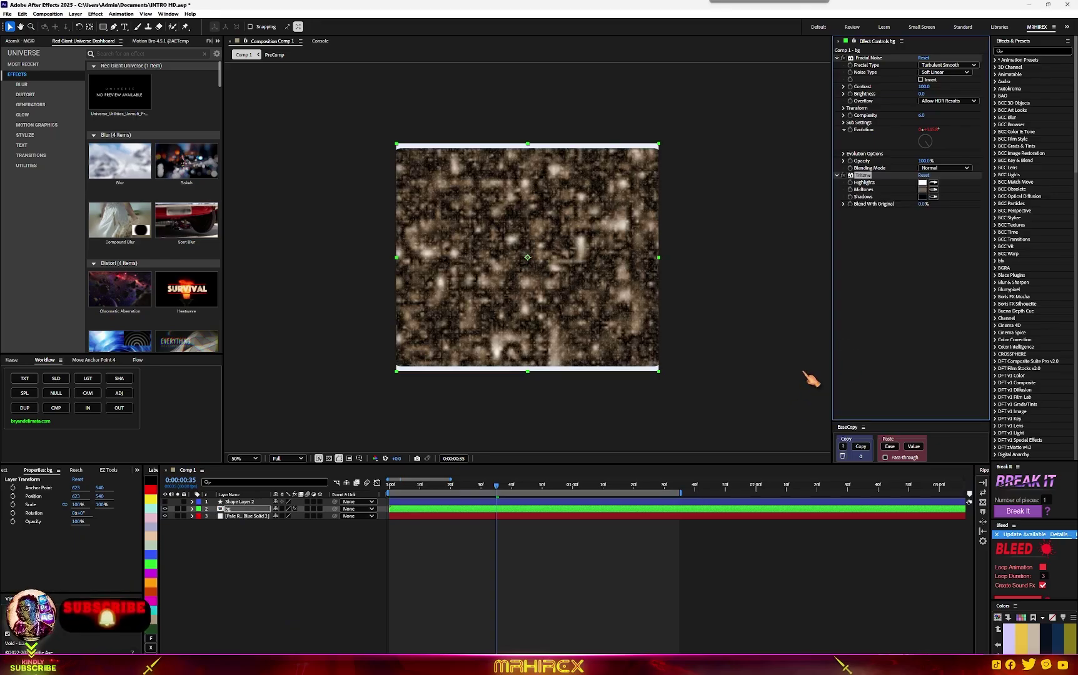
click(924, 191)
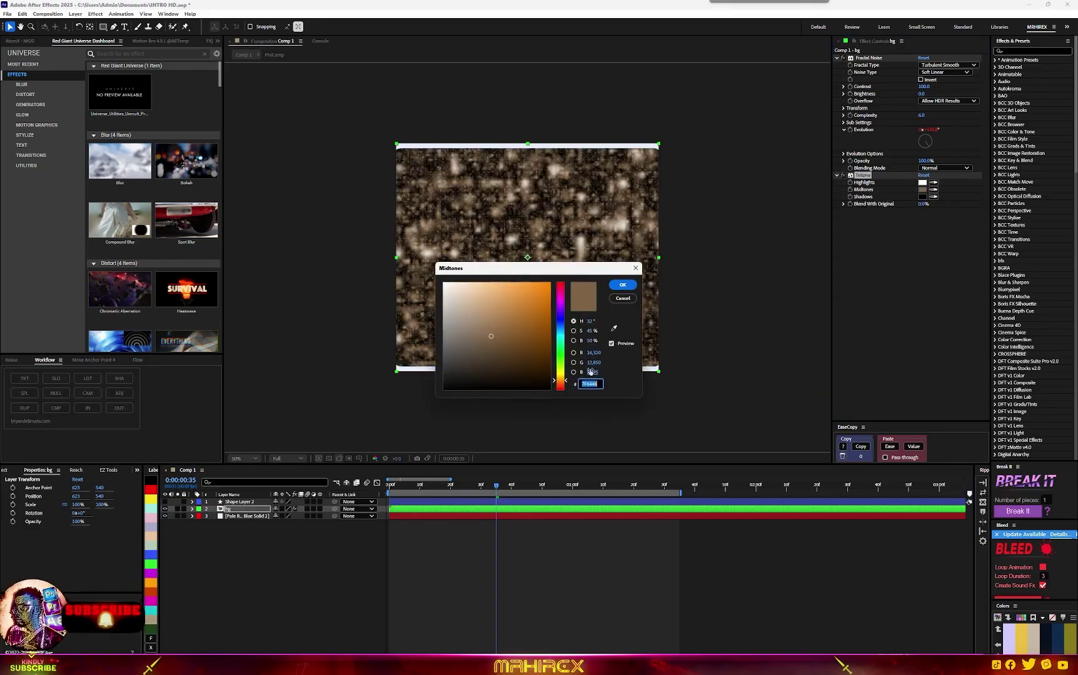
click(550, 327)
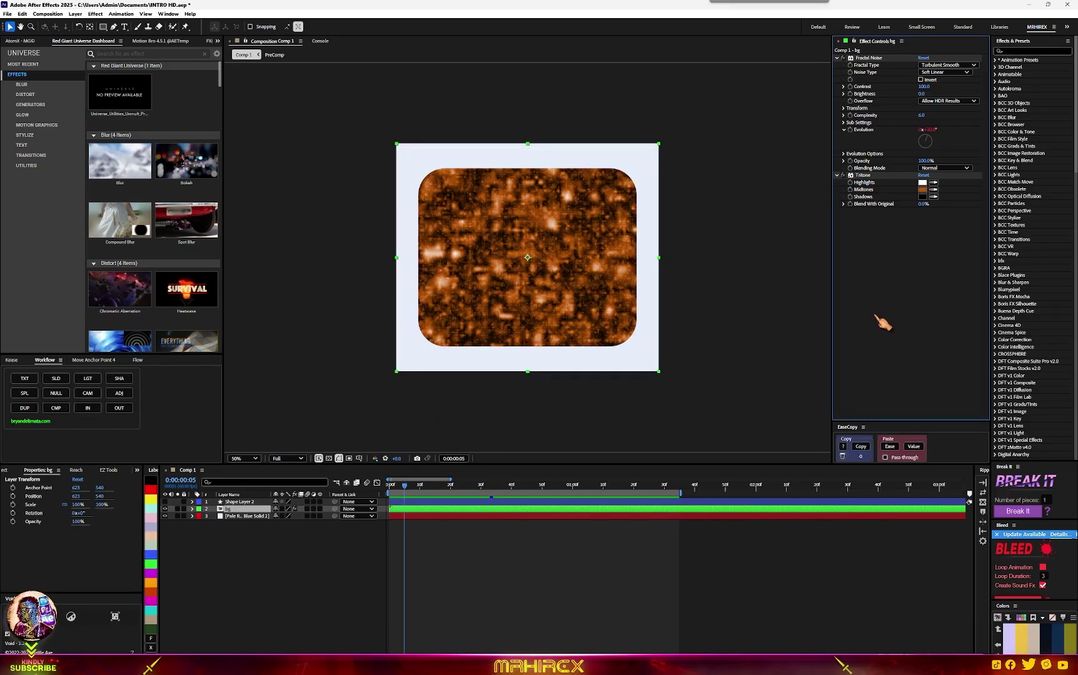
Apply the BCC Rays Puffy effect to the bg layer
key(ctrl+space)
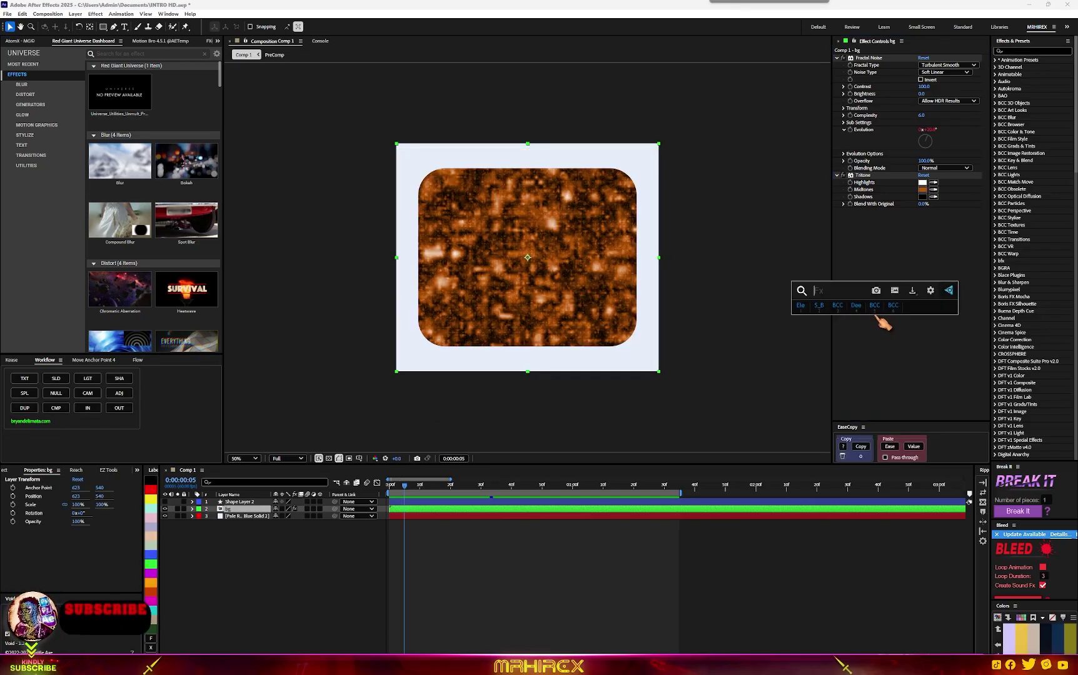
text(rays)
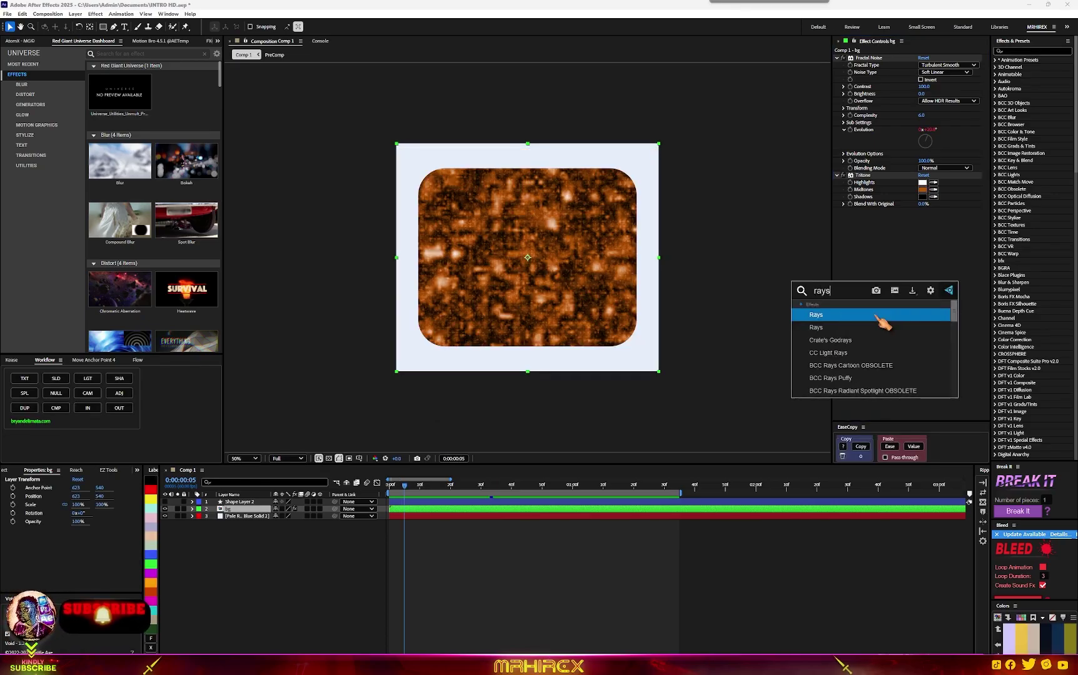
click(861, 380)
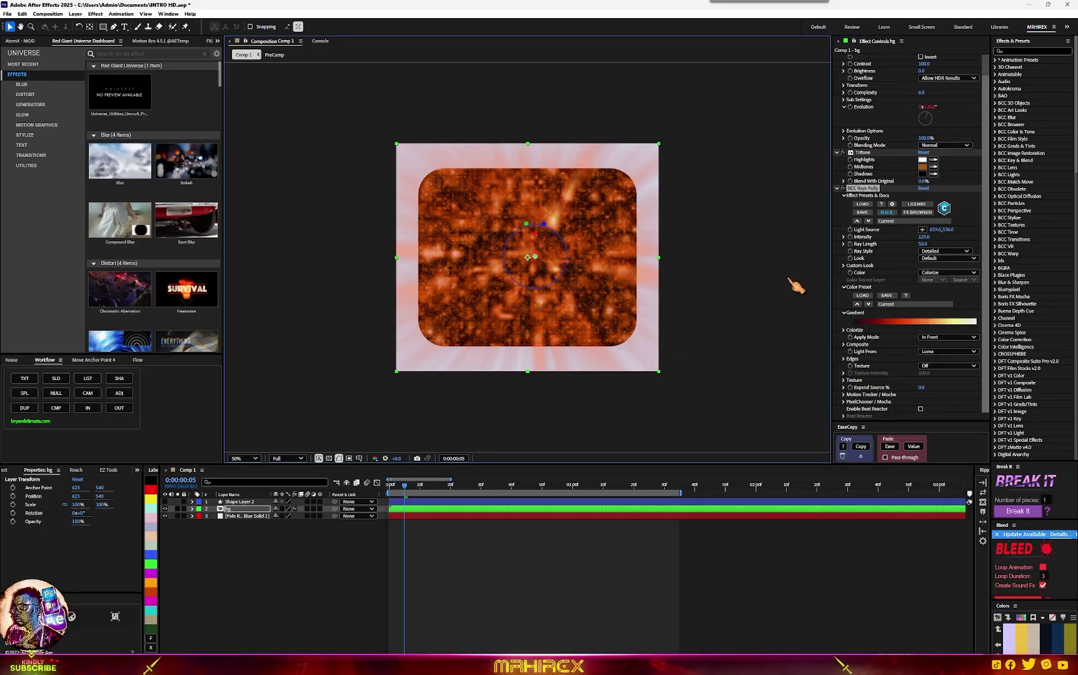
Set the BCC Rays Puffy Intensity to about 312, Ray Length to 20 and Apply Mode to Behind
drag(923, 238, 994, 232)
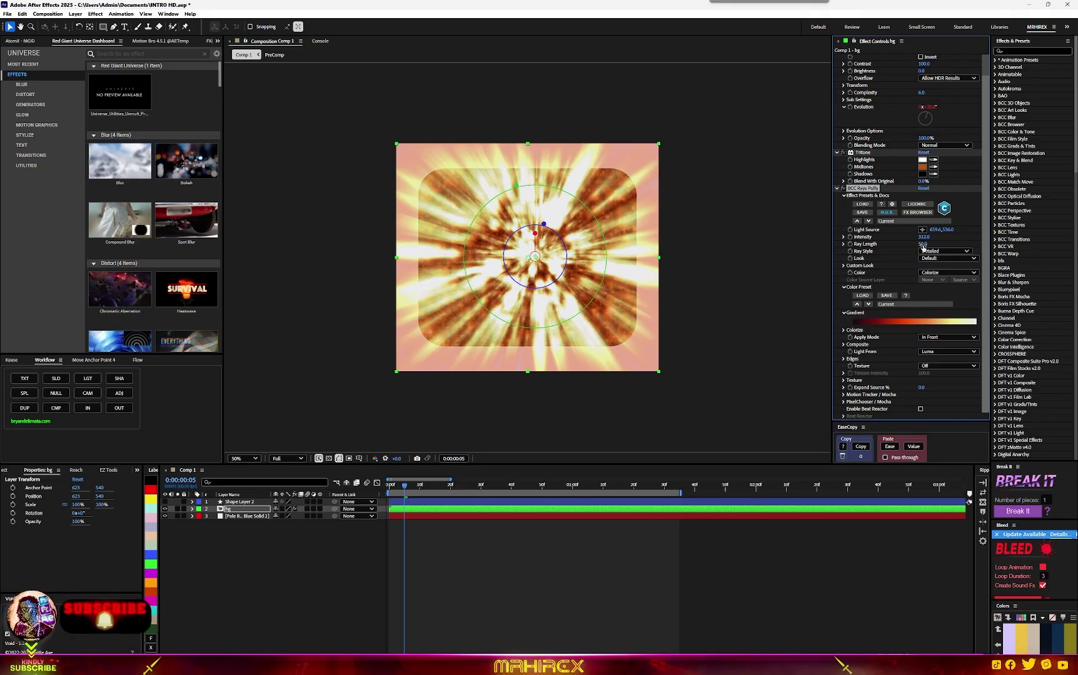
mouse_move(924, 245)
mouse_down()
mouse_move(897, 245)
mouse_move(925, 244)
mouse_move(908, 247)
mouse_up()
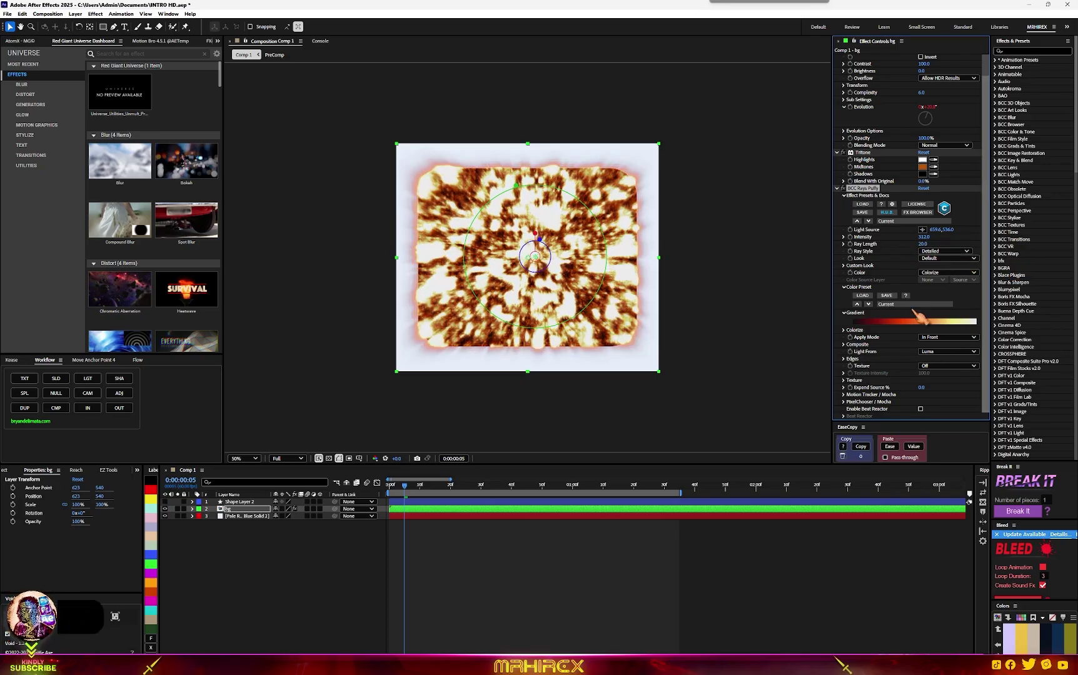
click(956, 337)
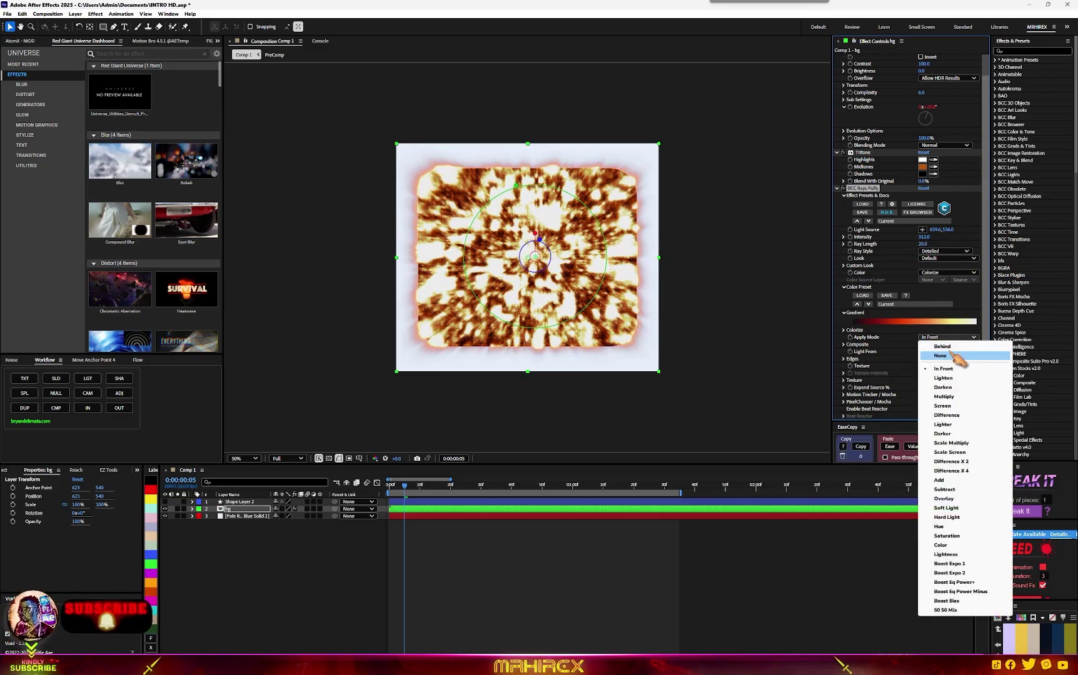
click(956, 347)
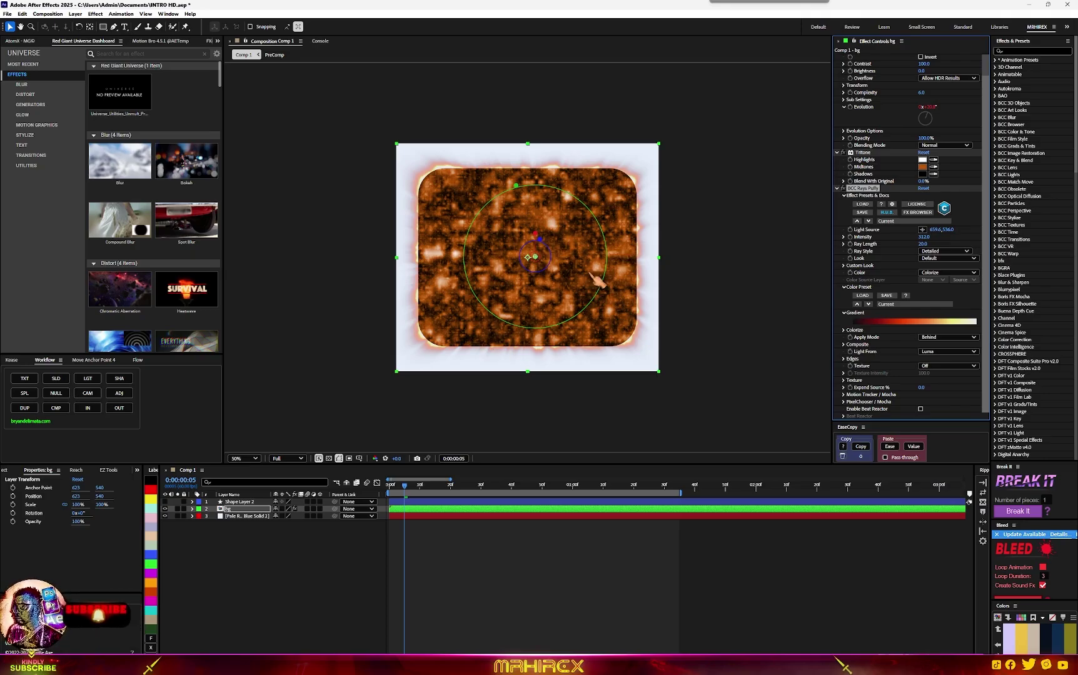
Set the BCC Rays Puffy Texture to Strings with Texture Intensity about 762 and Stringiness about 145
click(942, 366)
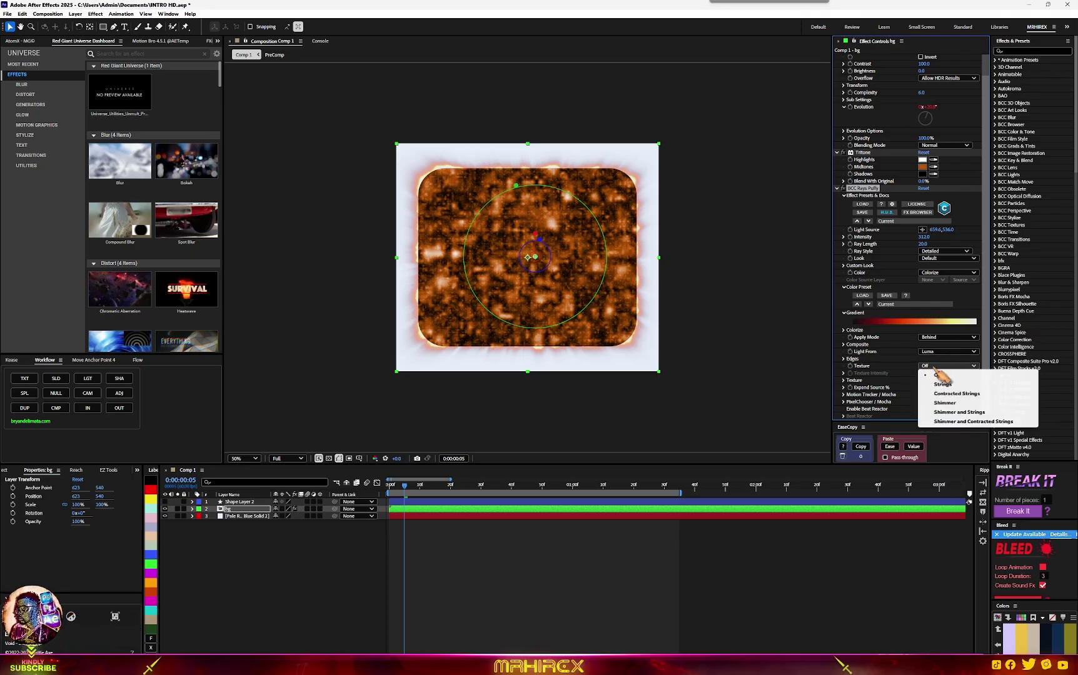
click(949, 385)
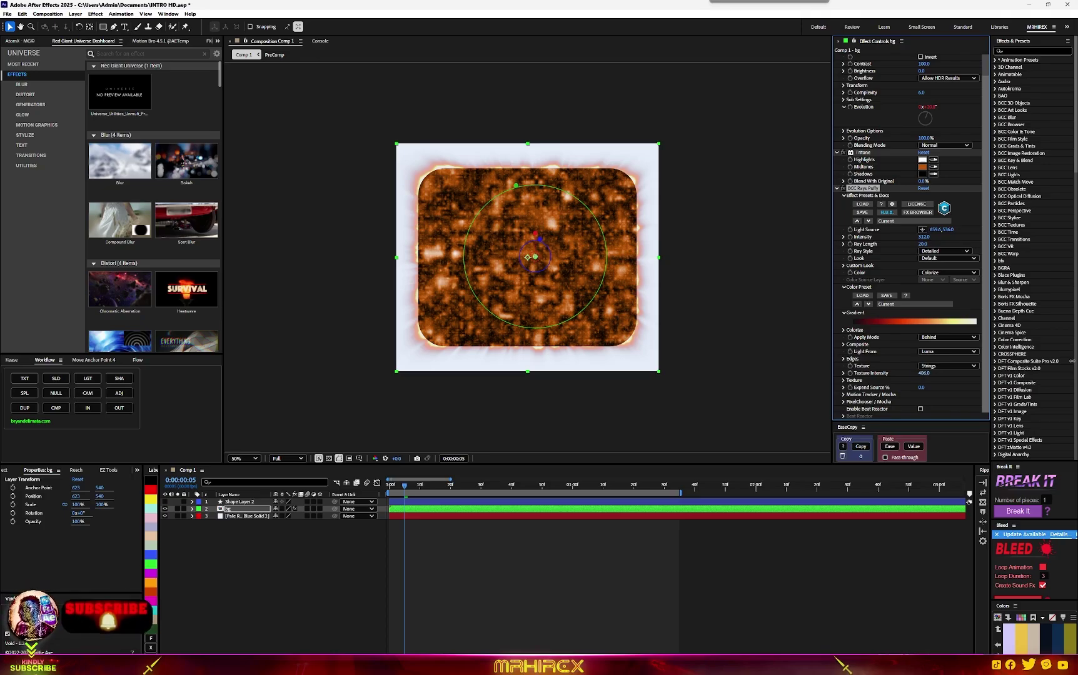
drag(1075, 359, 1077, 358)
click(844, 380)
scroll(850, 388, down, 3)
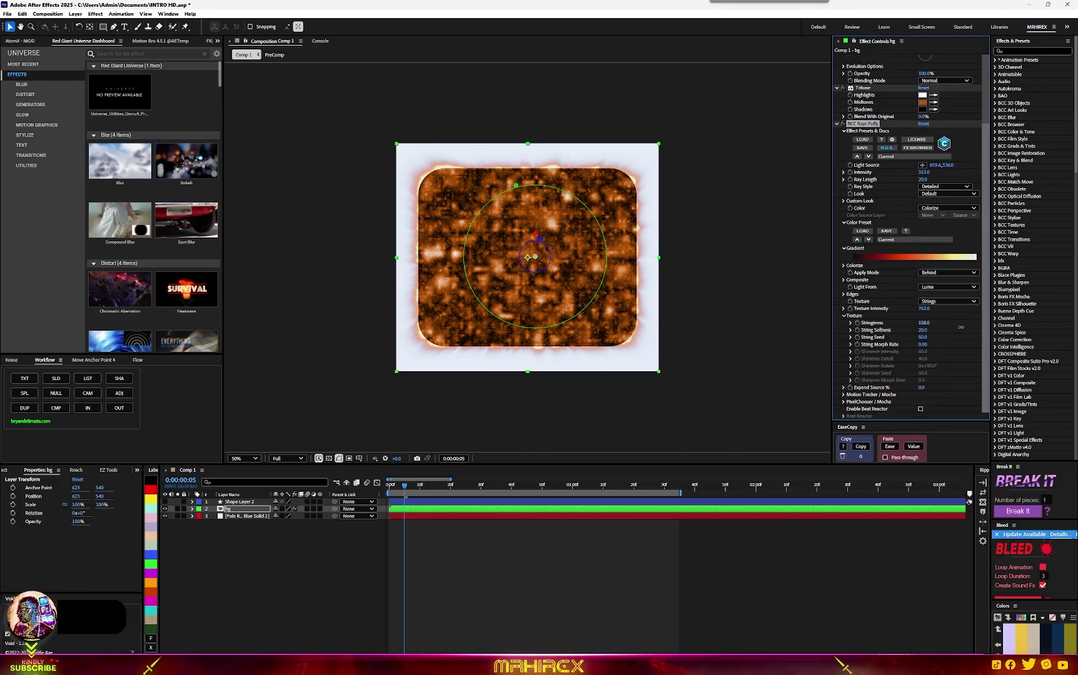
drag(961, 327, 962, 327)
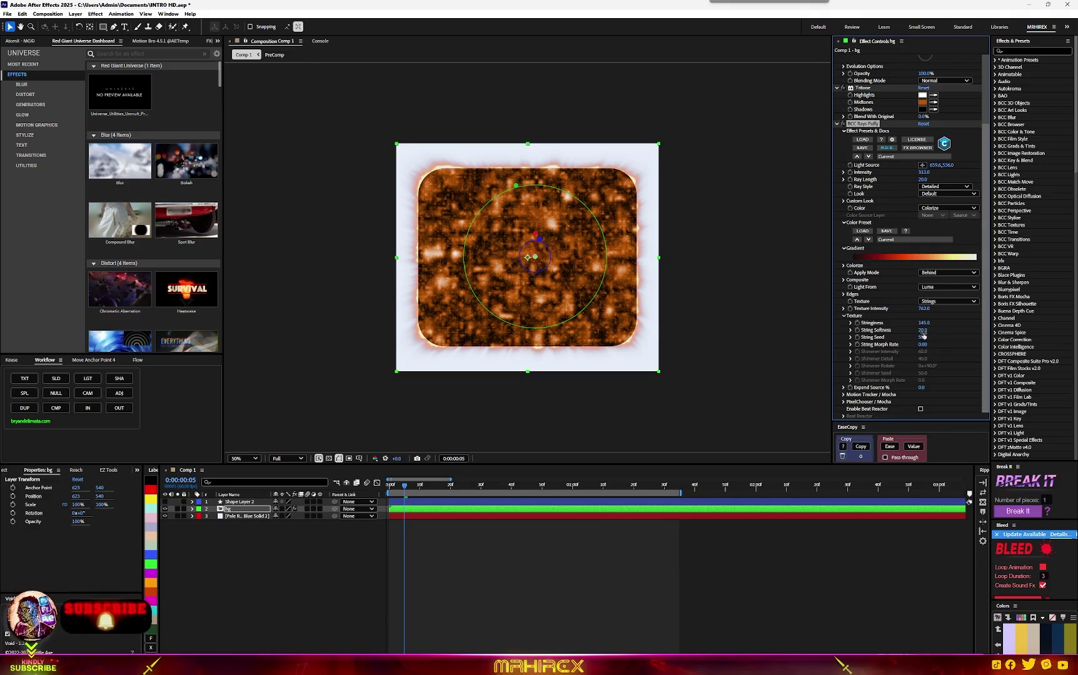
Raise the rays' String Softness to about 103 and view the composition at Full resolution
click(940, 331)
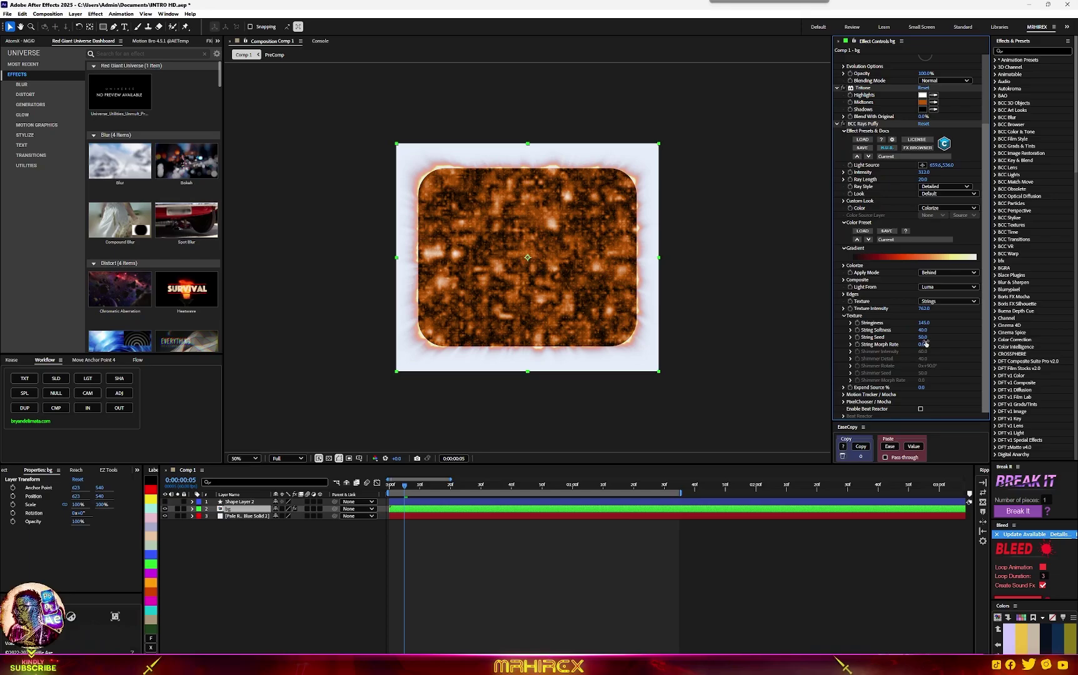
drag(924, 331, 939, 329)
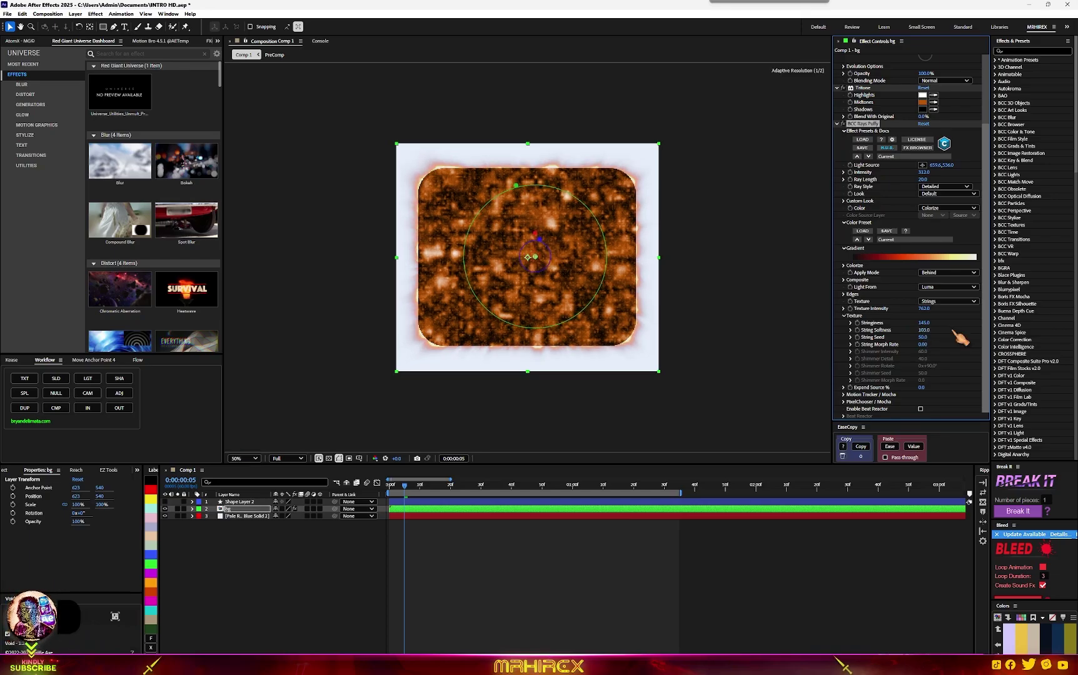
click(287, 459)
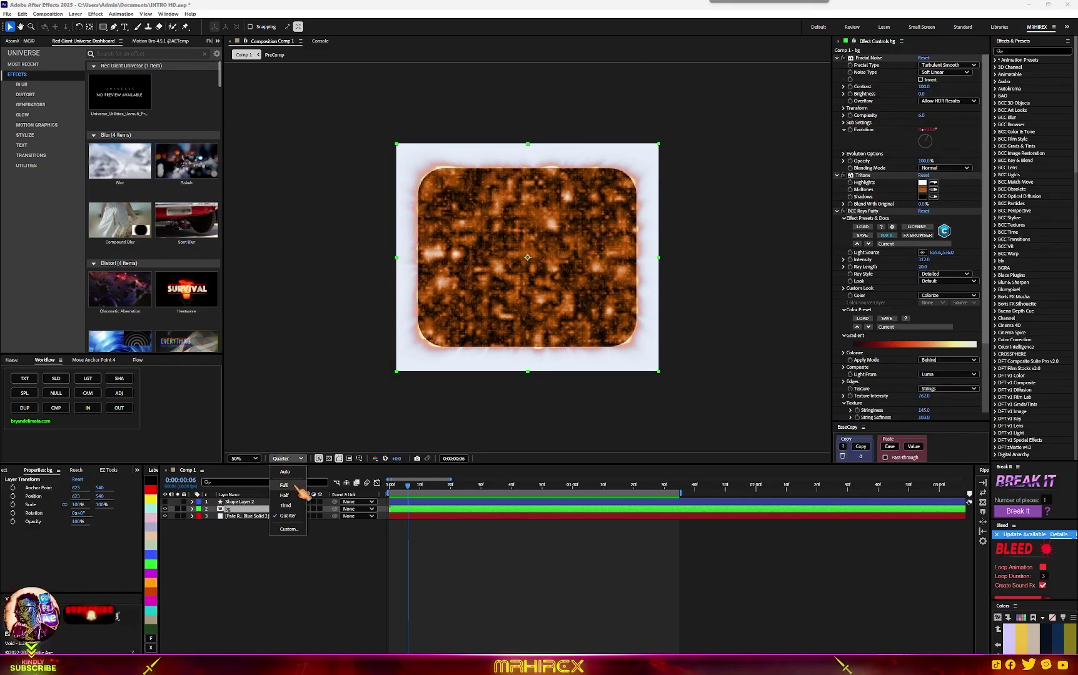
click(294, 487)
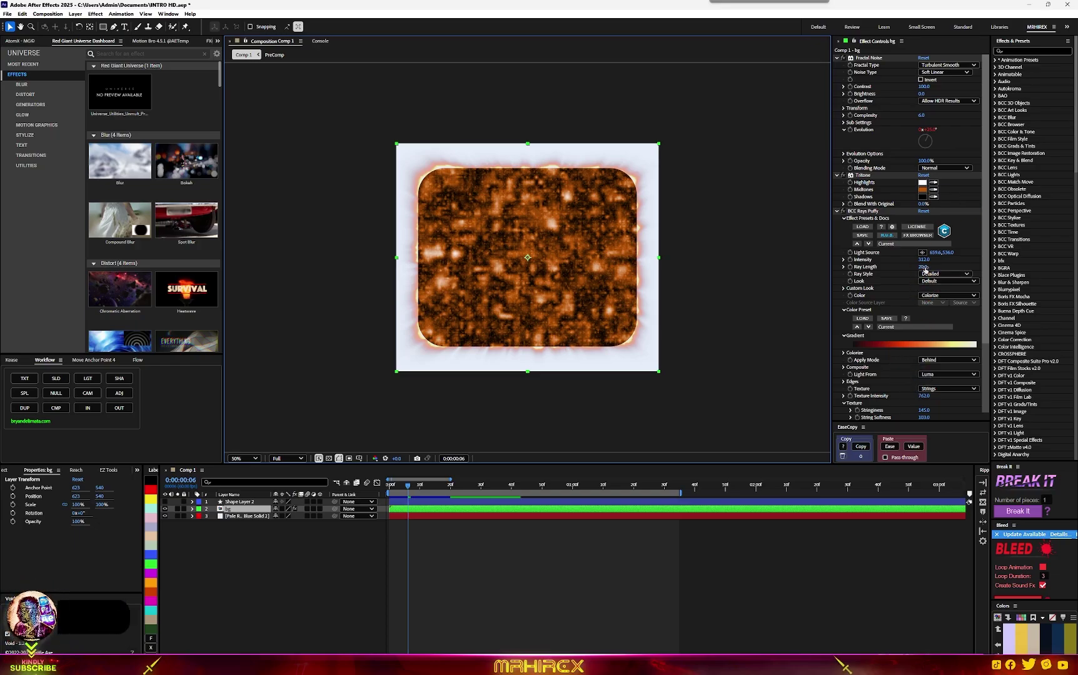
Set the BCC Rays Puffy Ray Length to 28 and Texture Intensity to about 788
drag(924, 267, 932, 267)
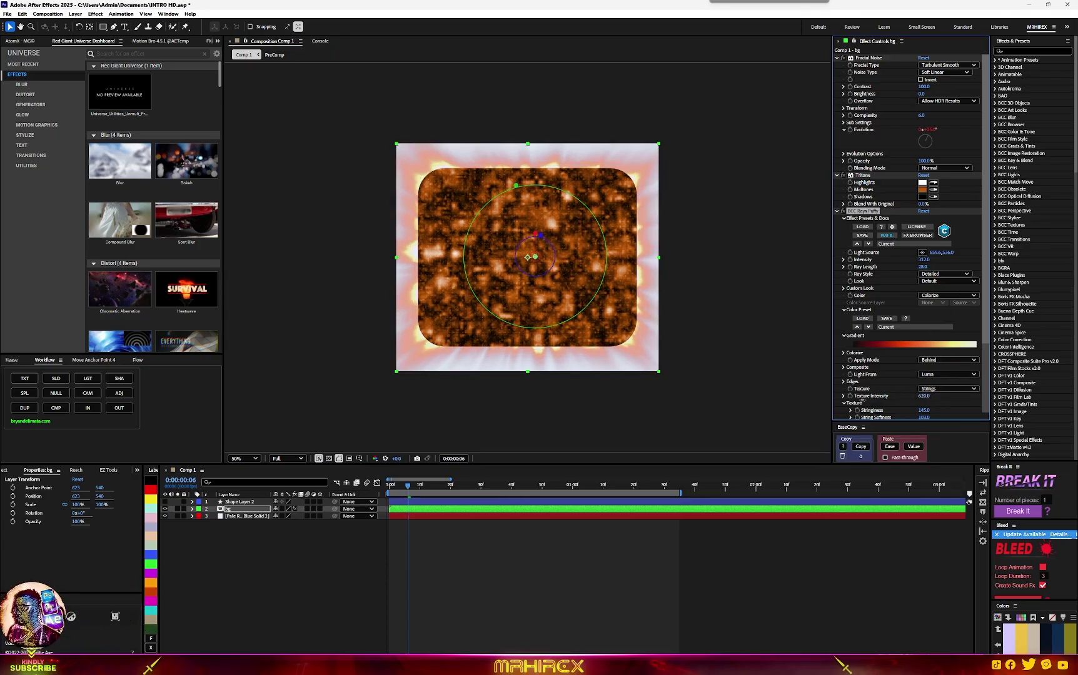
drag(871, 401, 914, 403)
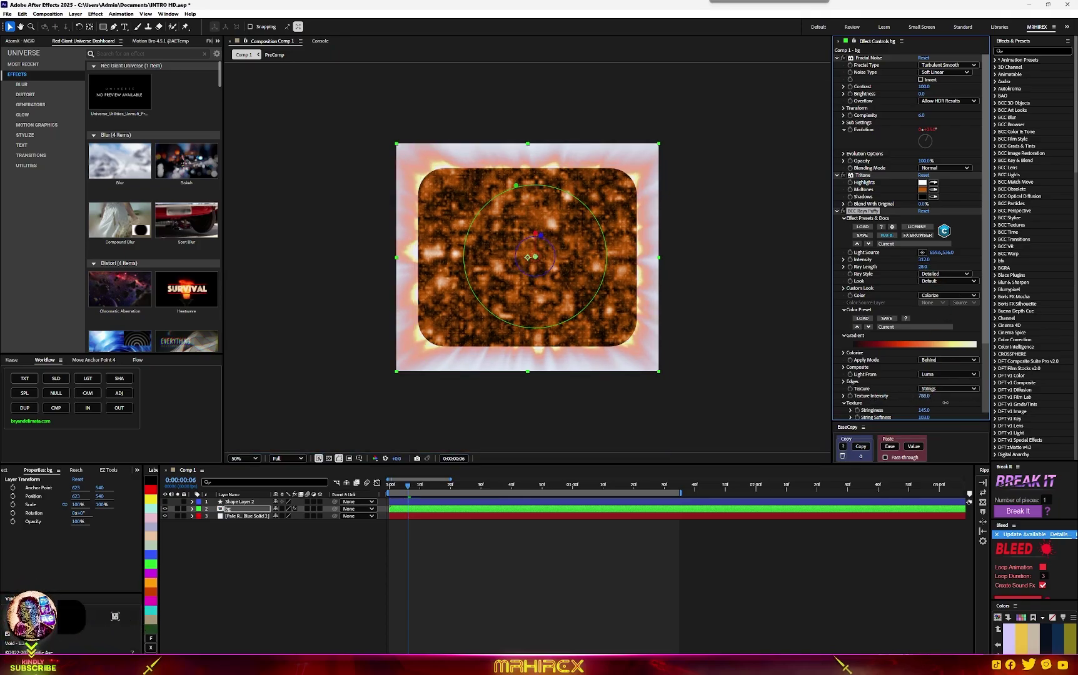
Adjust the rays' string texture to String Seed 83, String Softness 9 and Stringiness about 719
scroll(905, 386, down, 3)
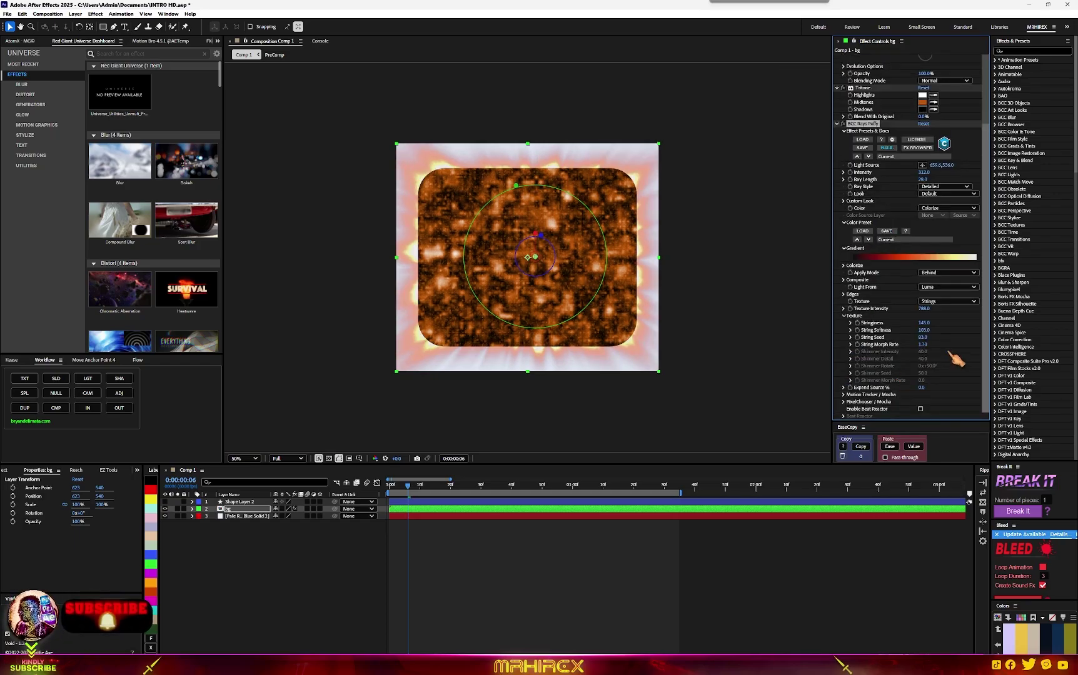
drag(921, 330, 878, 330)
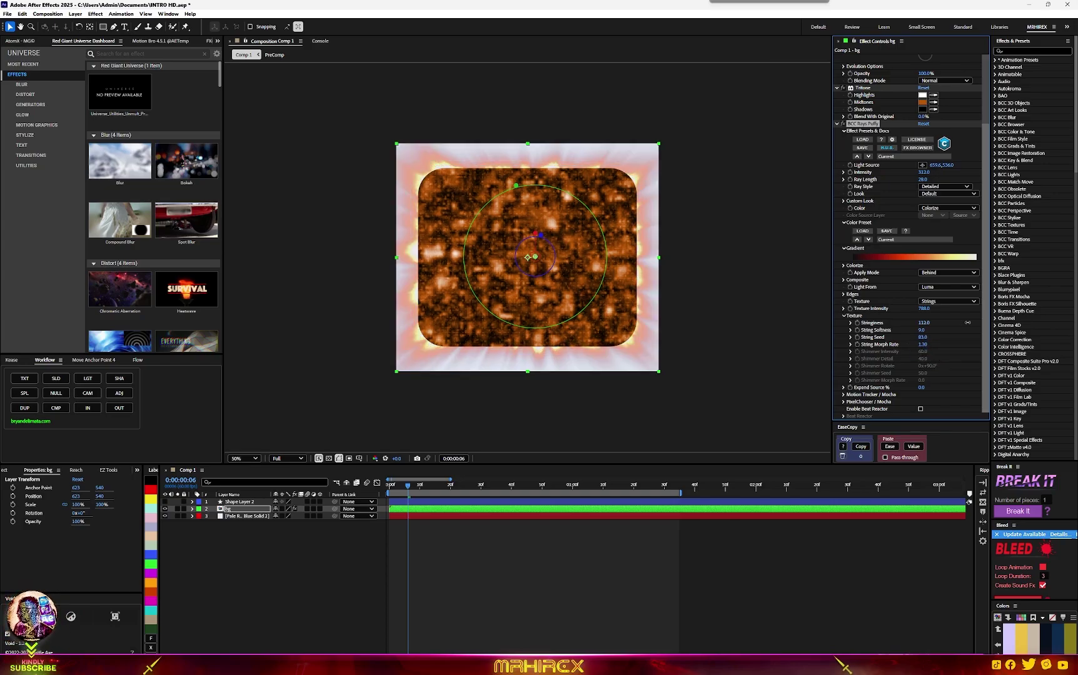
drag(923, 323, 1021, 322)
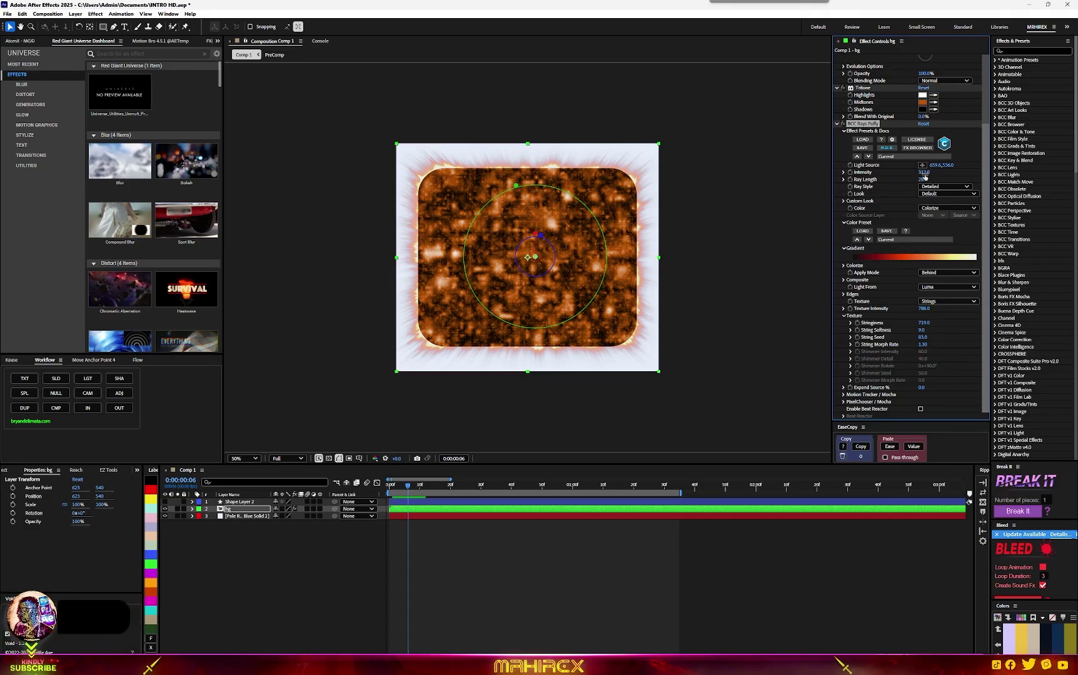
Set the BCC Rays Puffy Intensity to about 404 and Ray Length to about 18, checking the edges up close
drag(950, 172, 914, 180)
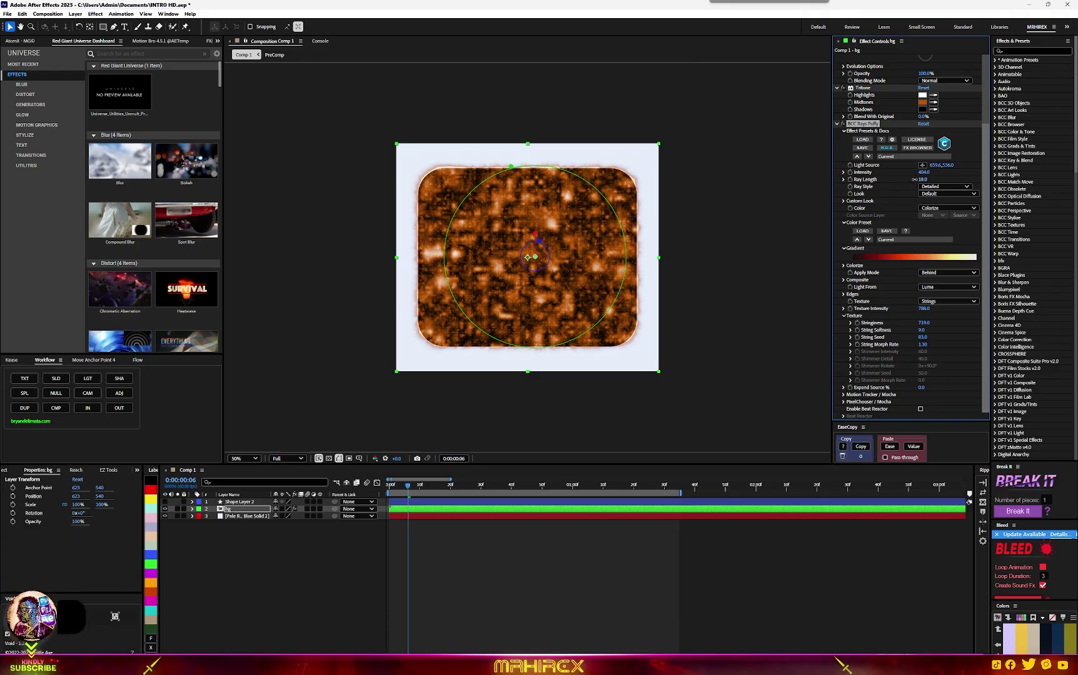
scroll(595, 229, up, 1)
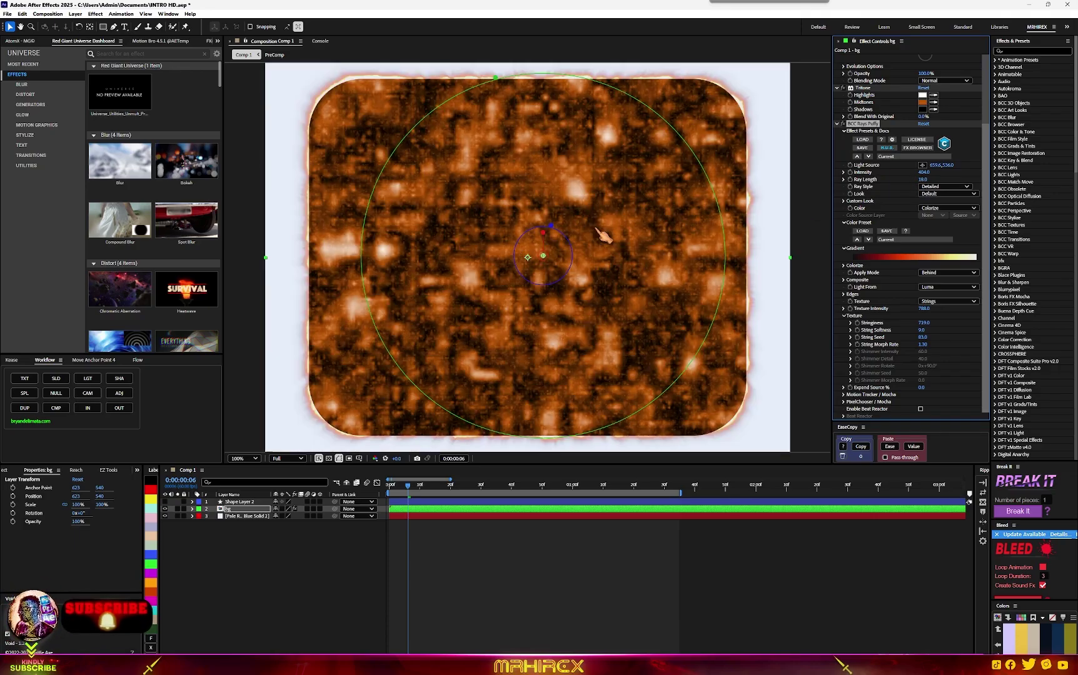
scroll(507, 272, down, 1)
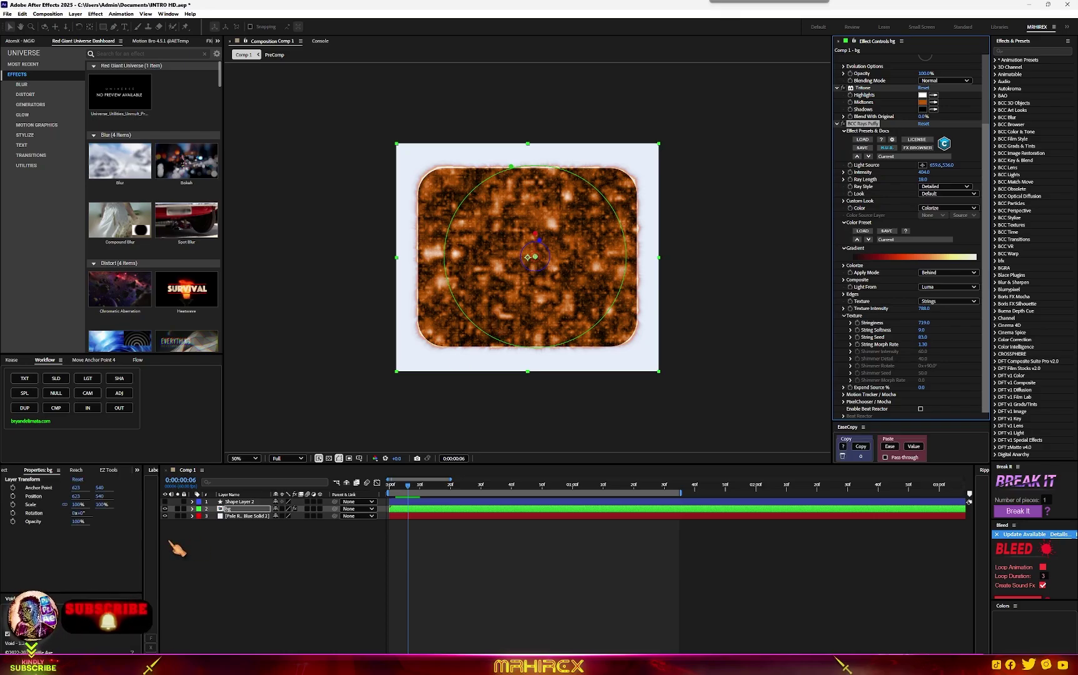
Precompose the textured background layer with its effects and rename the resulting precomp layer bg
click(62, 411)
right_click(235, 509)
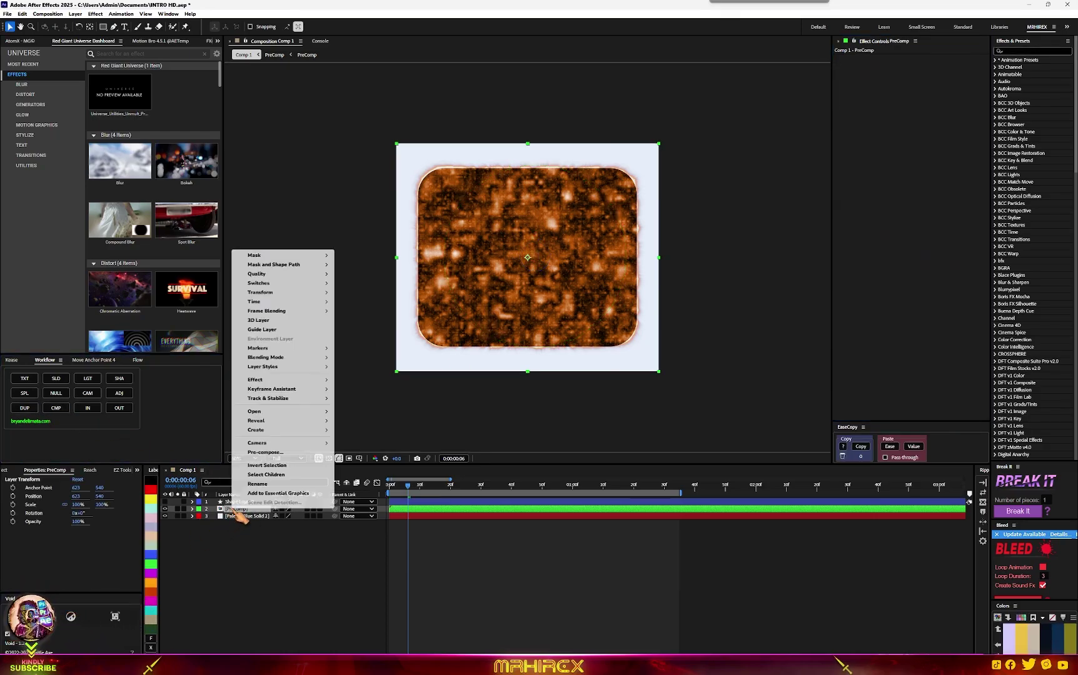
click(261, 485)
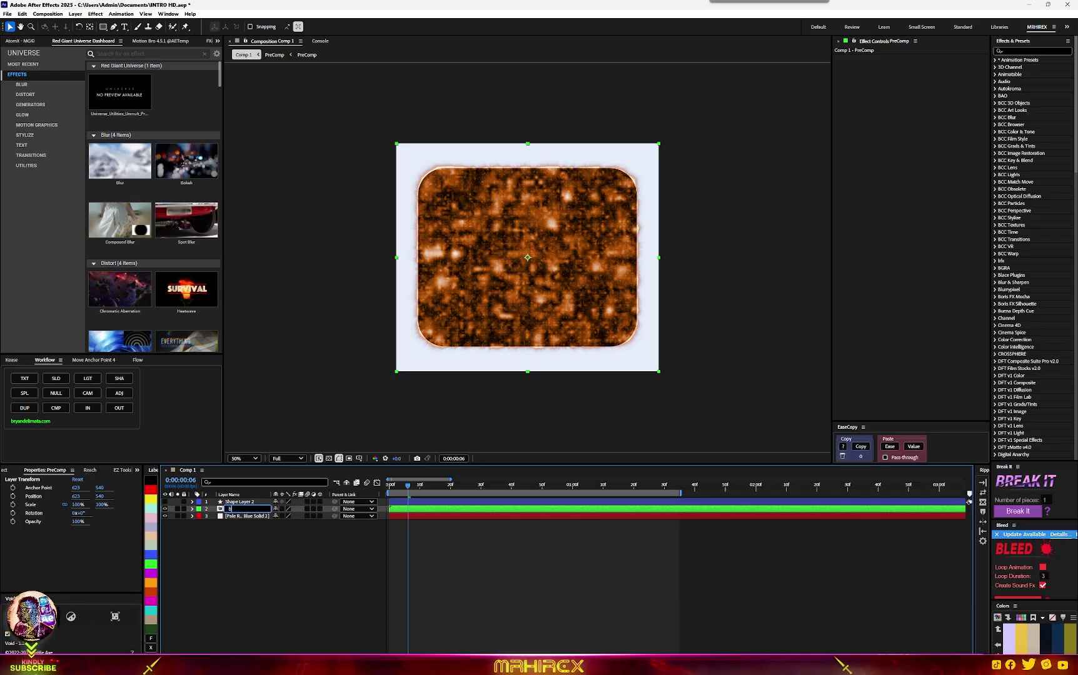
click(295, 602)
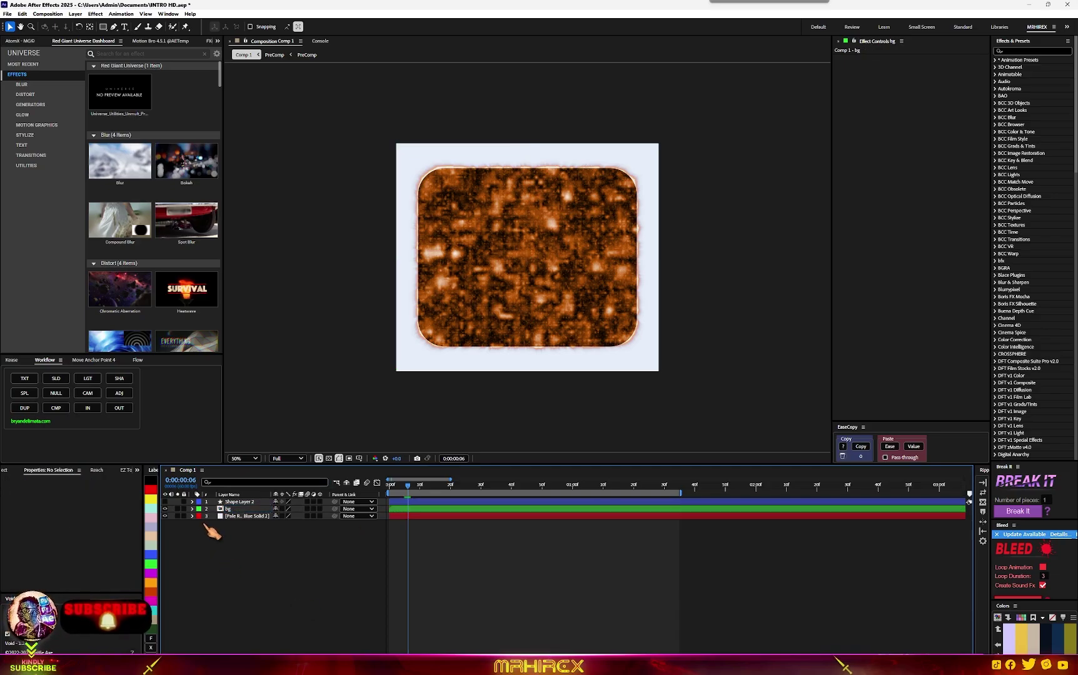
Make Shape Layer 2 visible and apply the Deep Glow effect to the bg layer
click(237, 510)
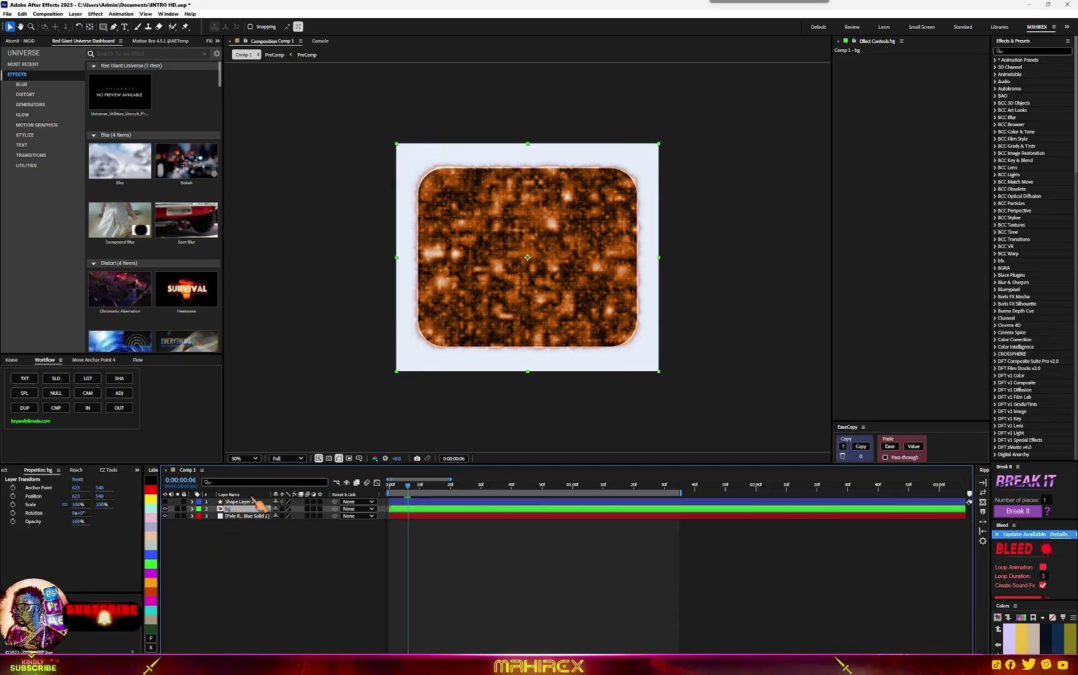
click(165, 509)
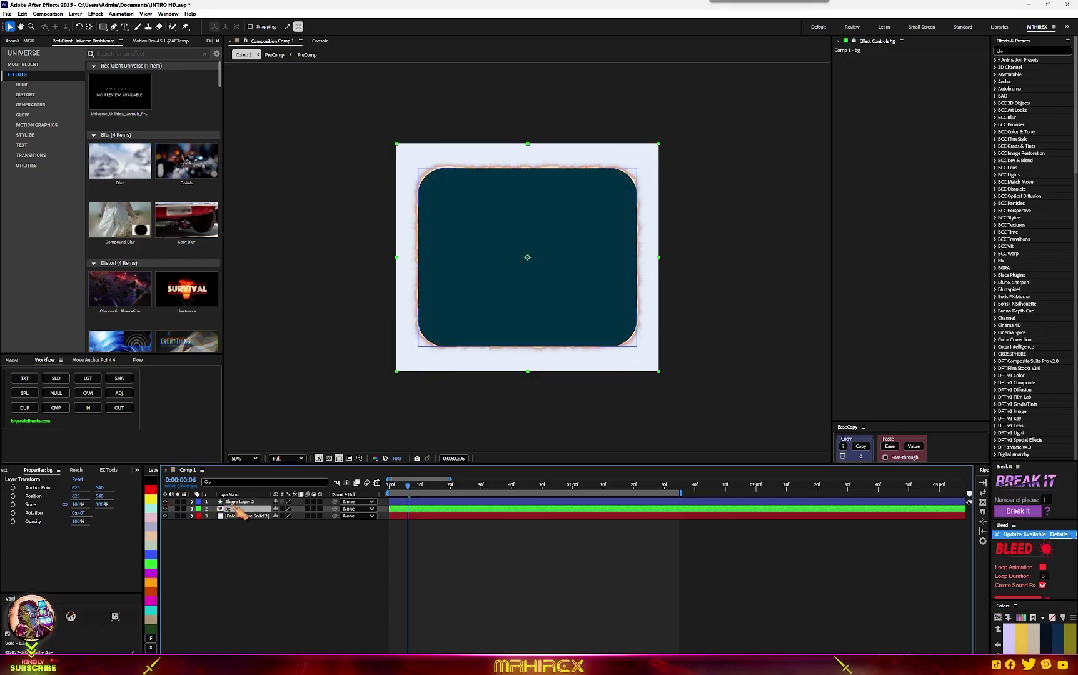
key(ctrl+space)
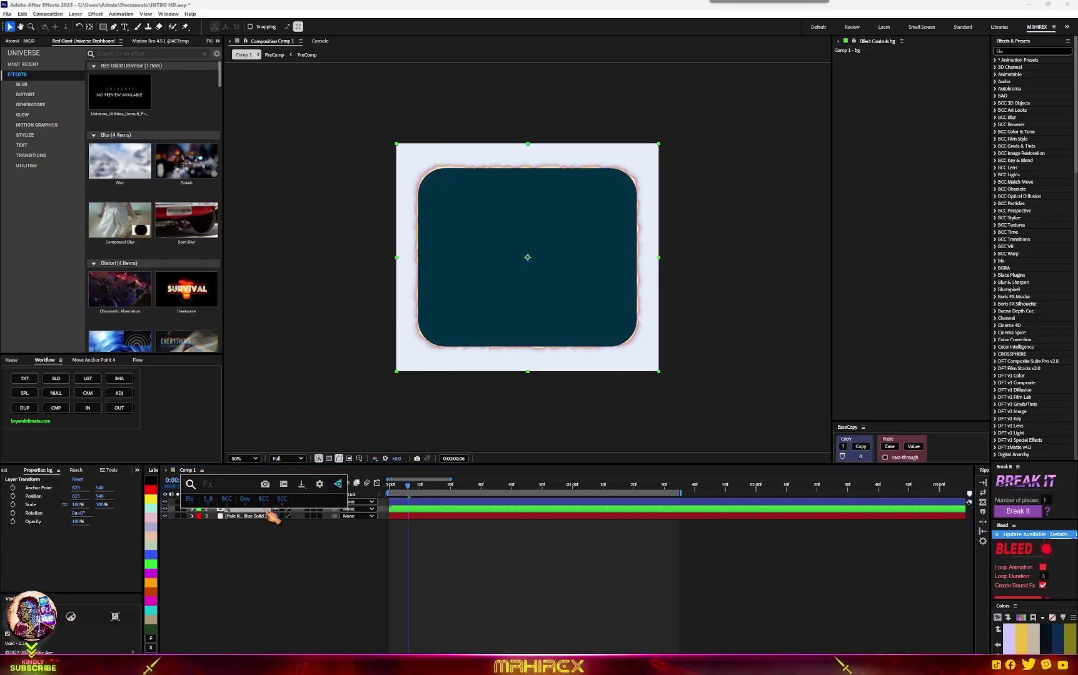
text(deep)
click(235, 510)
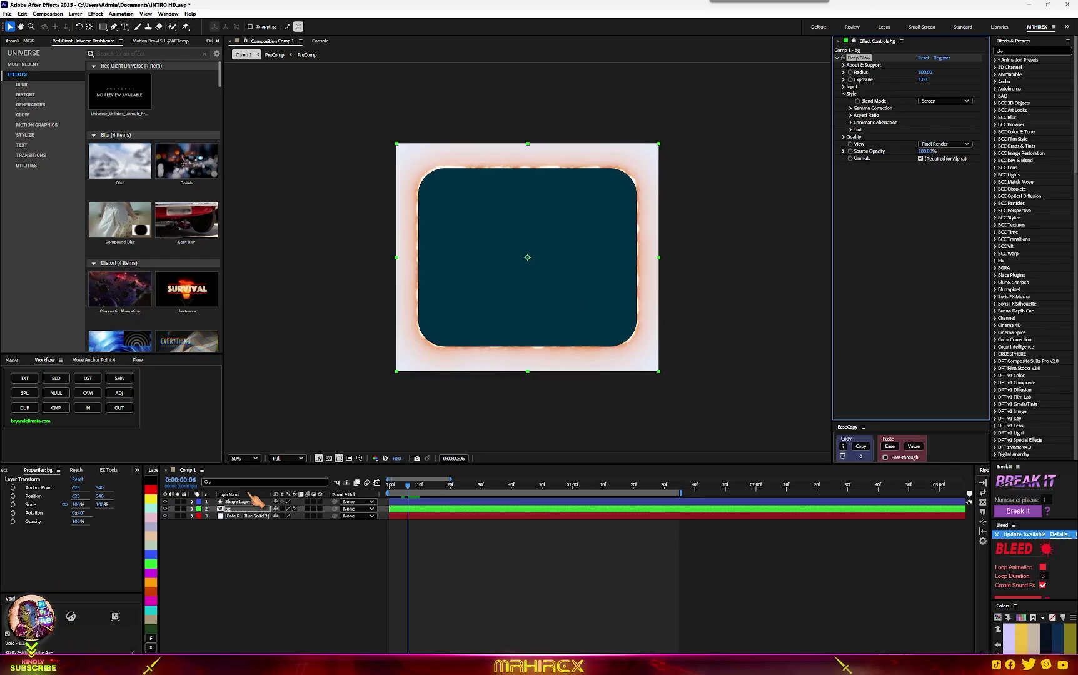
Enable the Deep Glow Tint on the bg layer and reduce the glow Radius to tighten it around the edges
click(856, 131)
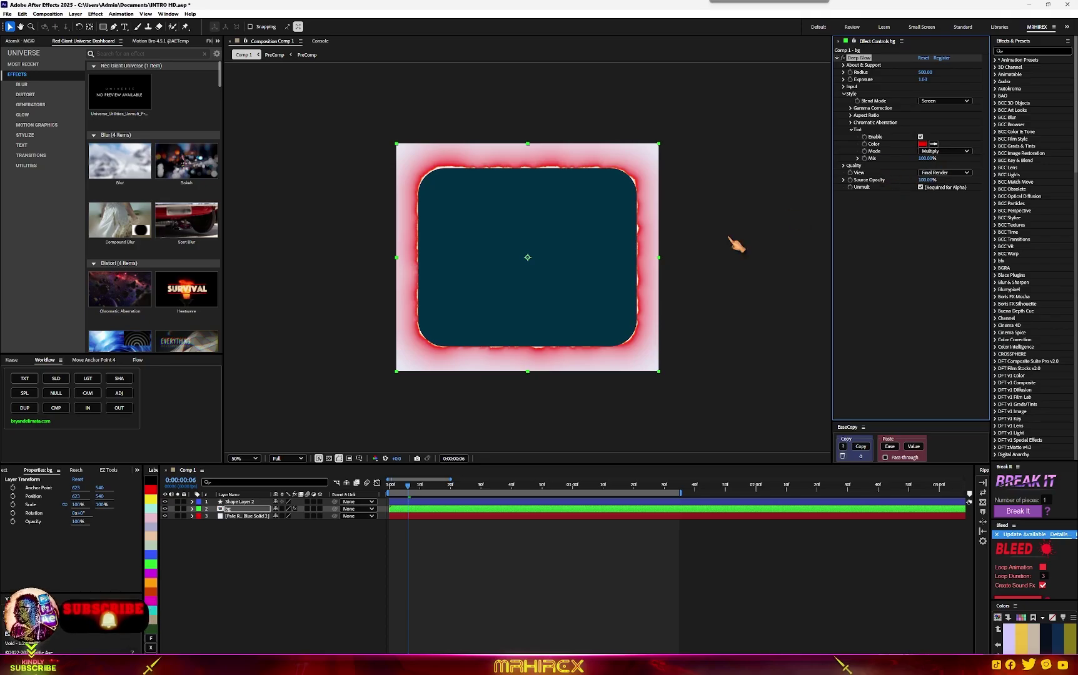
scroll(494, 198, up, 1)
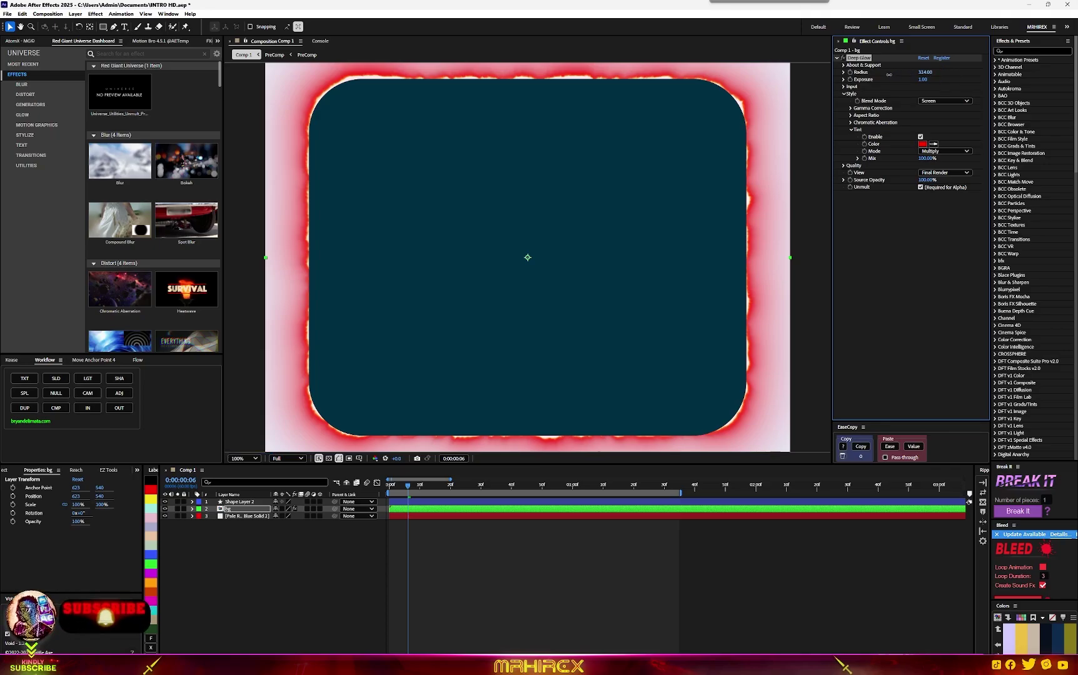
drag(888, 74, 833, 75)
Change the Deep Glow Tint colour to a saturated orange
click(923, 145)
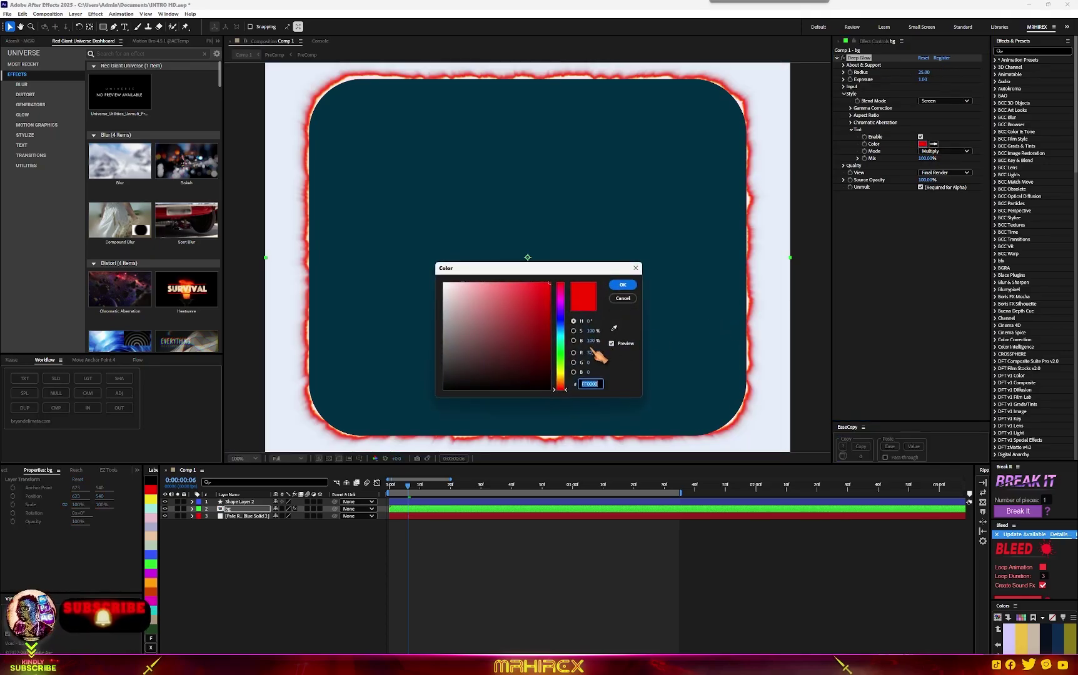
click(562, 363)
click(543, 325)
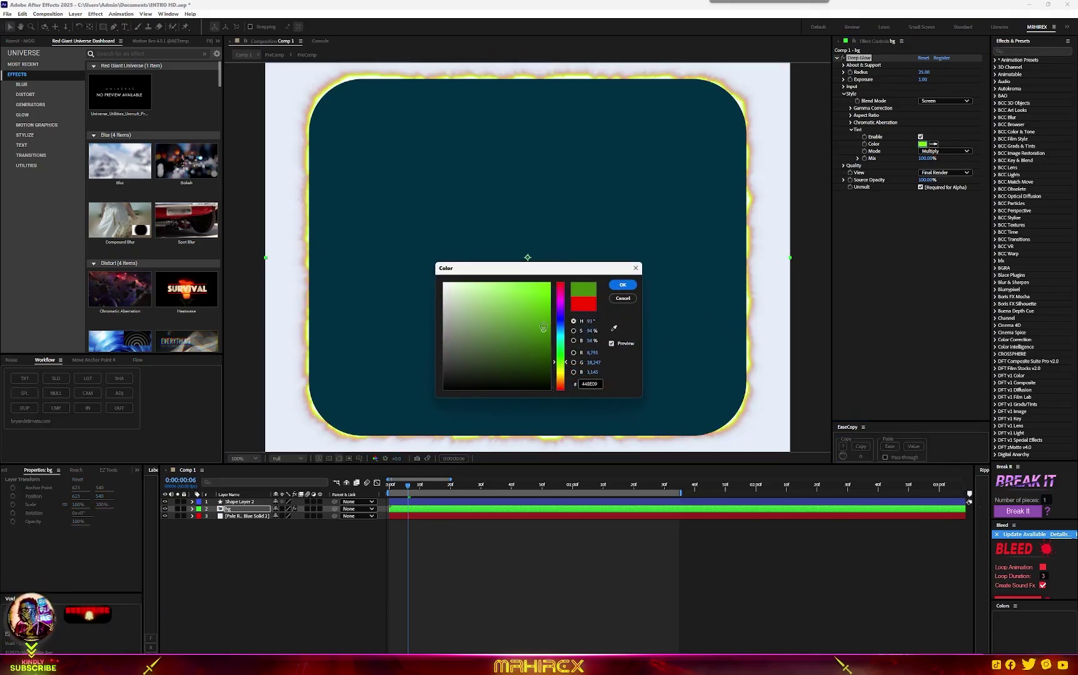
click(560, 374)
mouse_move(561, 374)
mouse_down()
mouse_move(559, 310)
mouse_move(554, 349)
mouse_up()
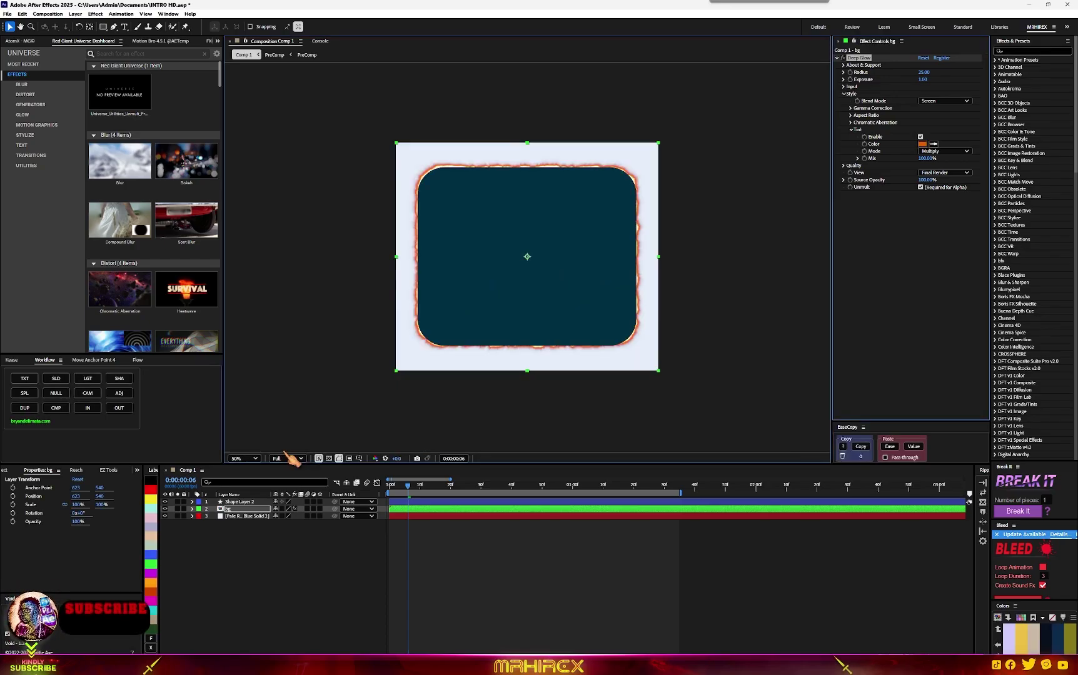
Set the viewer resolution to Quarter and preview the glowing edge animation
click(285, 450)
click(285, 459)
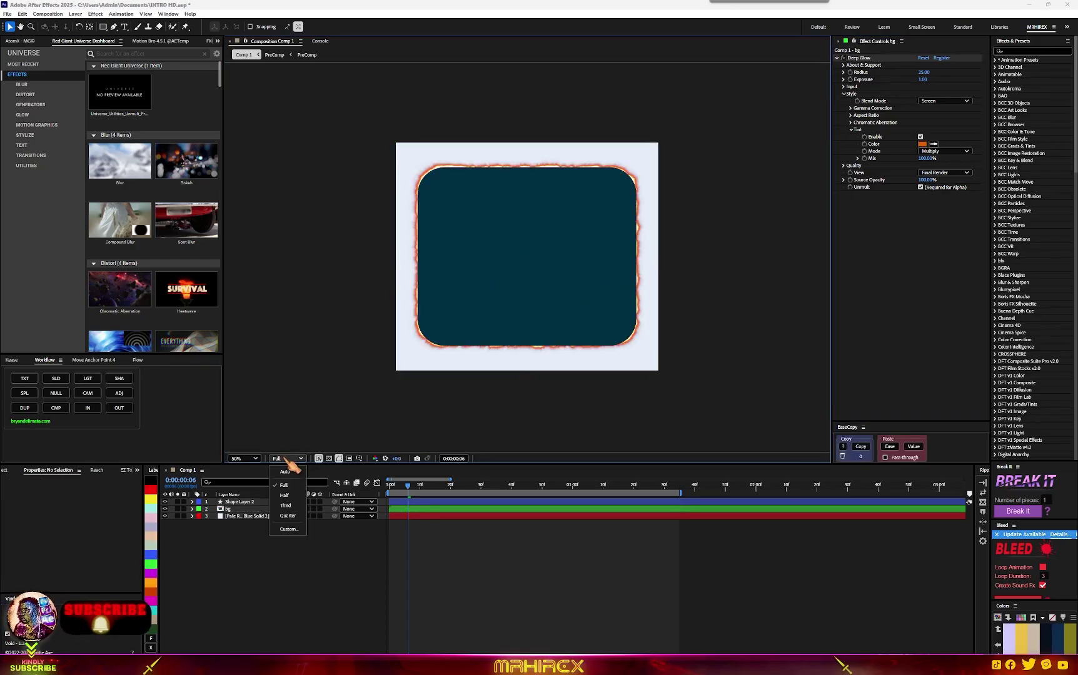
click(286, 516)
key(space)
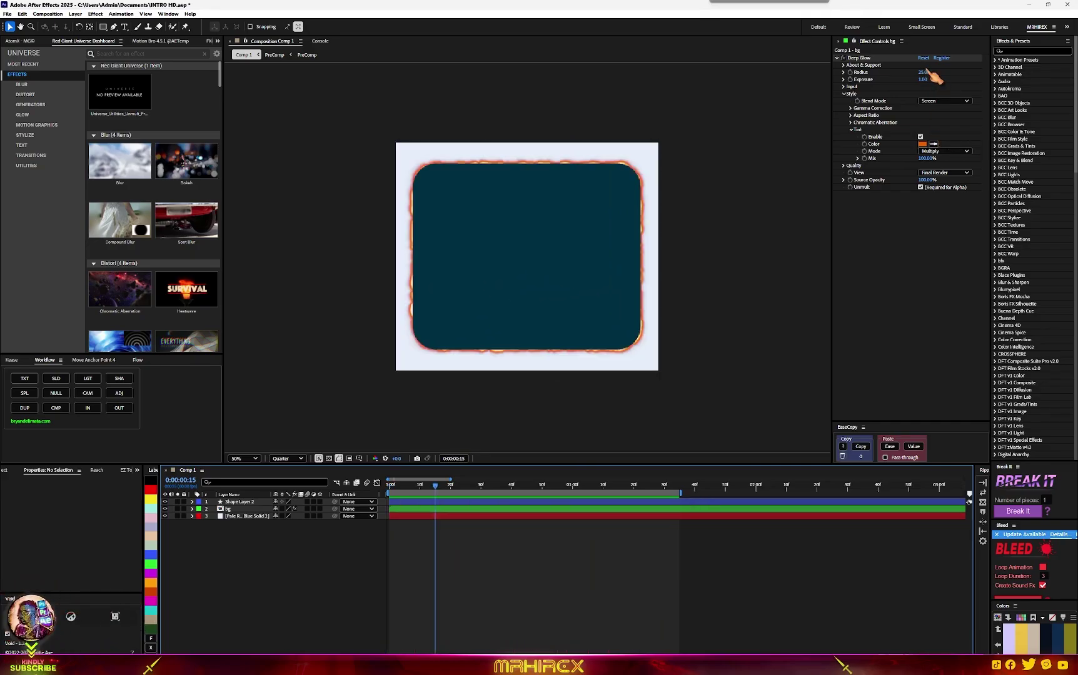
Set the bg layer's Deep Glow Radius to 175 and Exposure to 1.17, checking the glow at Full viewer resolution
drag(928, 72, 972, 70)
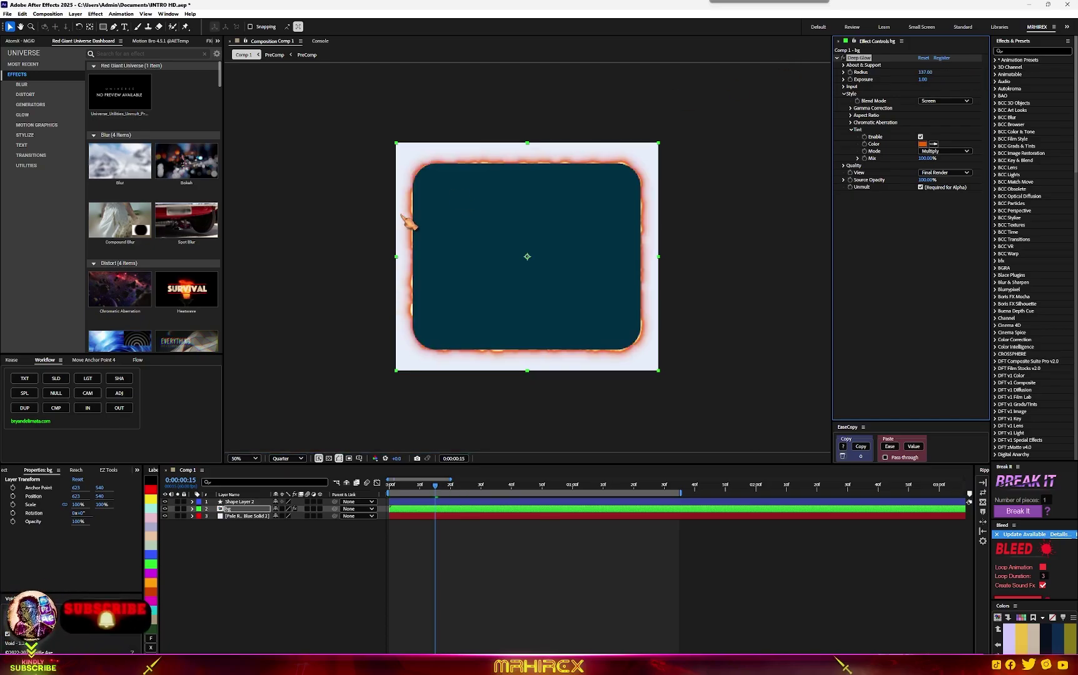
scroll(401, 215, up, 1)
click(288, 459)
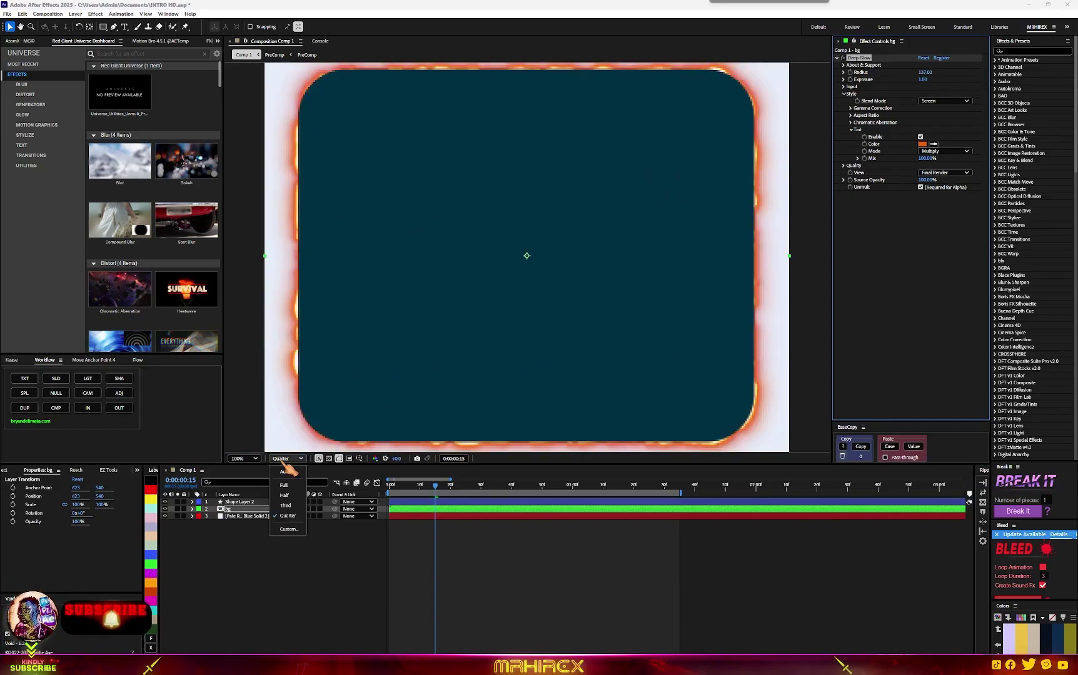
click(288, 487)
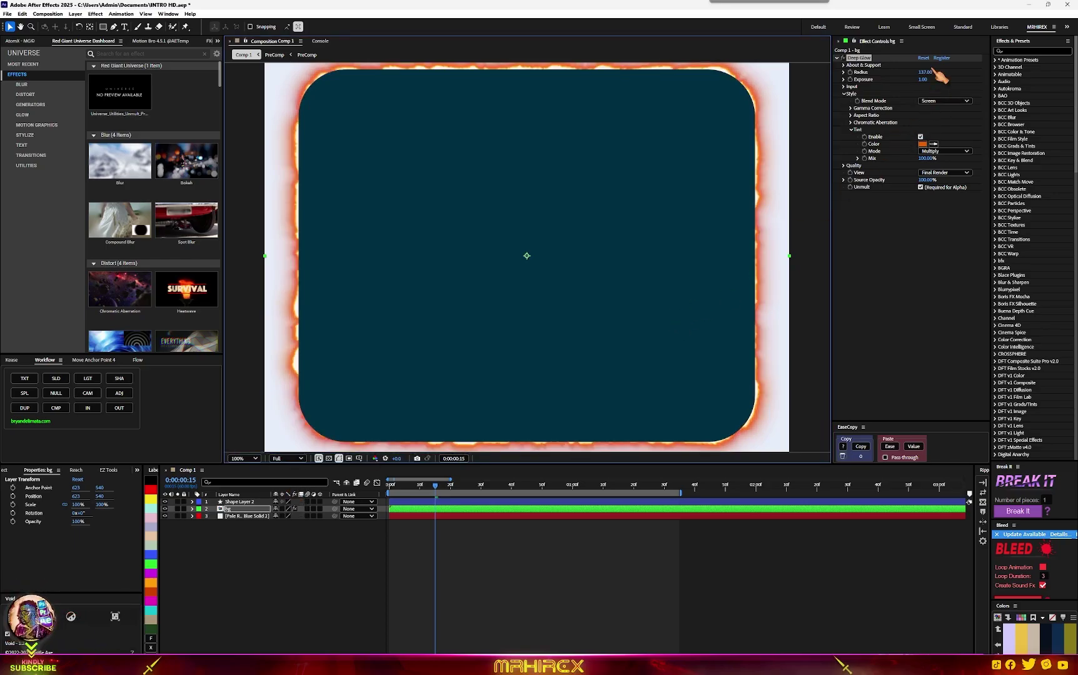
drag(927, 73, 931, 64)
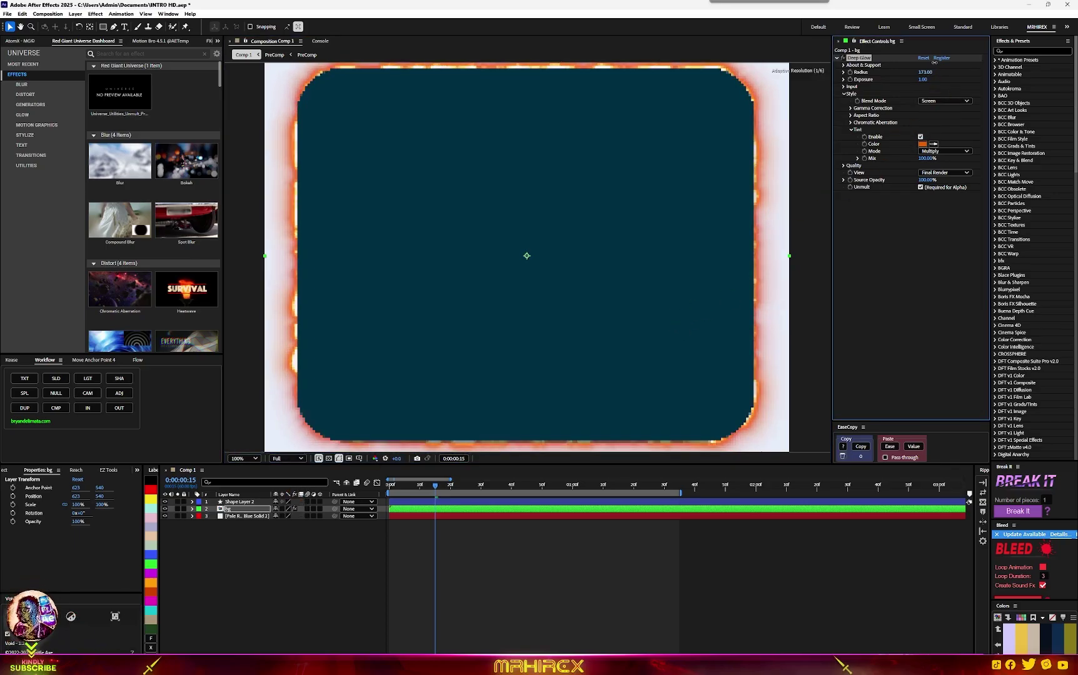
drag(930, 80, 931, 80)
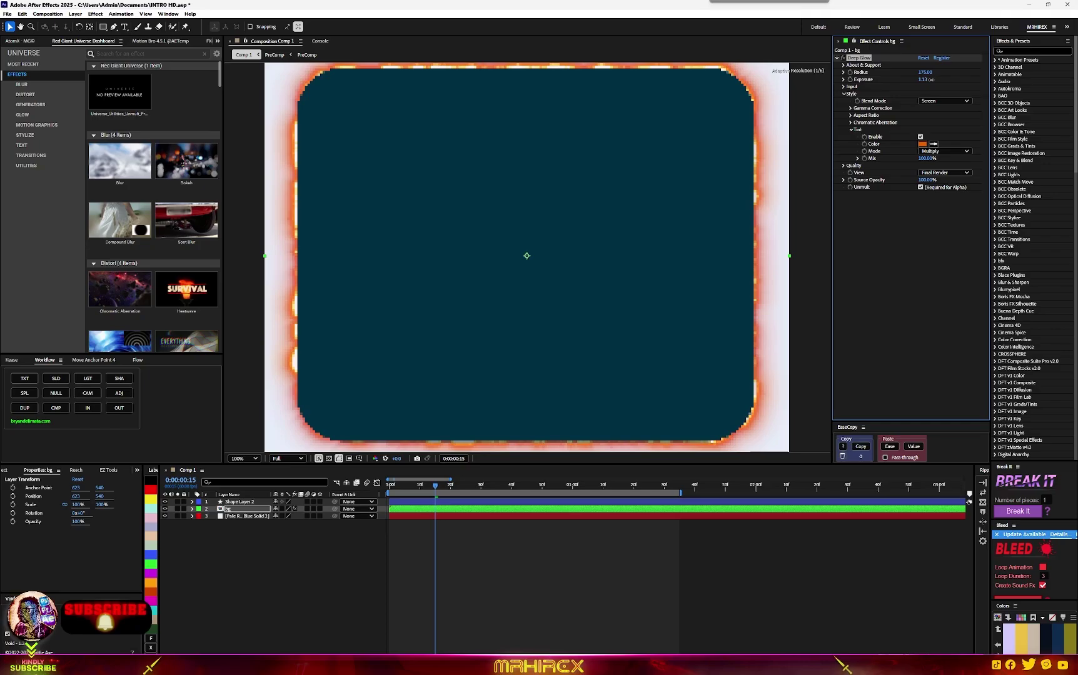
scroll(629, 285, down, 1)
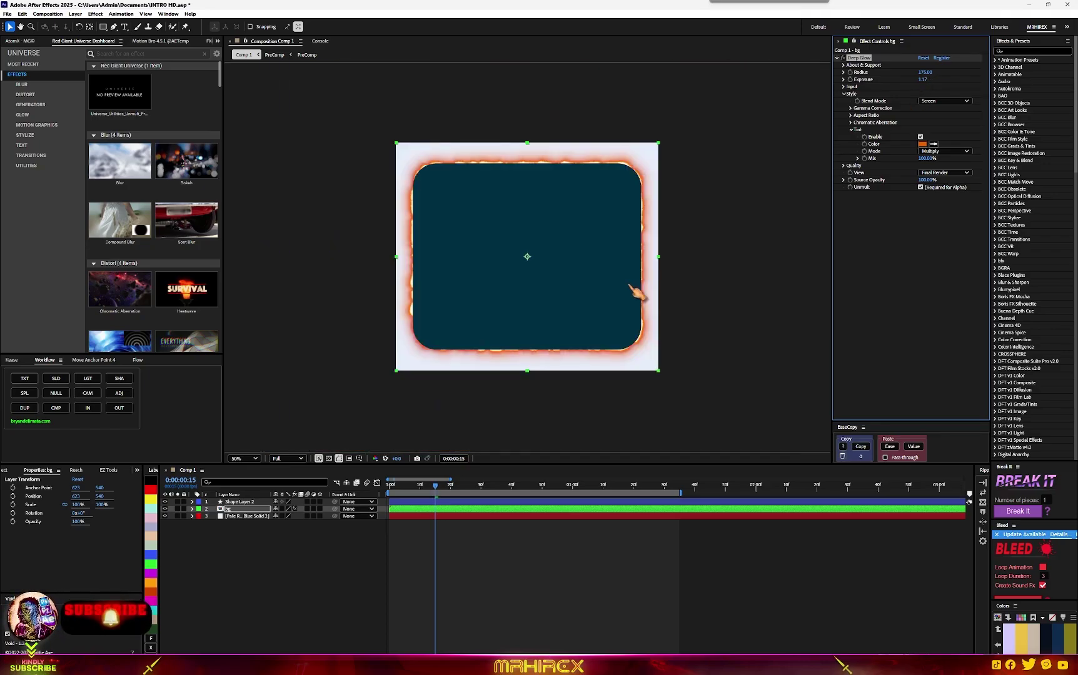
scroll(636, 292, up, 1)
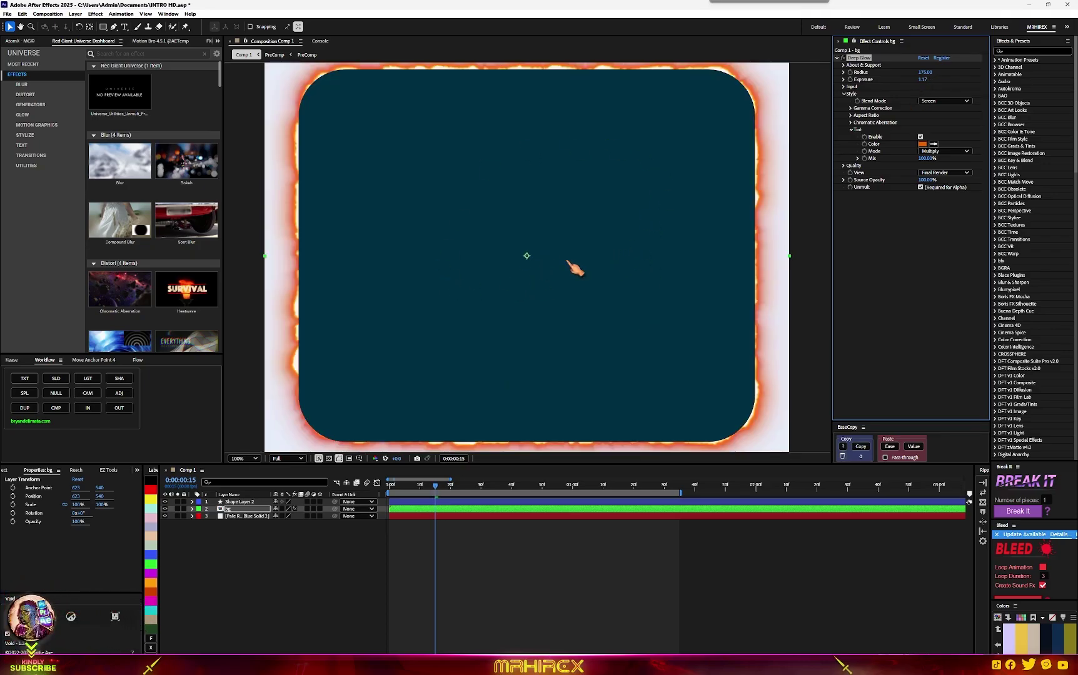
scroll(440, 315, down, 1)
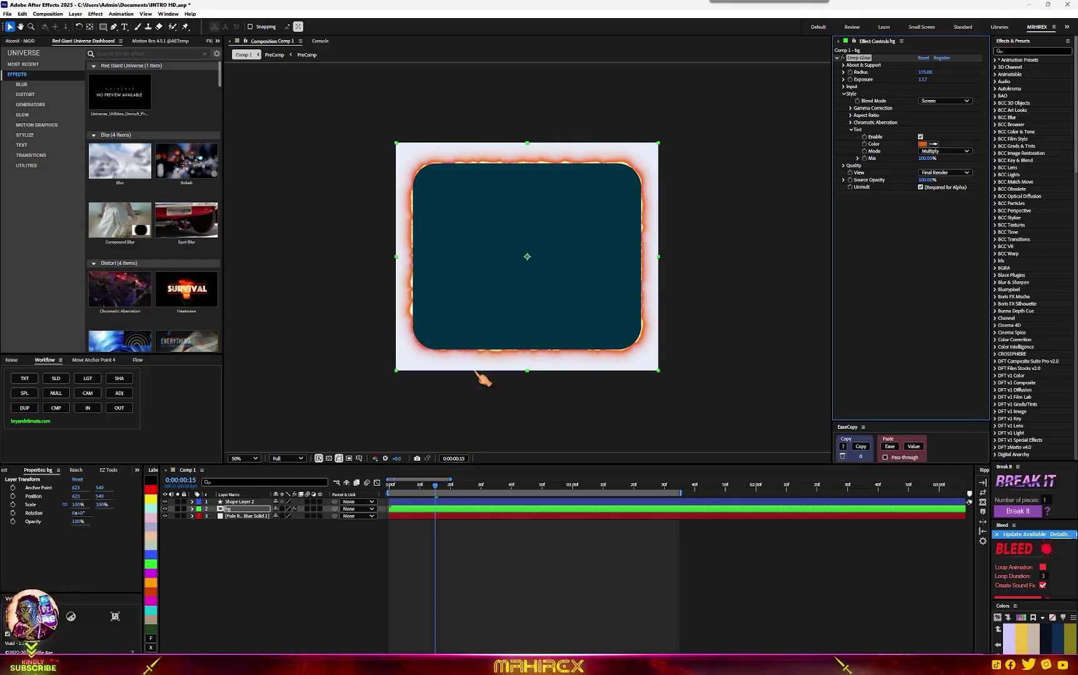
Precompose Shape Layer 2 and rename the resulting precomp "layer"
click(238, 503)
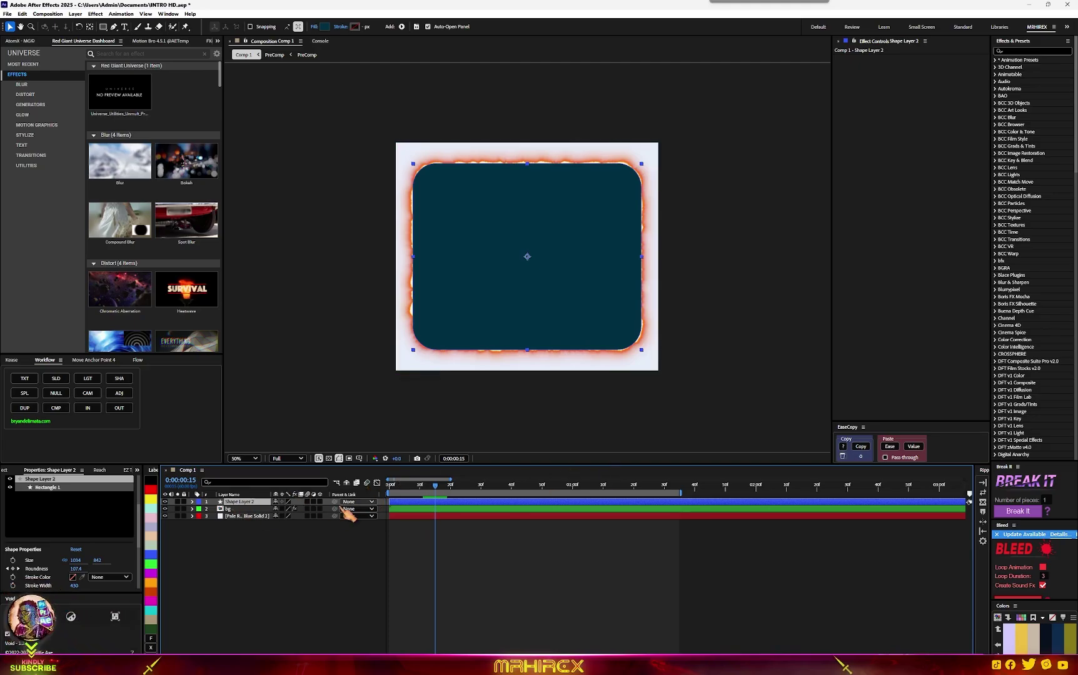
click(56, 408)
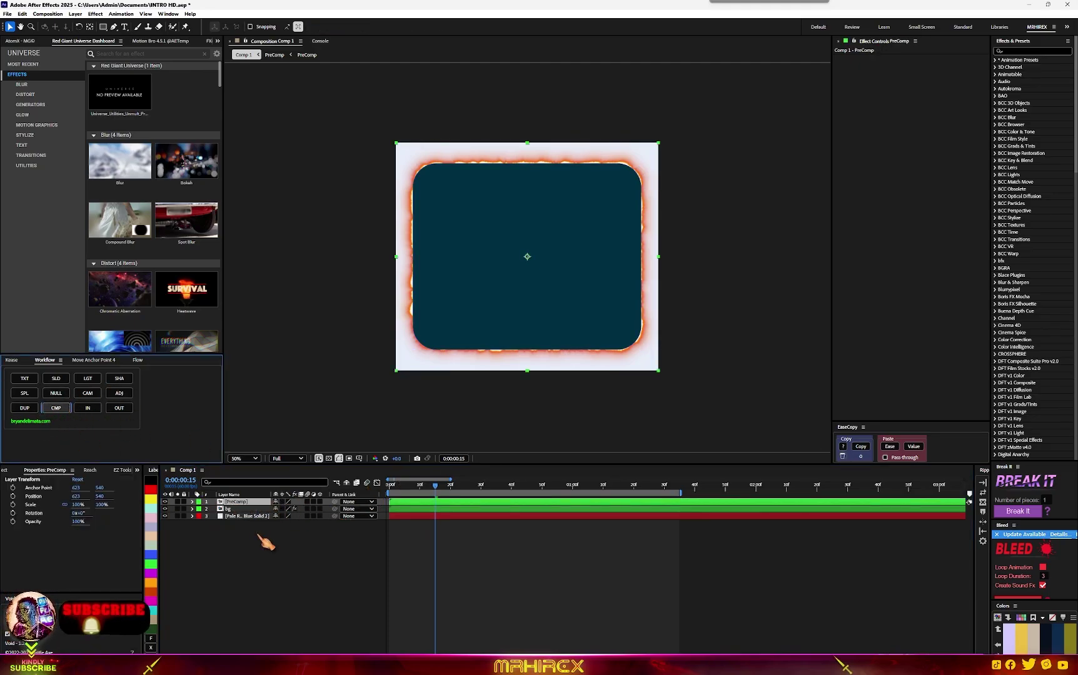
right_click(242, 502)
click(270, 478)
text(layer)
key(Return)
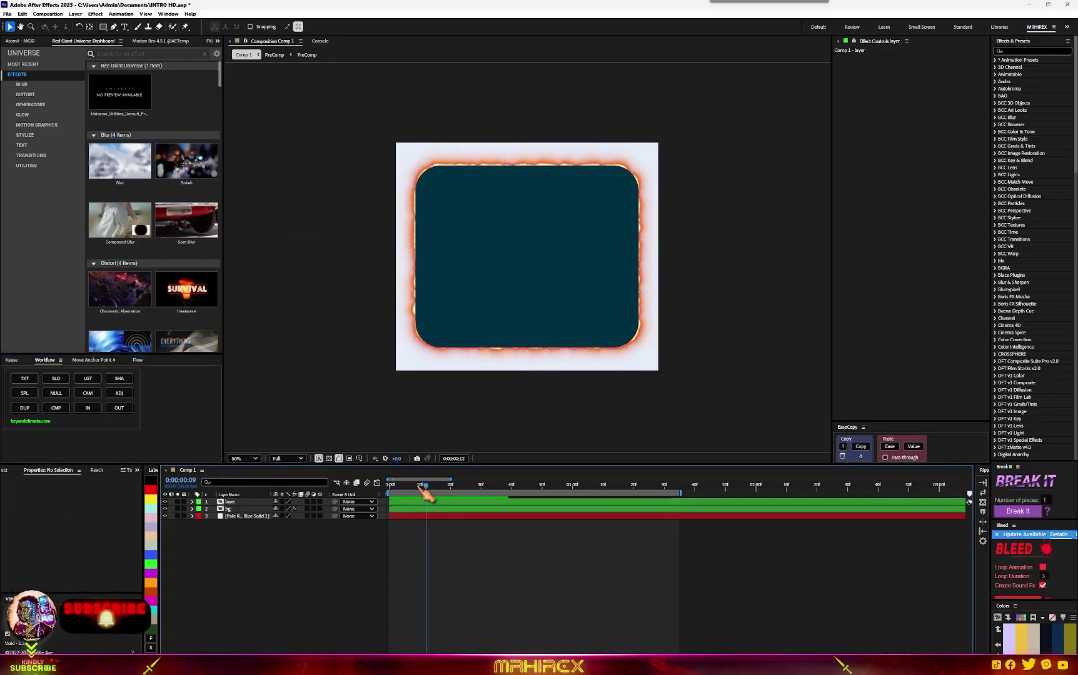
Return to the first frame and add a Bevel and Emboss layer style to the "layer" precomp
drag(427, 488, 369, 490)
click(412, 502)
scroll(495, 303, up, 1)
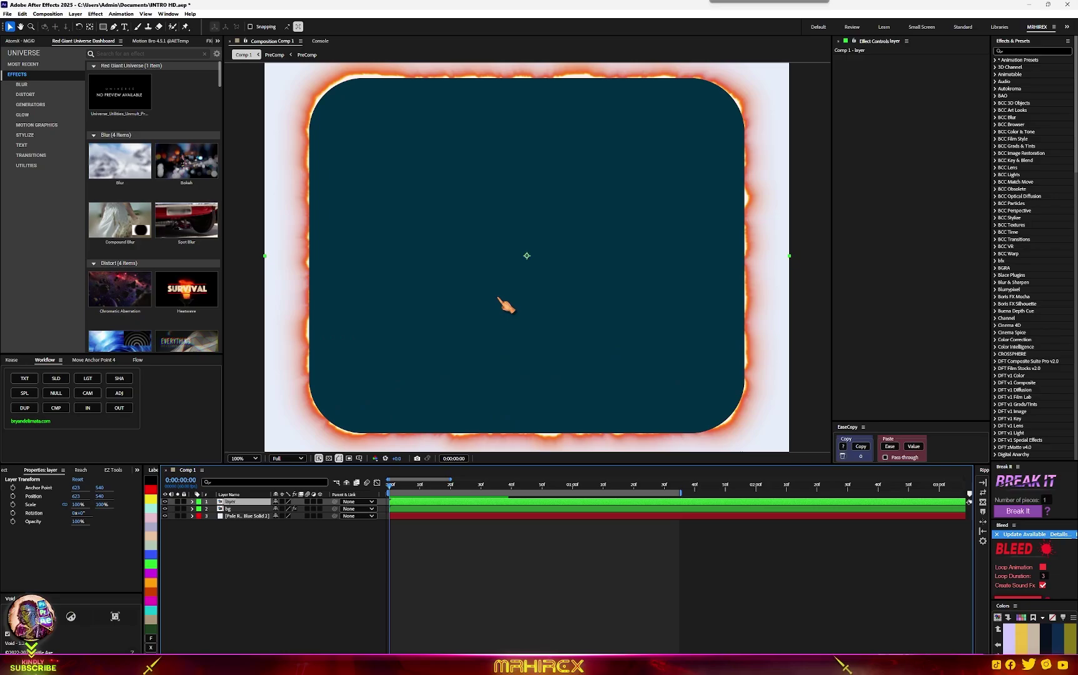
right_click(248, 506)
mouse_move(312, 362)
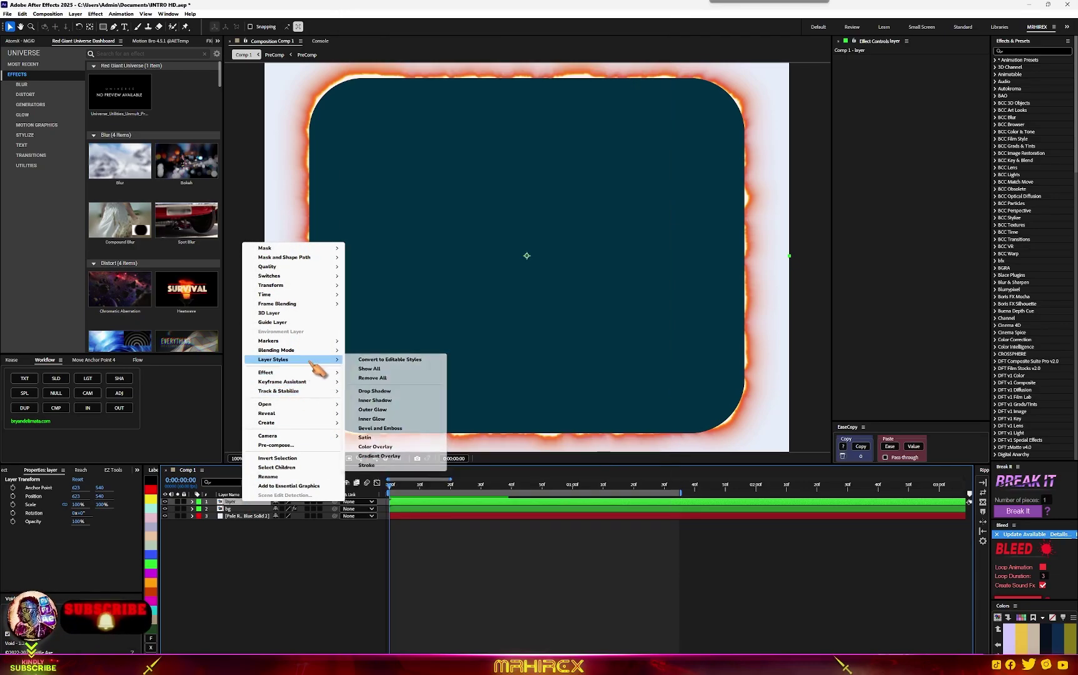
click(378, 429)
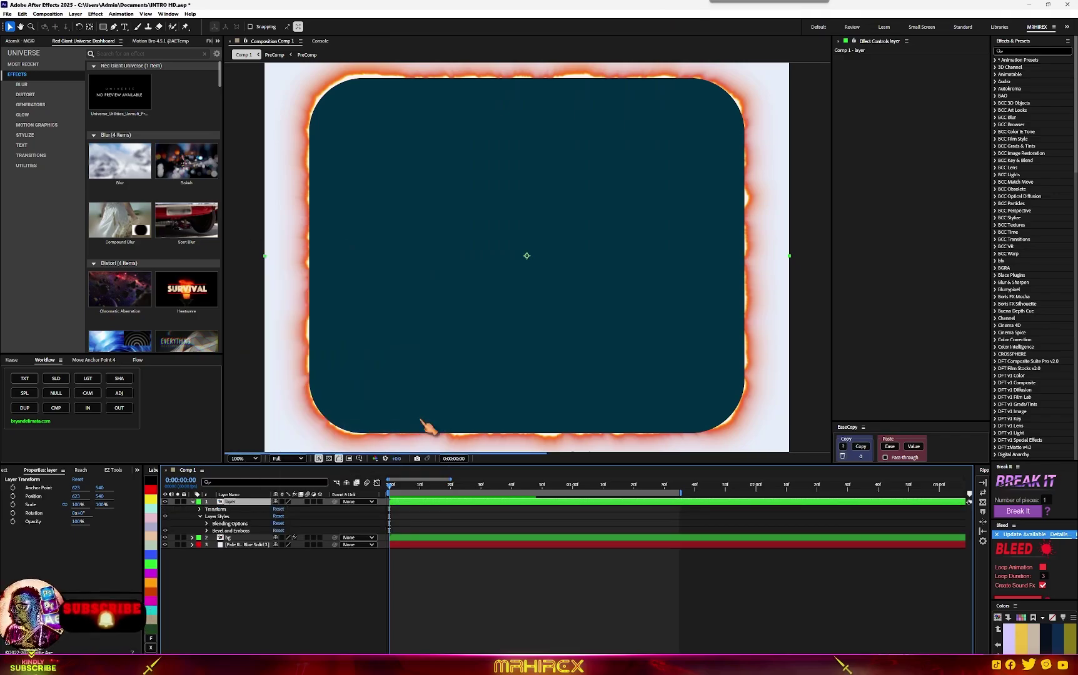
Set the Bevel and Emboss Size to 144 and Soften to 14.5, and raise its Altitude to even out the edge shading
click(207, 531)
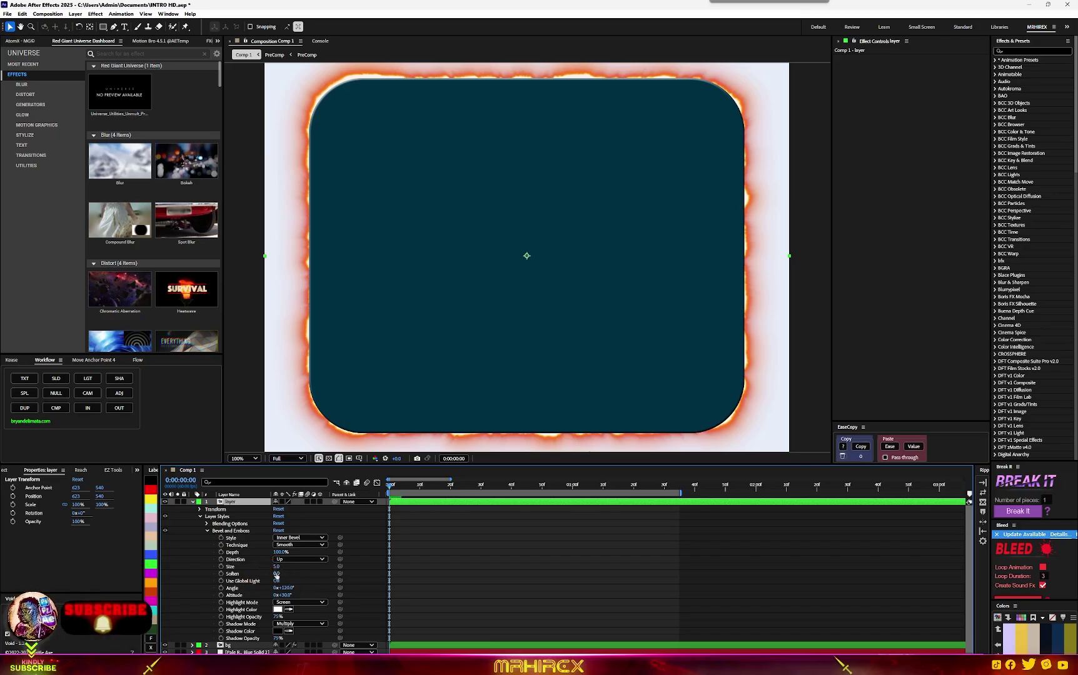
drag(278, 566, 301, 564)
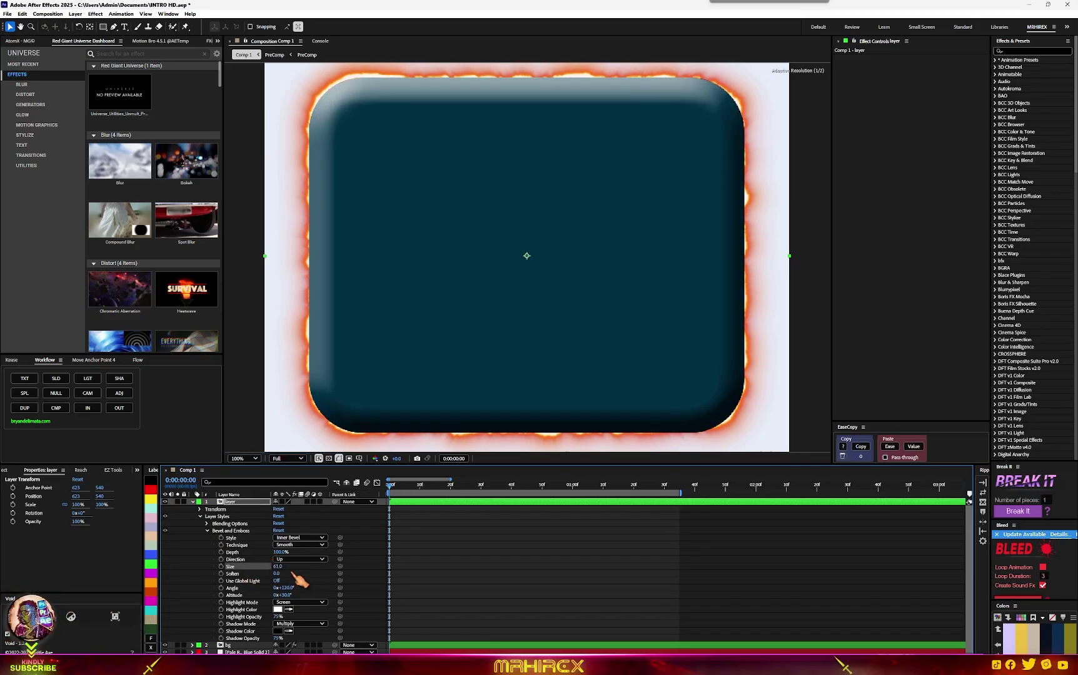
drag(278, 575, 326, 594)
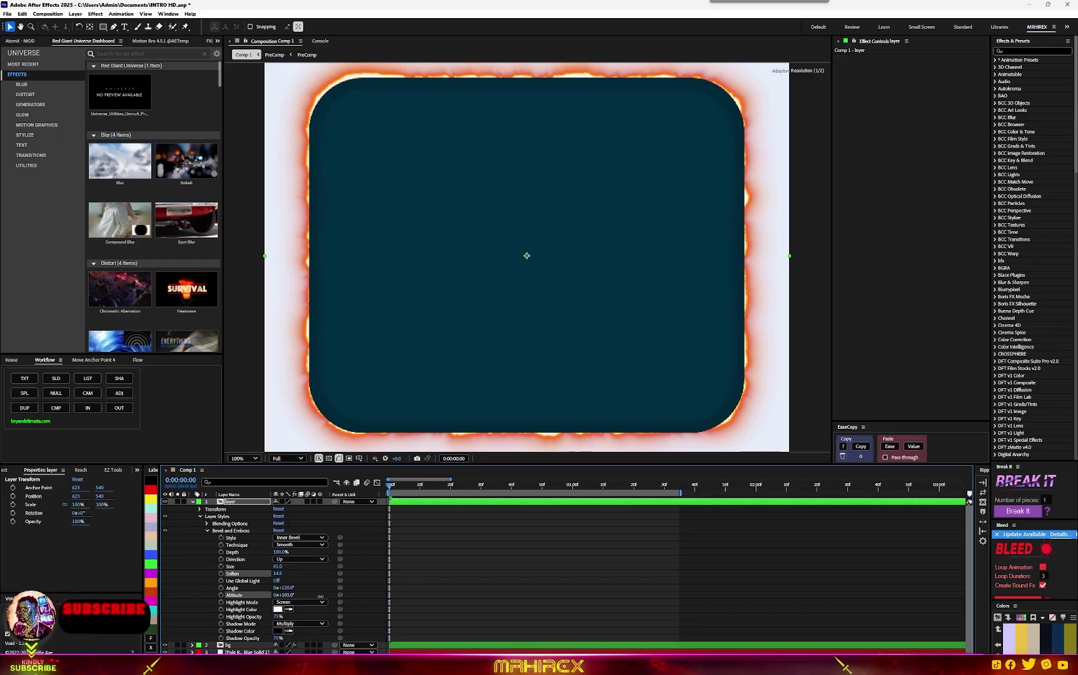
drag(320, 597, 320, 597)
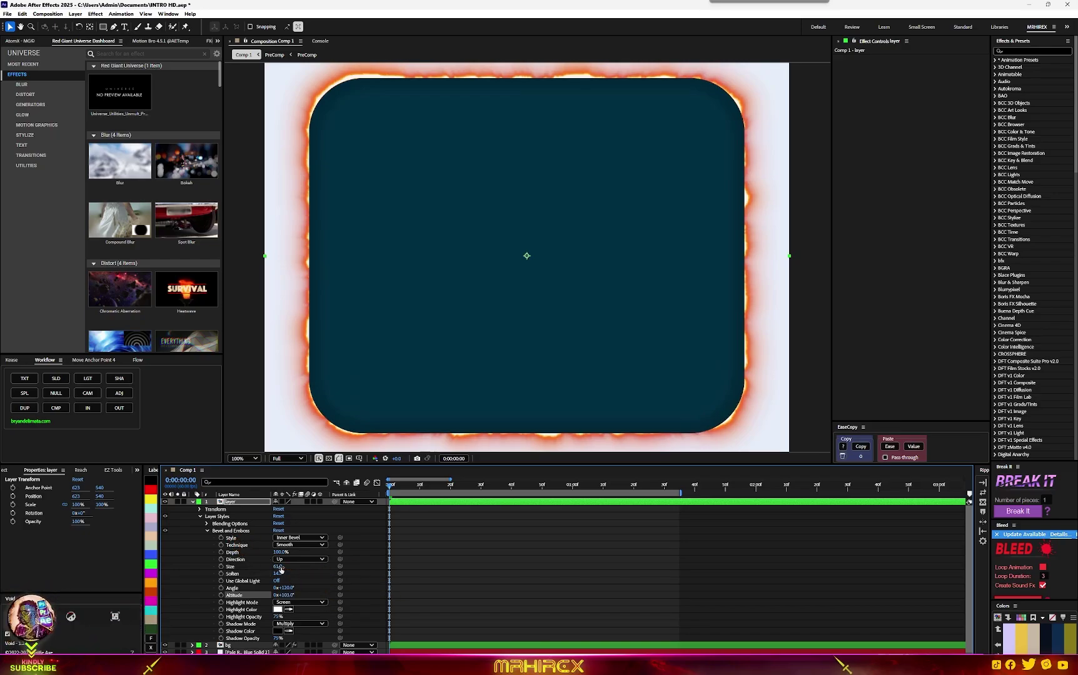
drag(279, 568, 299, 566)
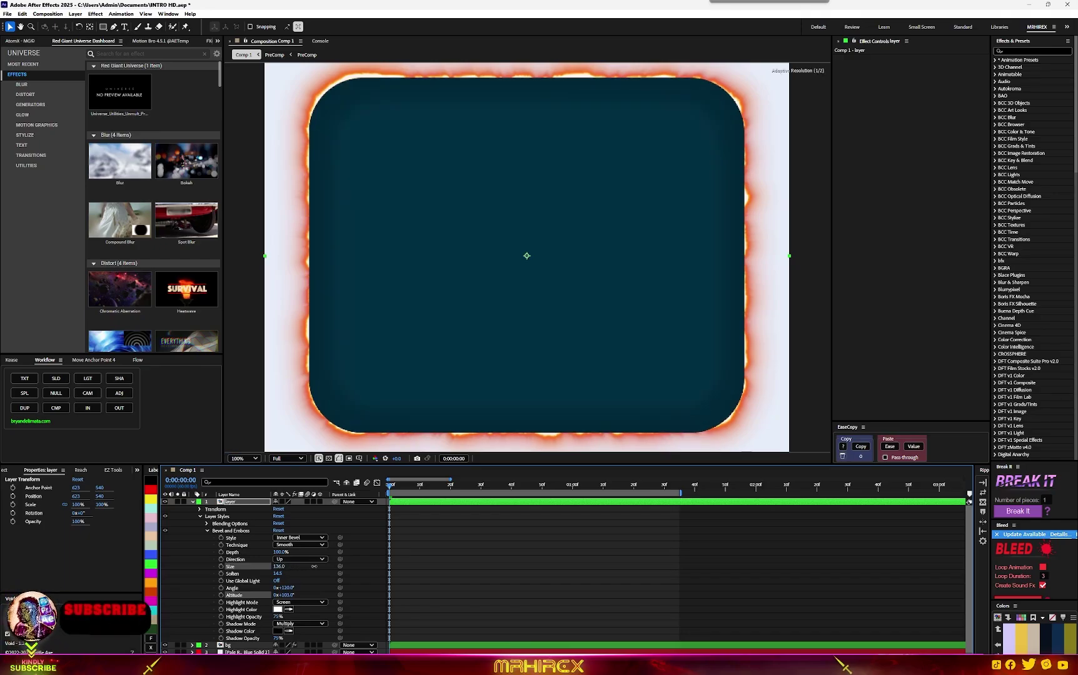
drag(314, 566, 315, 567)
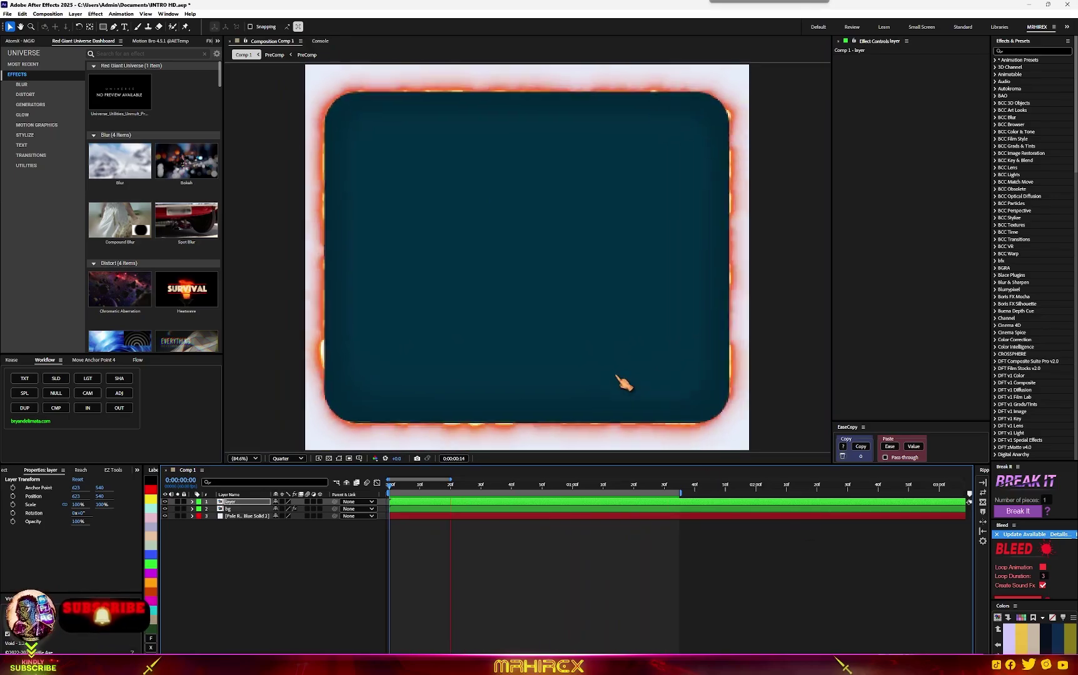
scroll(617, 376, down, 1)
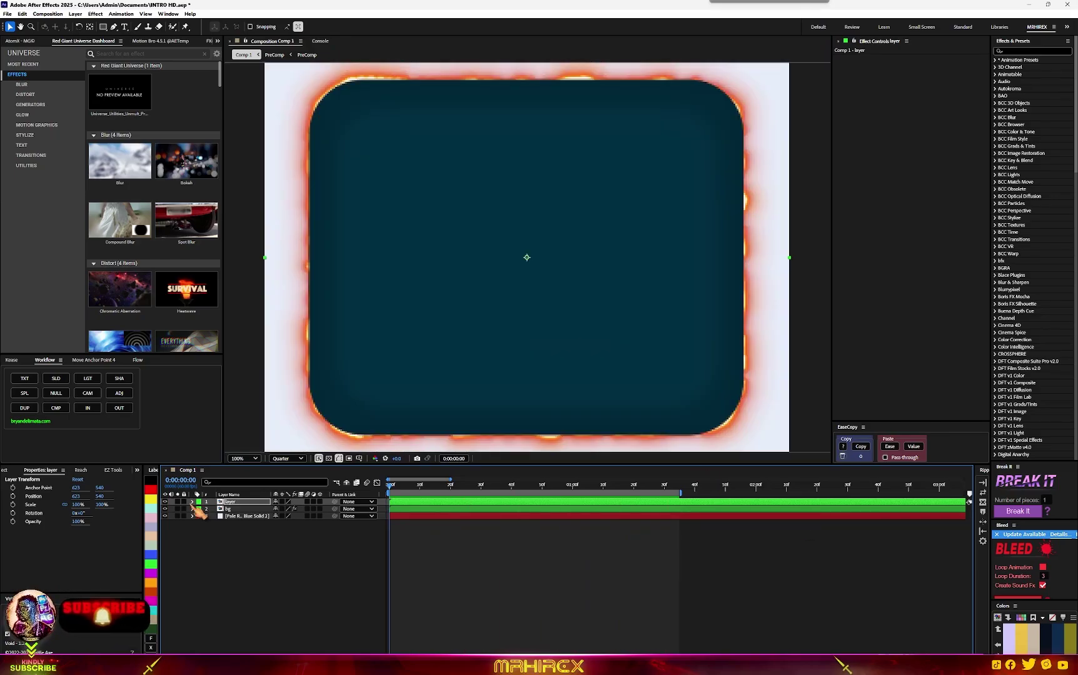
Keyframe the Bevel and Emboss Size at 144 on 0:00:00:55 and at 0 on 0:00:01:34
click(193, 502)
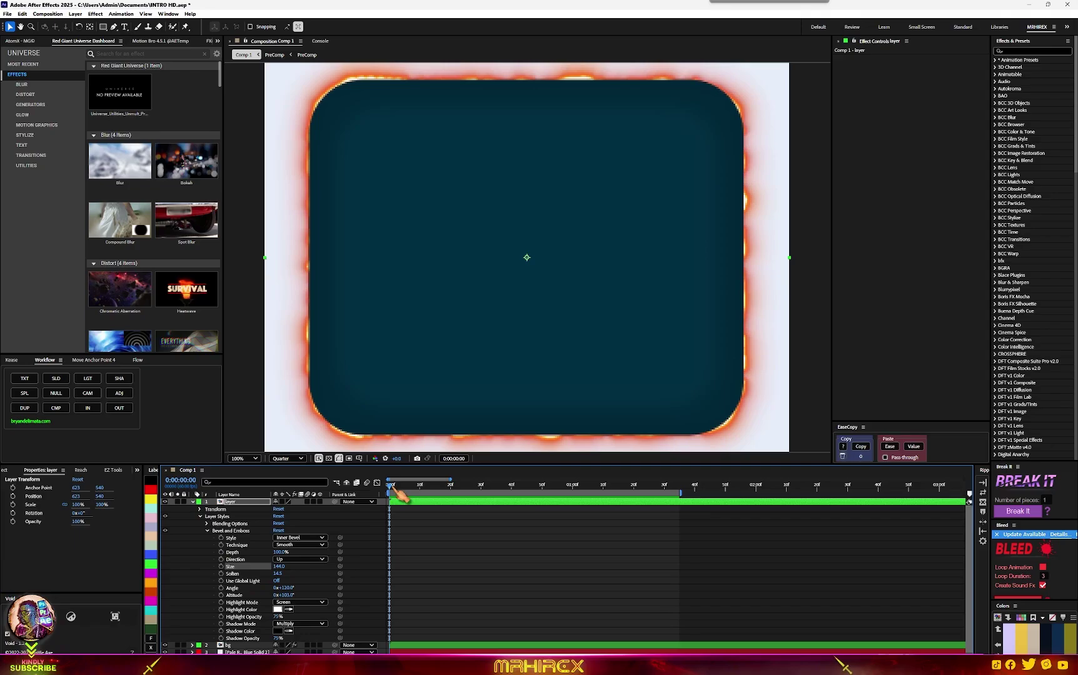
drag(397, 493, 558, 510)
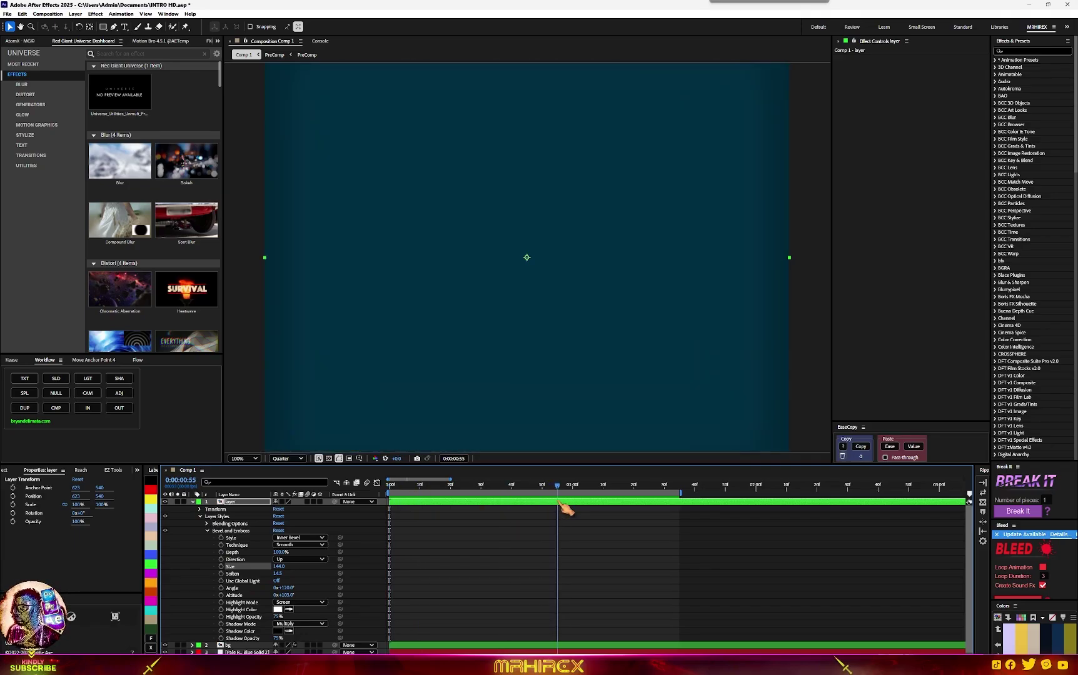
click(221, 567)
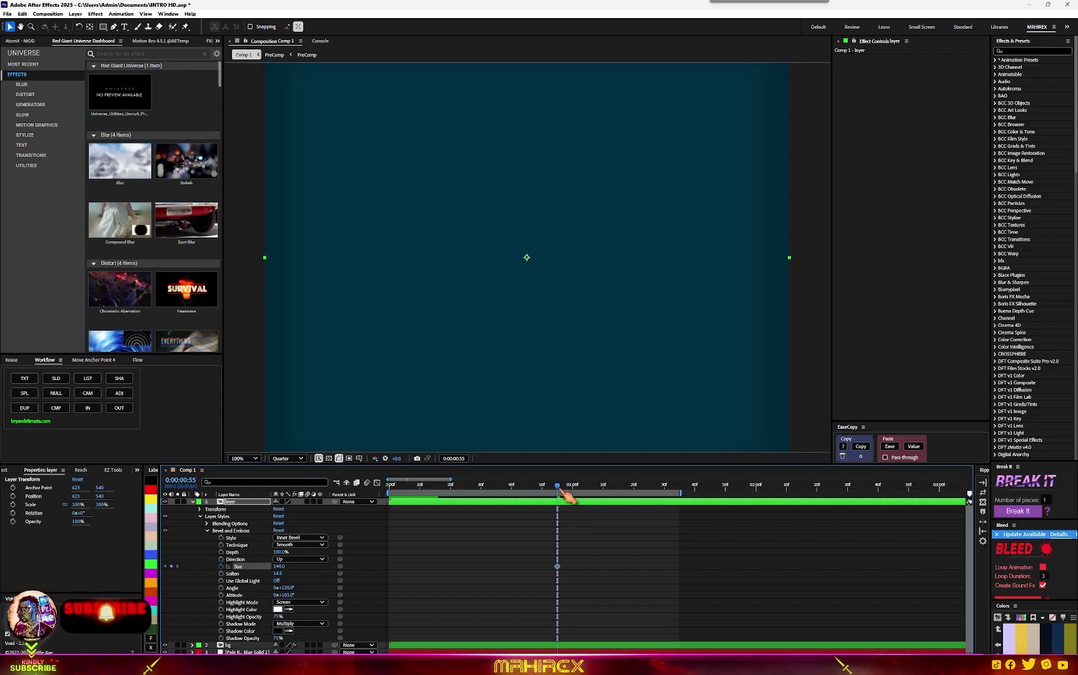
drag(566, 493, 675, 494)
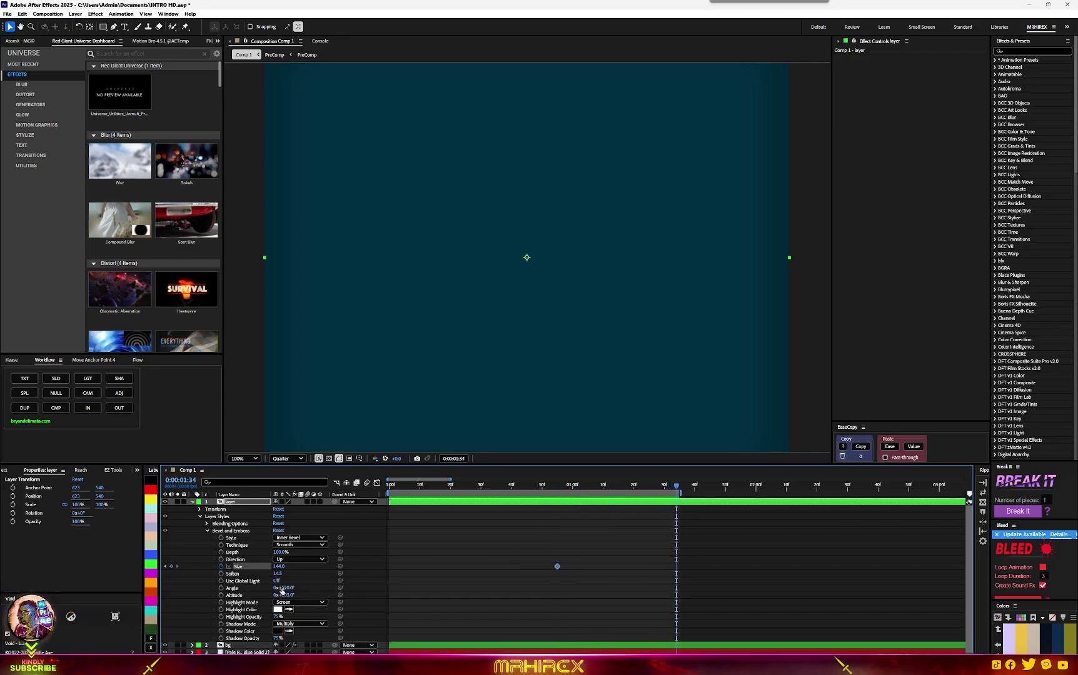
drag(281, 568, 179, 581)
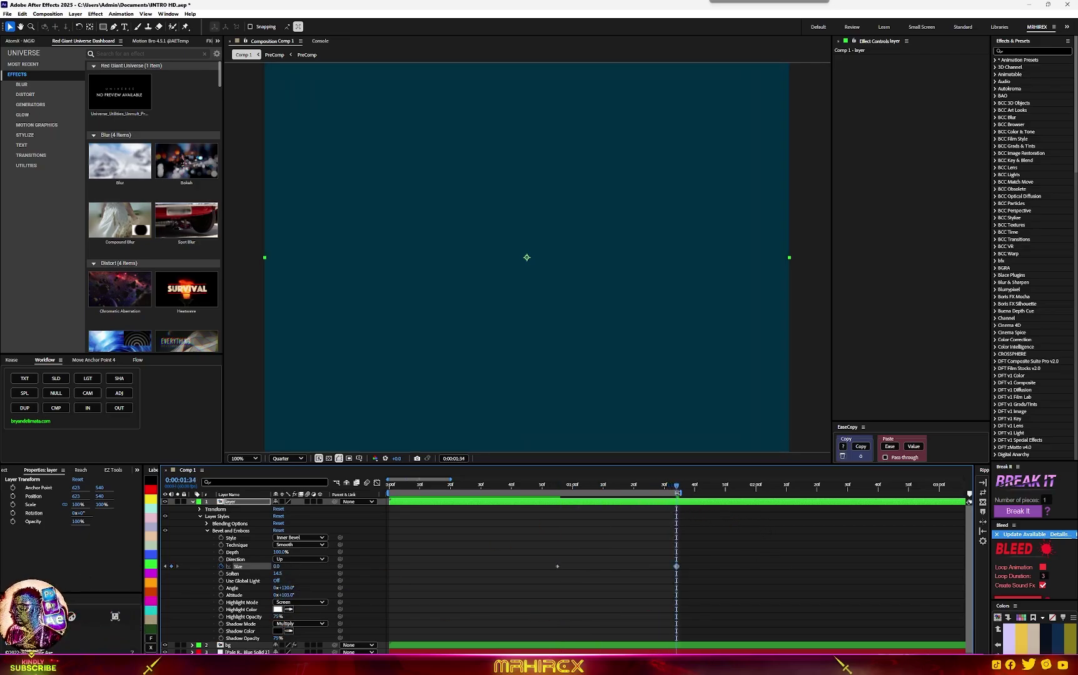
Preview the bevel size animation from the first frame with the whole composition in view
drag(676, 485, 162, 499)
scroll(544, 383, down, 1)
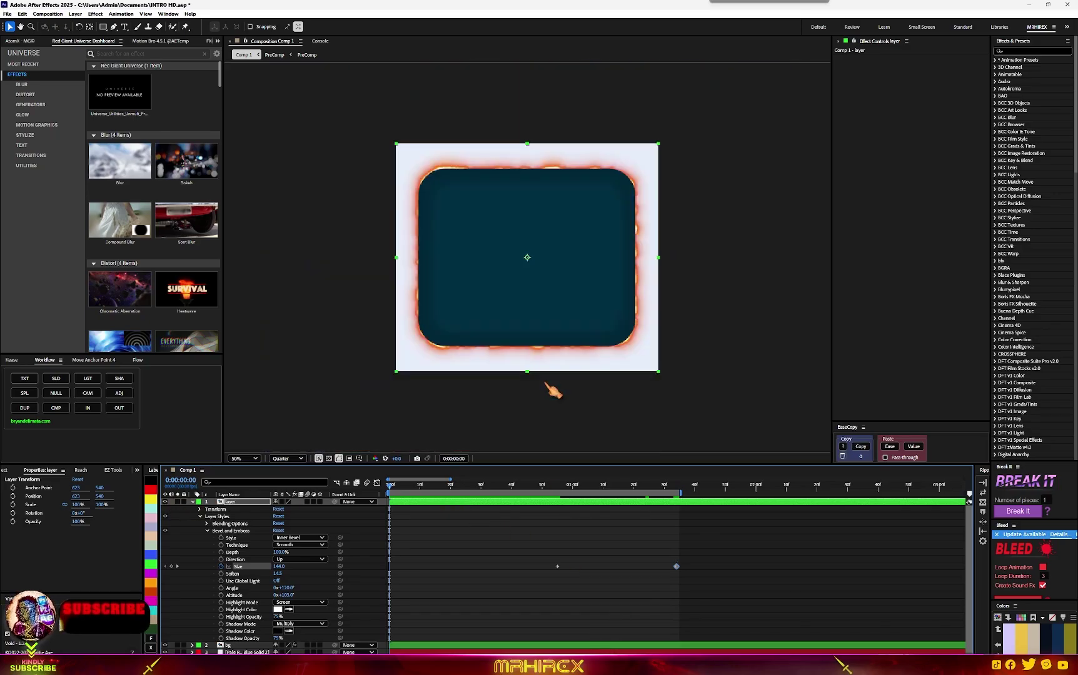
key(space)
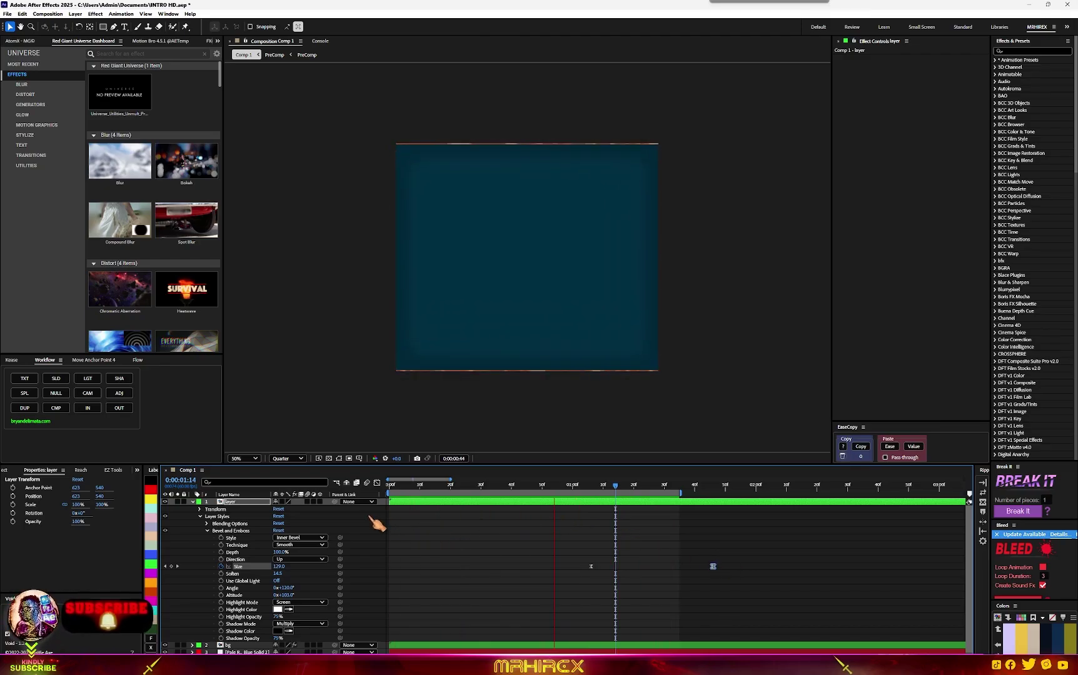
key(space)
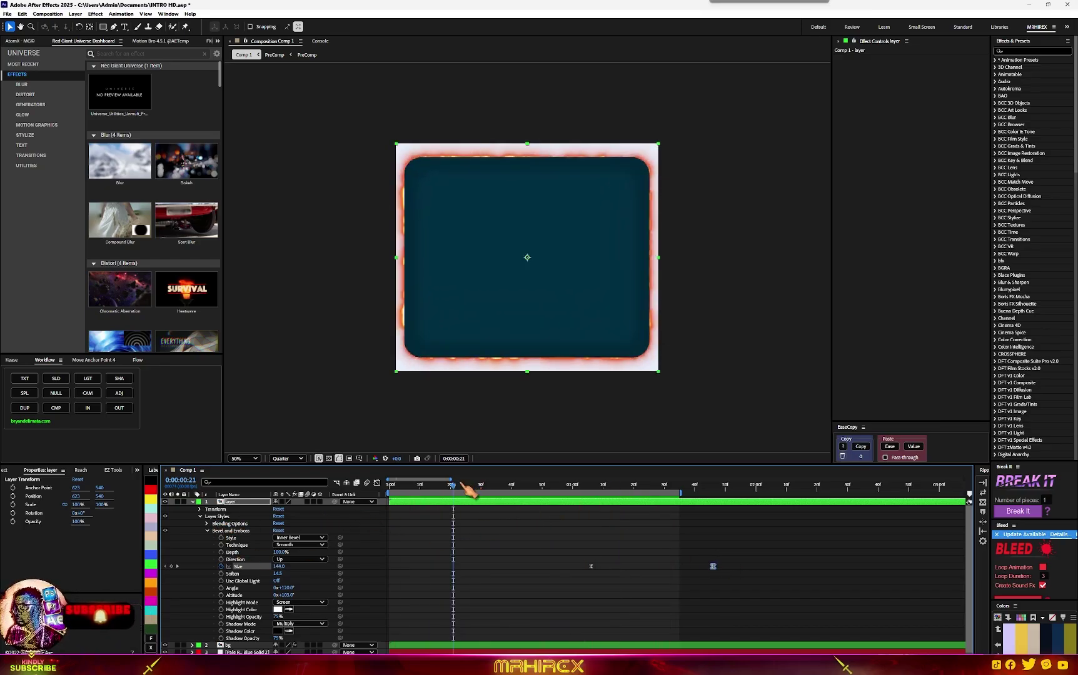
key(space)
key(space)
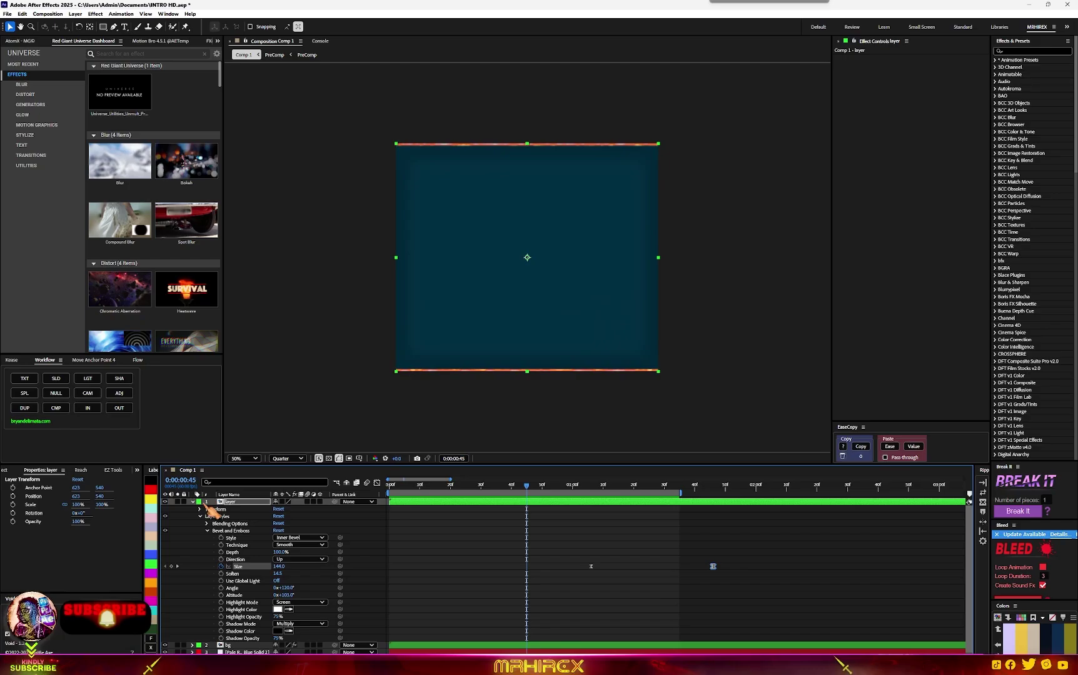
Precompose the "layer" and "bg" layers together and rename the new precomp "final"
click(192, 502)
click(232, 509)
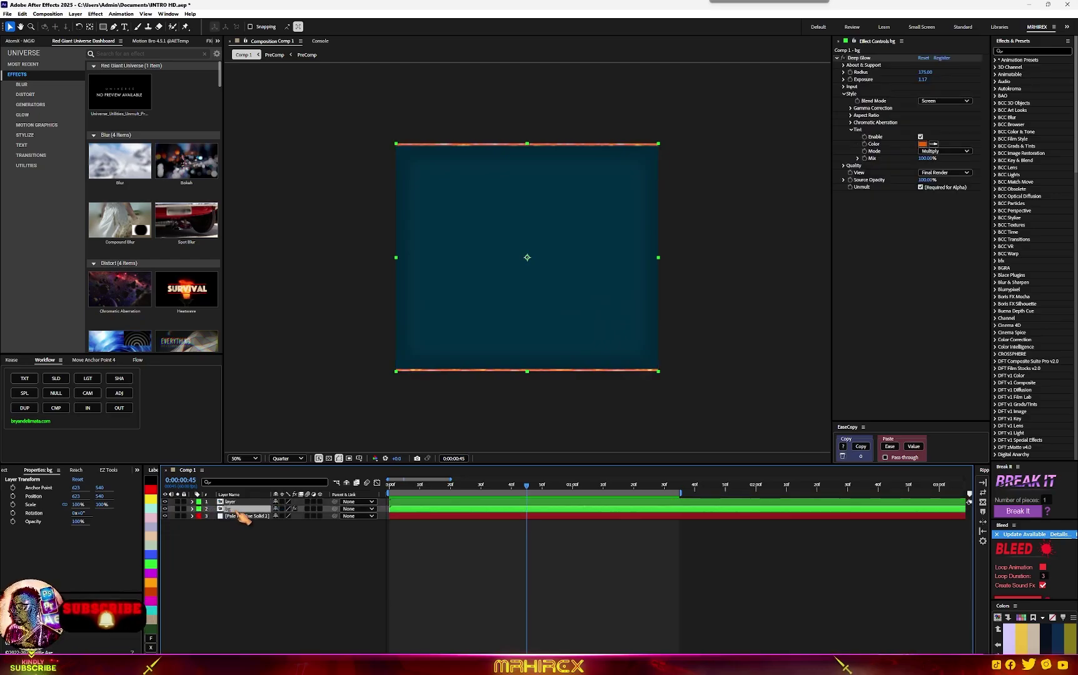
shift+click(241, 502)
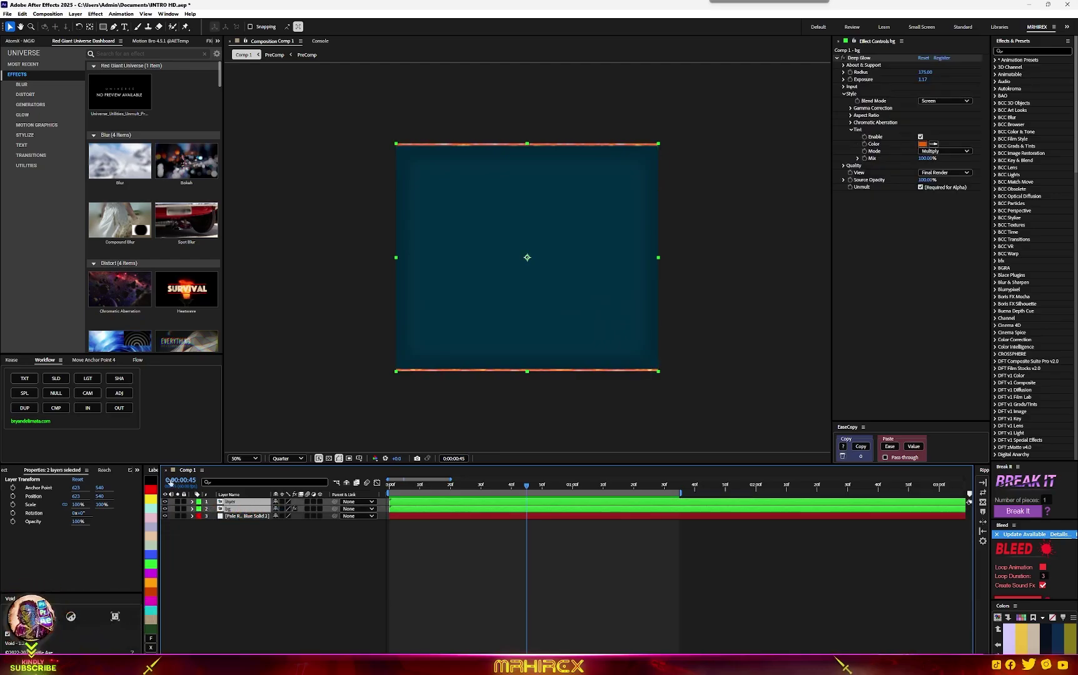
click(55, 408)
right_click(235, 503)
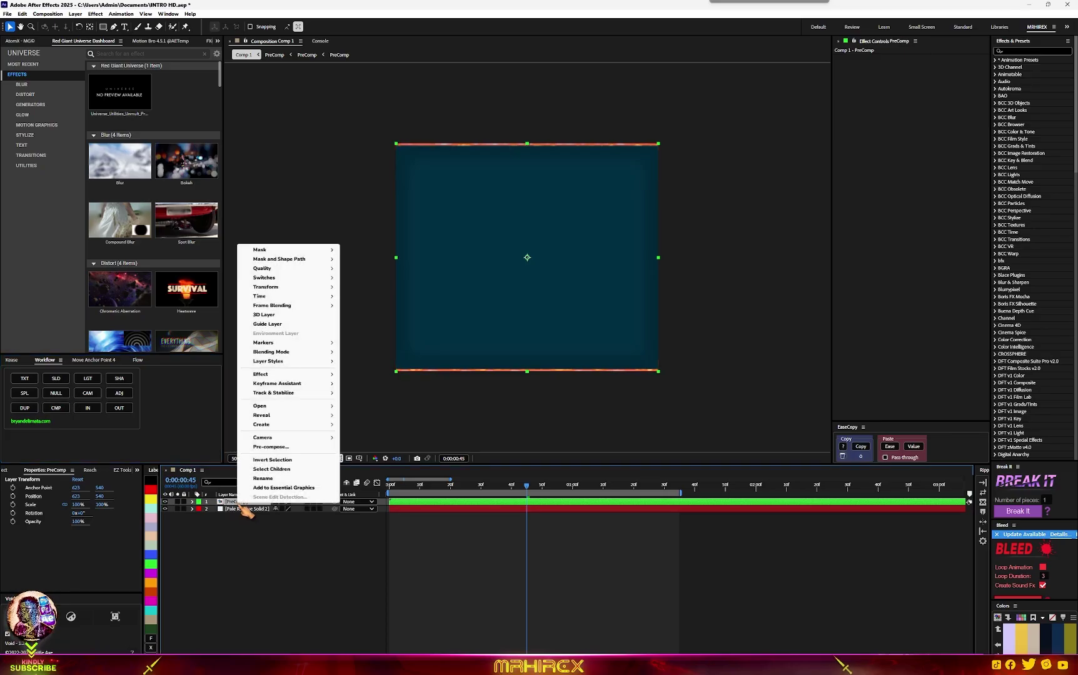
click(254, 478)
text(fi)
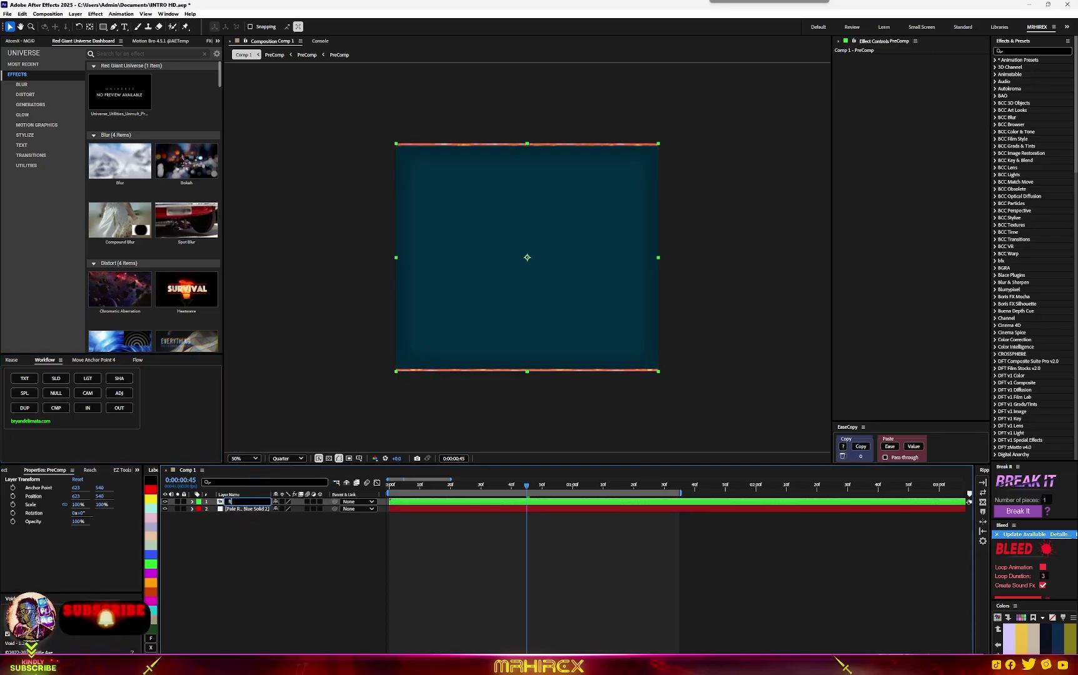
text(nal)
click(512, 550)
Move to 0:00:00:40 and set the composition preview resolution to Full
drag(527, 485, 514, 484)
click(283, 458)
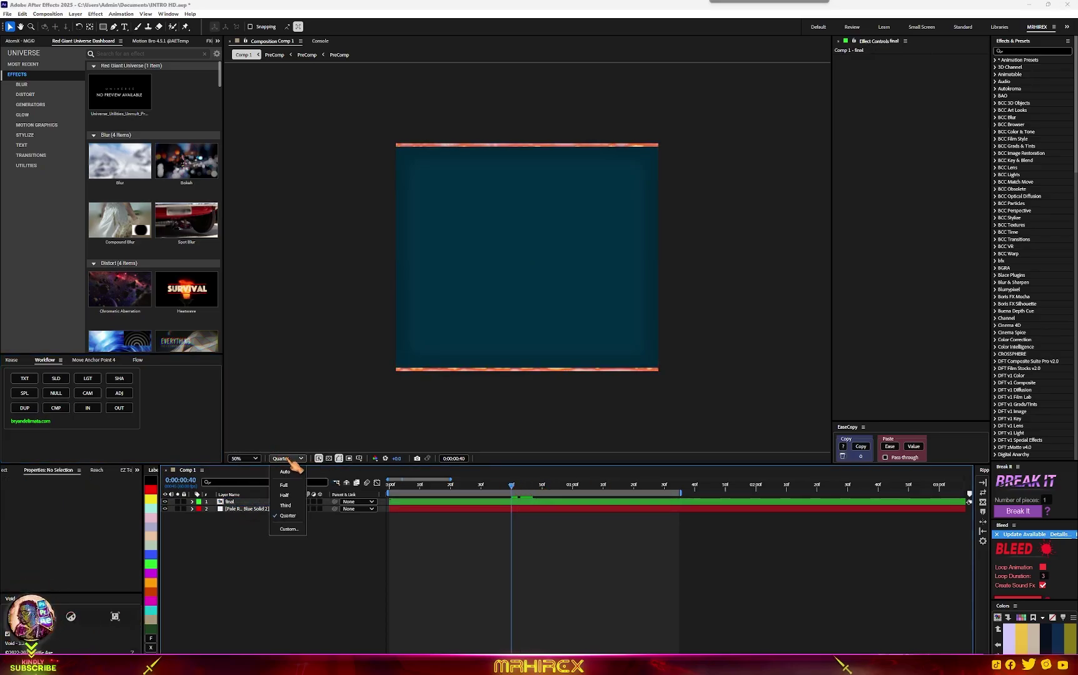
click(284, 483)
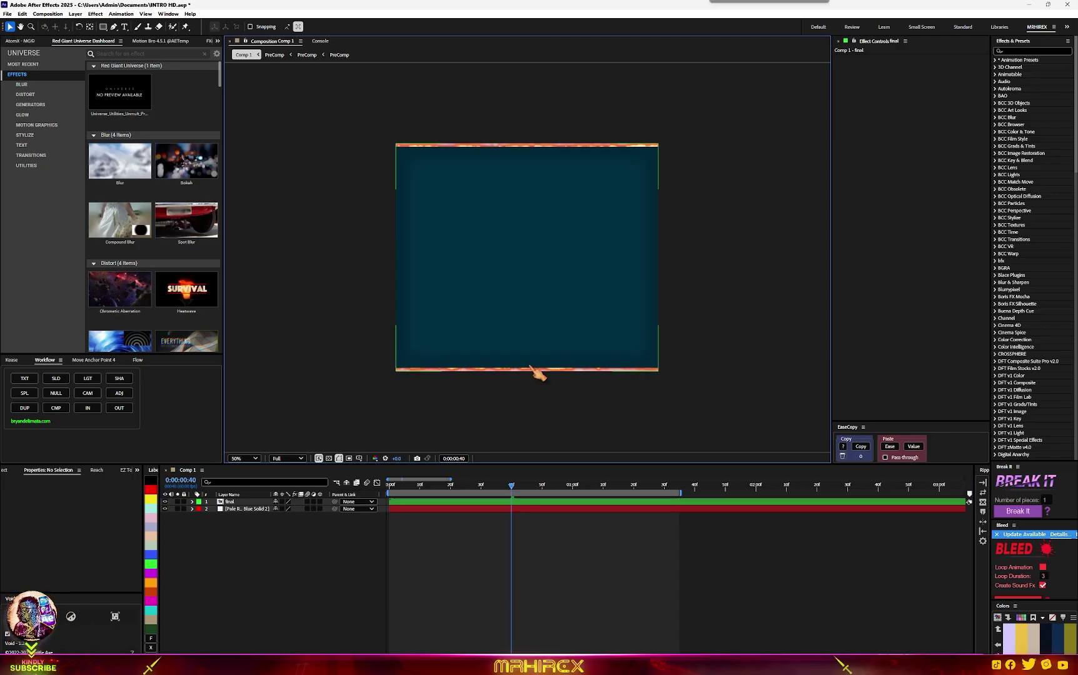
Apply the BCC Rays Ring OBSOLETE effect to the "final" layer
click(516, 504)
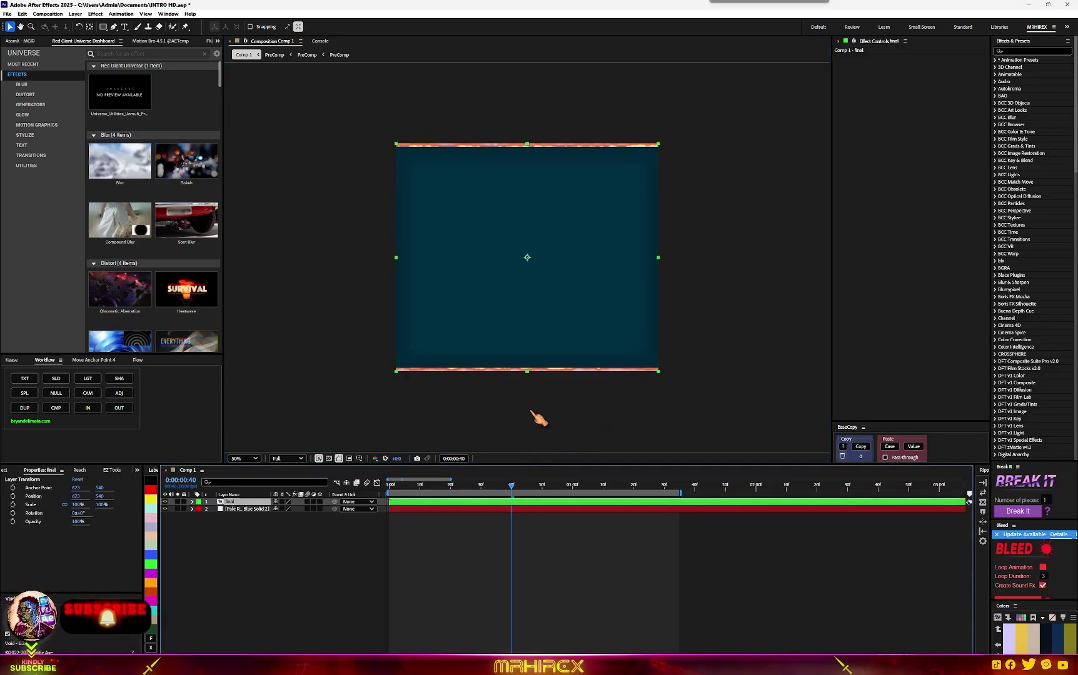
key(ctrl+space)
text(rays)
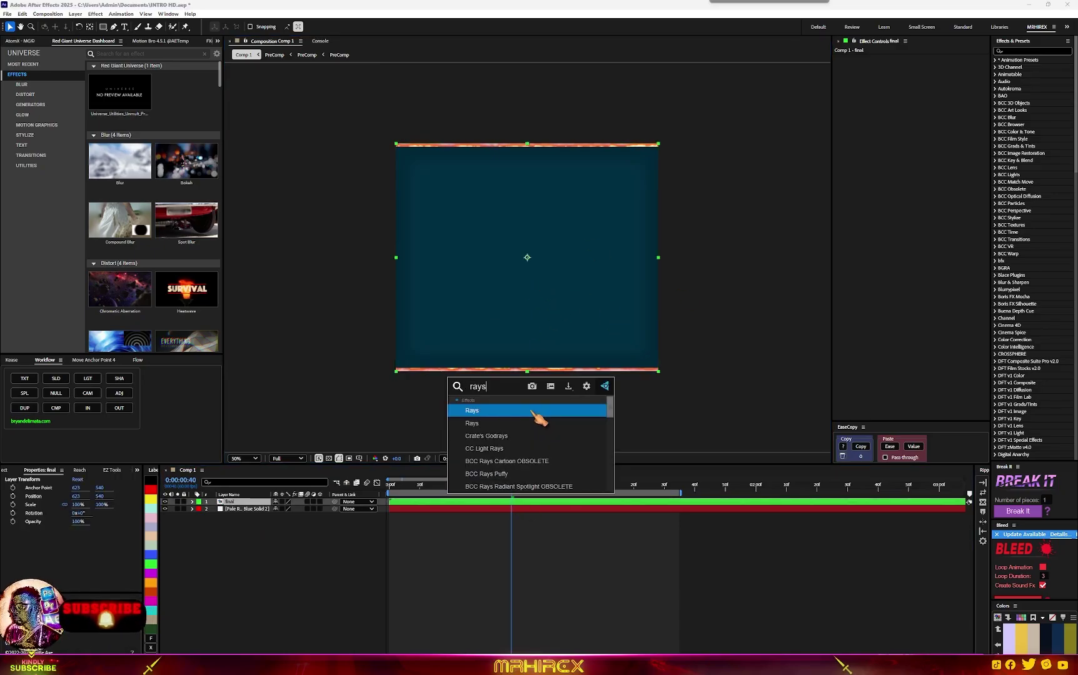
scroll(533, 468, down, 3)
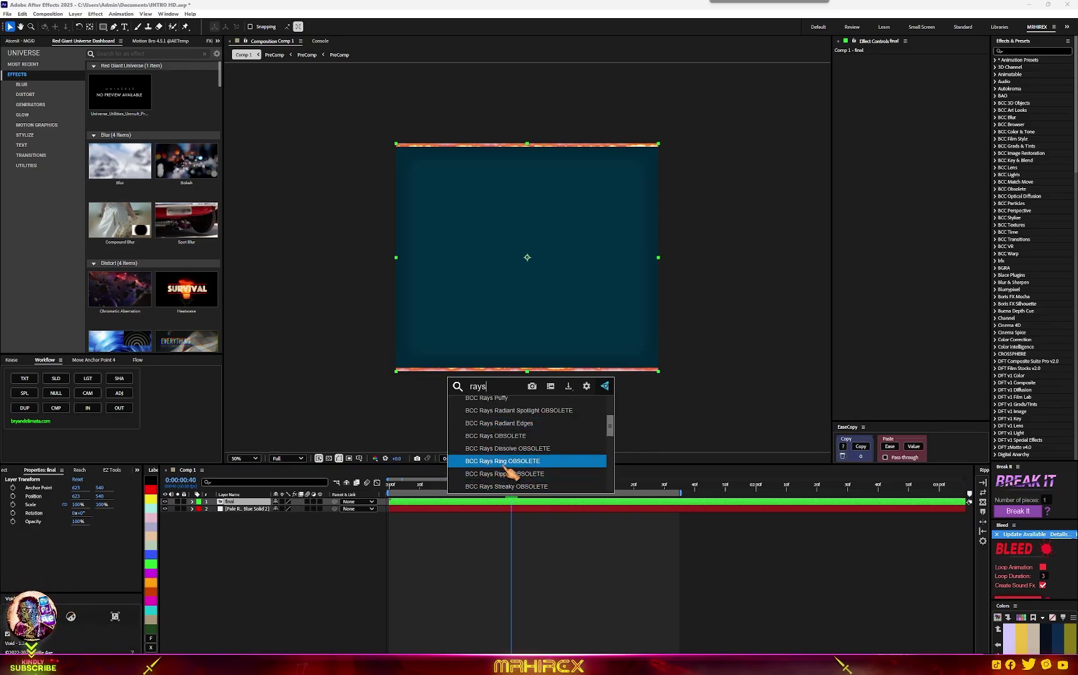
click(536, 465)
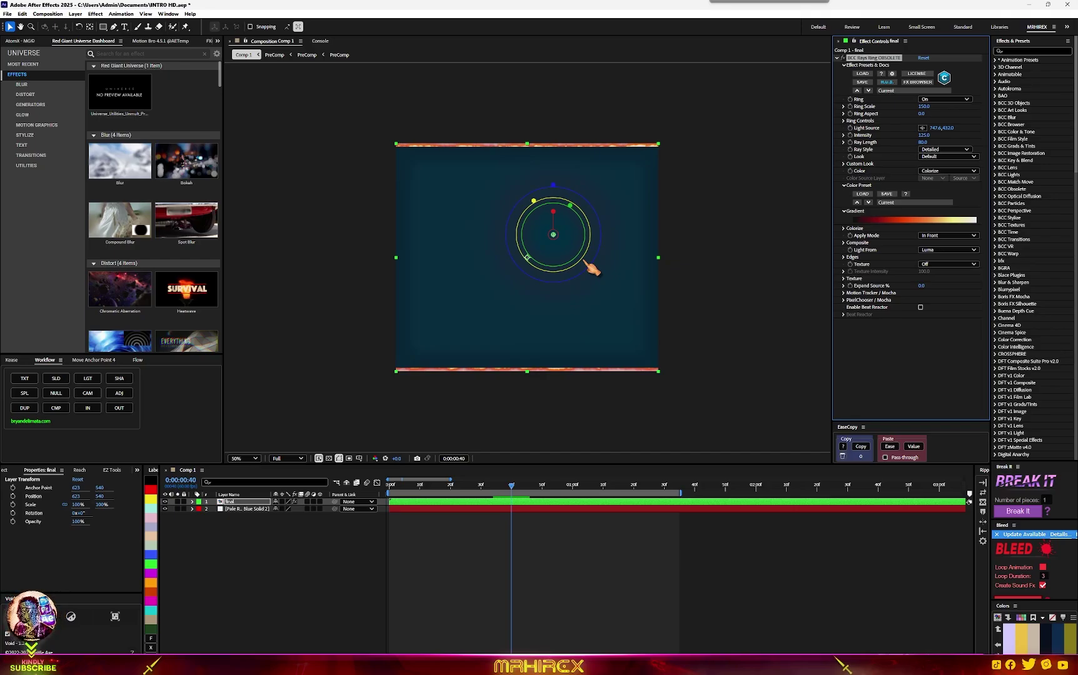
Place the rays' light source just outside the composition's lower-right corner, and set Intensity to 496 and Ray Length to 74
drag(553, 234, 508, 168)
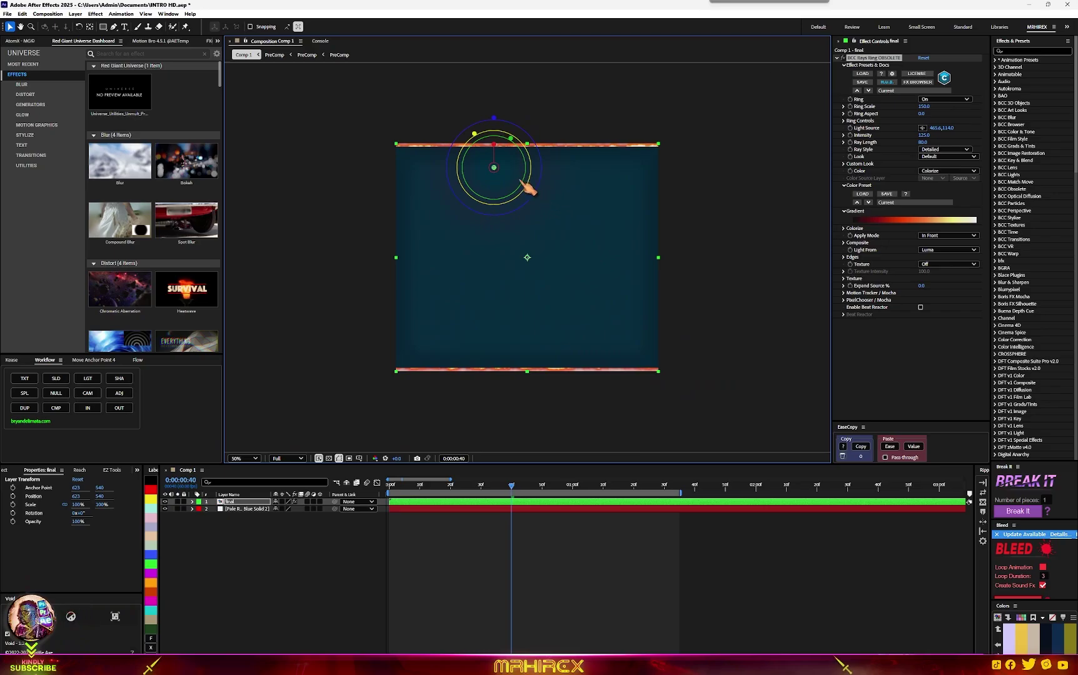
drag(495, 168, 654, 365)
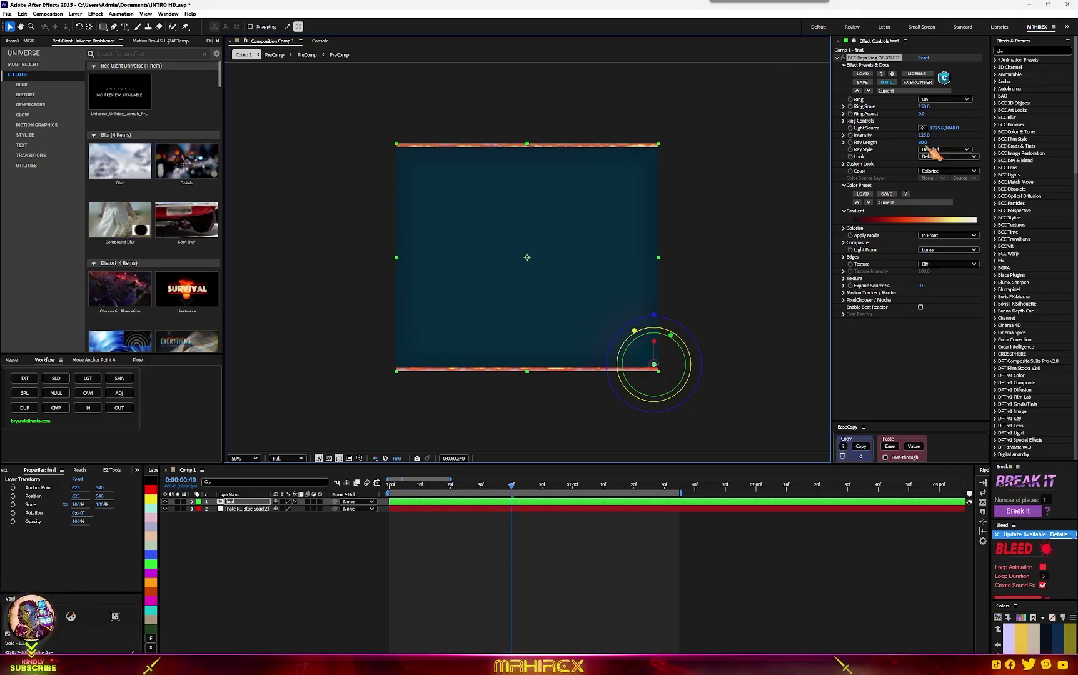
drag(919, 139, 1072, 134)
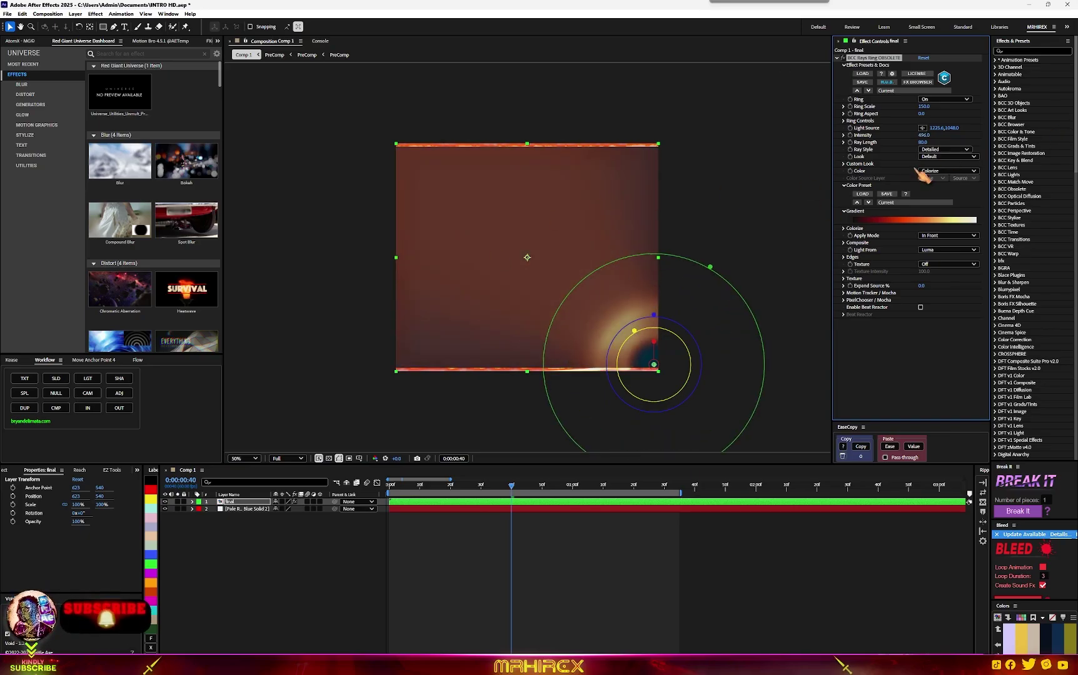
mouse_move(919, 142)
mouse_down()
mouse_move(896, 145)
mouse_move(917, 143)
mouse_up()
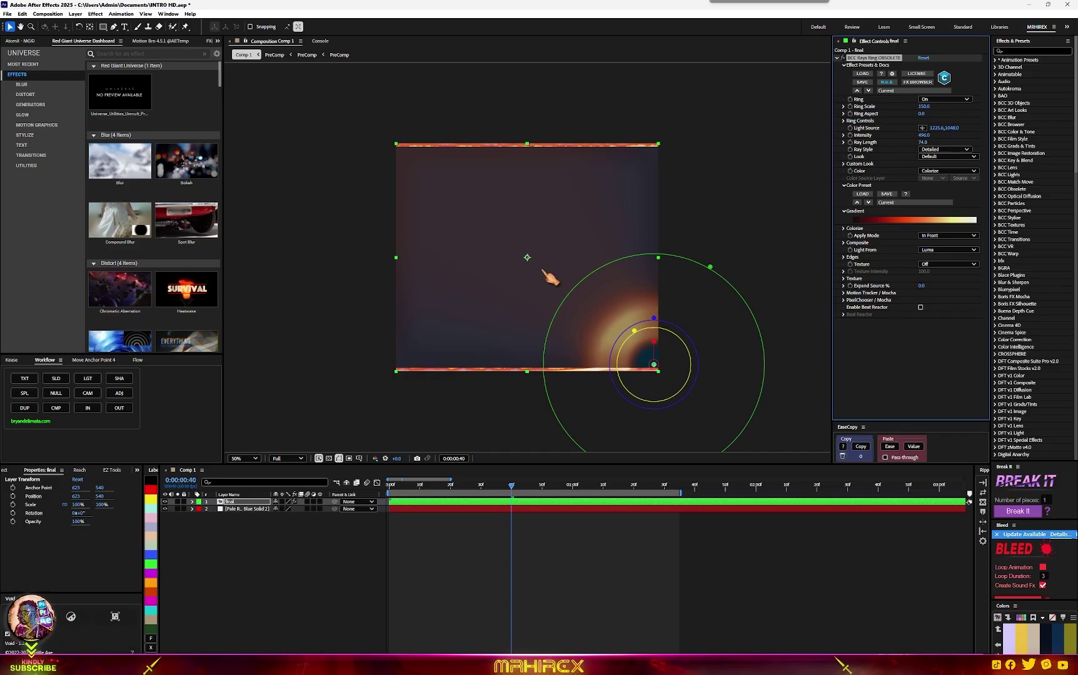
key(comma)
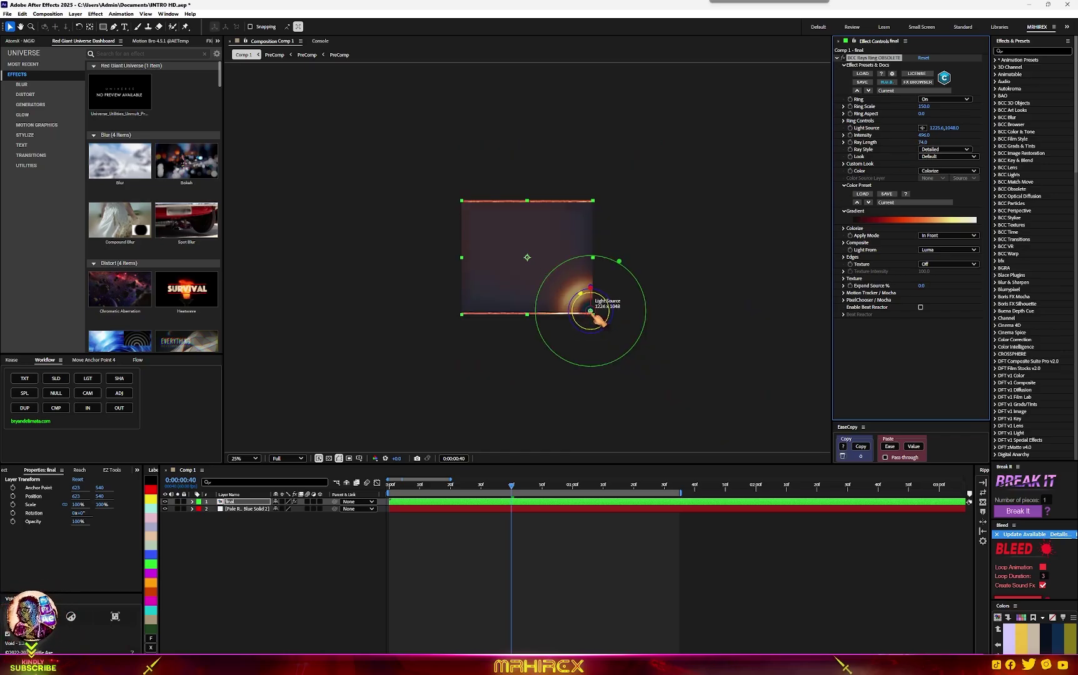
drag(594, 316, 605, 326)
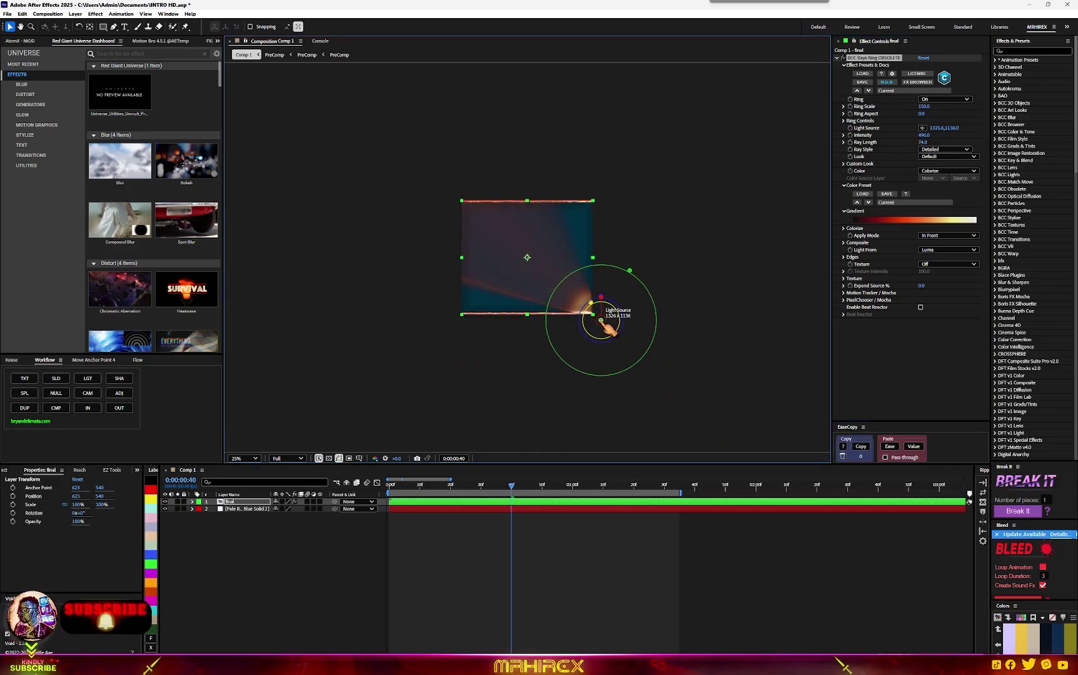
Set the rays' Texture to Strings with a Texture Intensity of about 483, and save the project
click(937, 264)
click(941, 283)
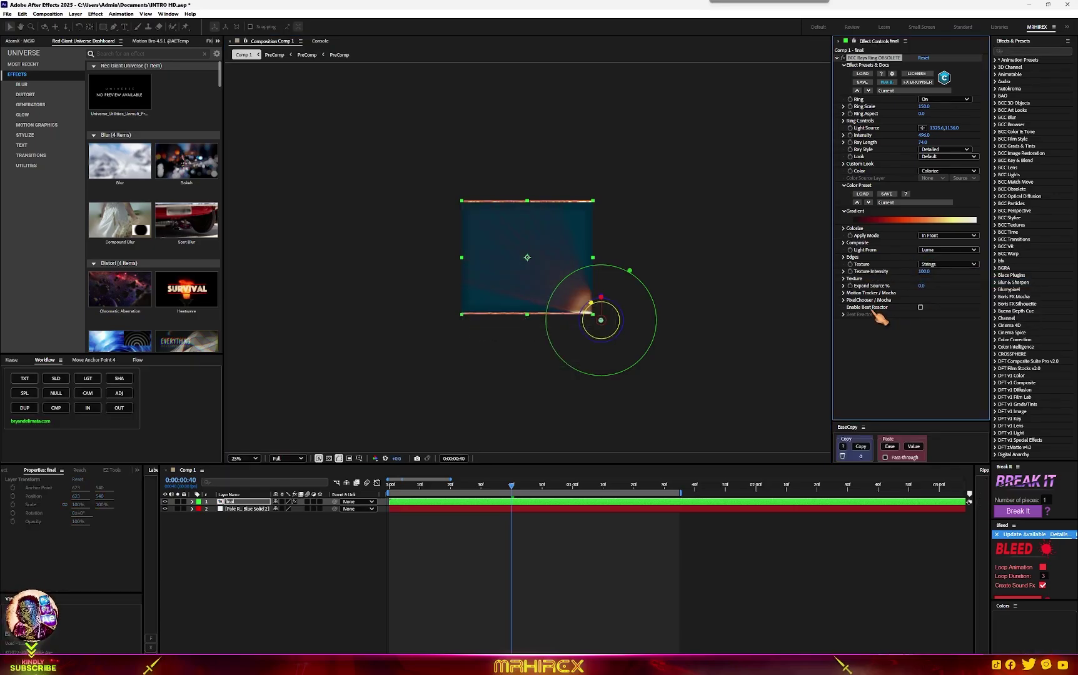
click(843, 271)
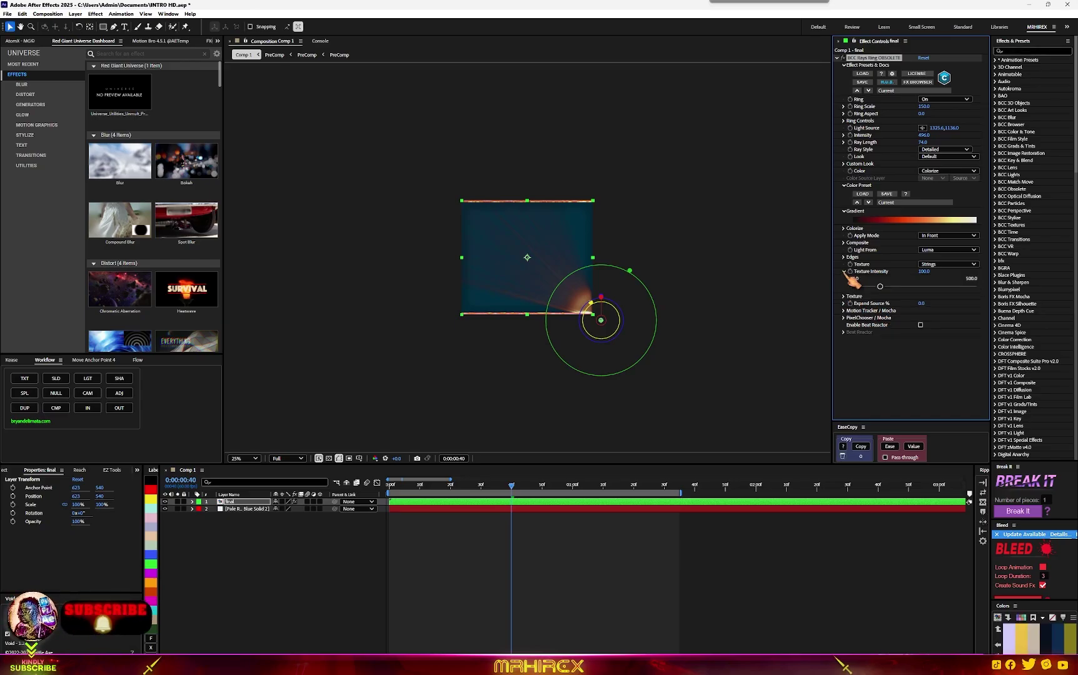
click(844, 271)
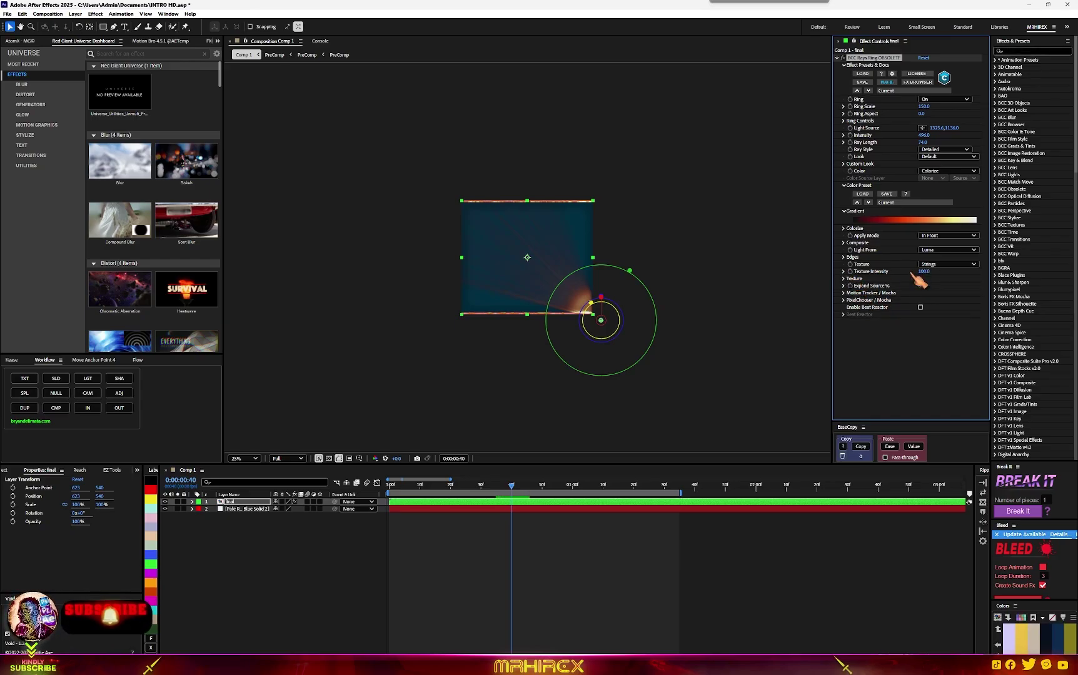
click(843, 272)
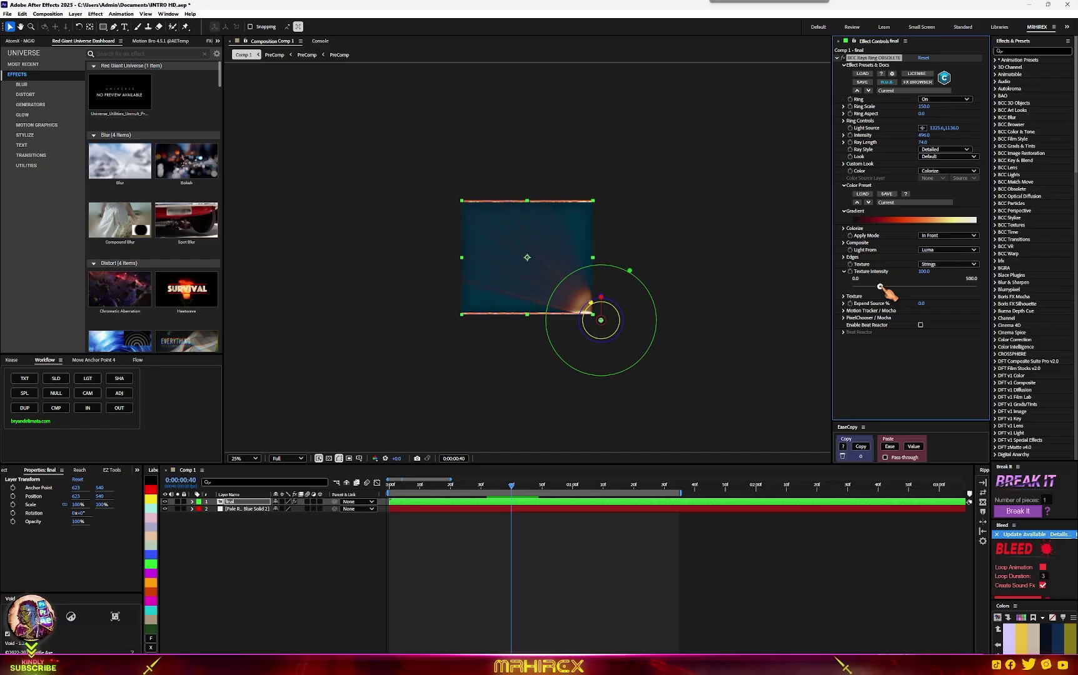
drag(881, 286, 975, 289)
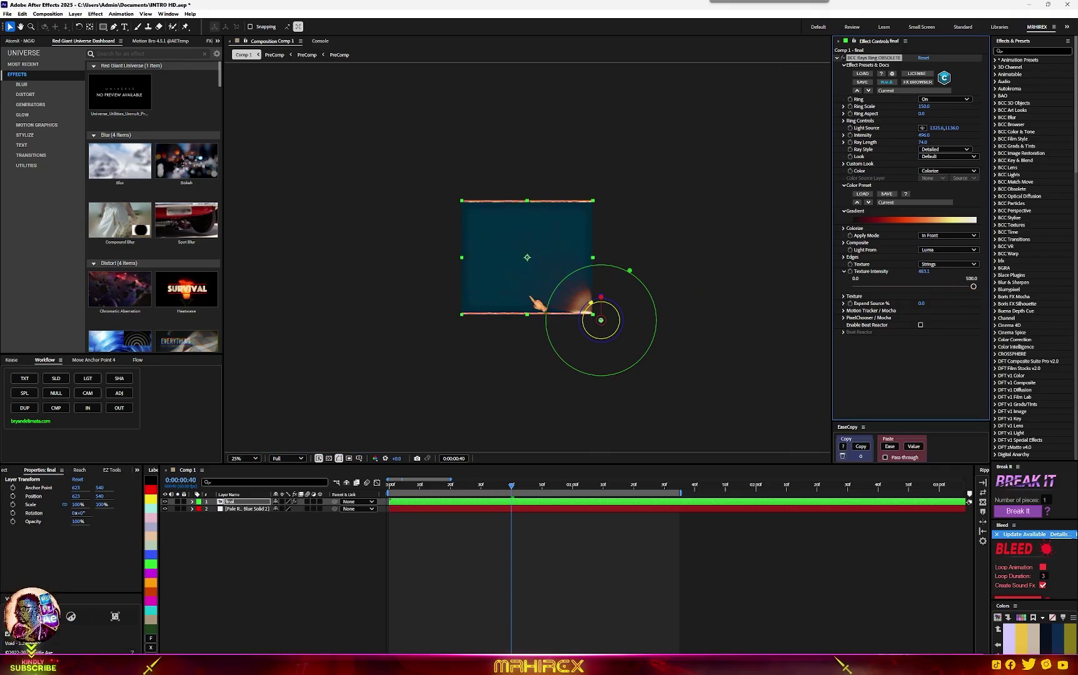
scroll(531, 296, up, 4)
scroll(578, 307, down, 2)
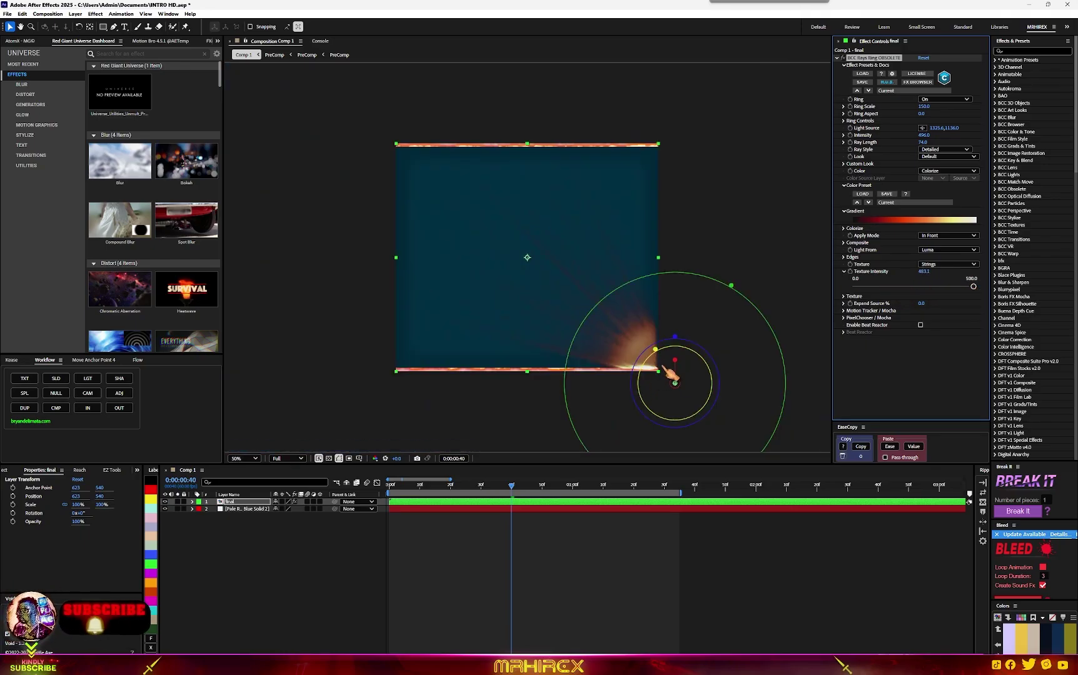
key(ctrl+s)
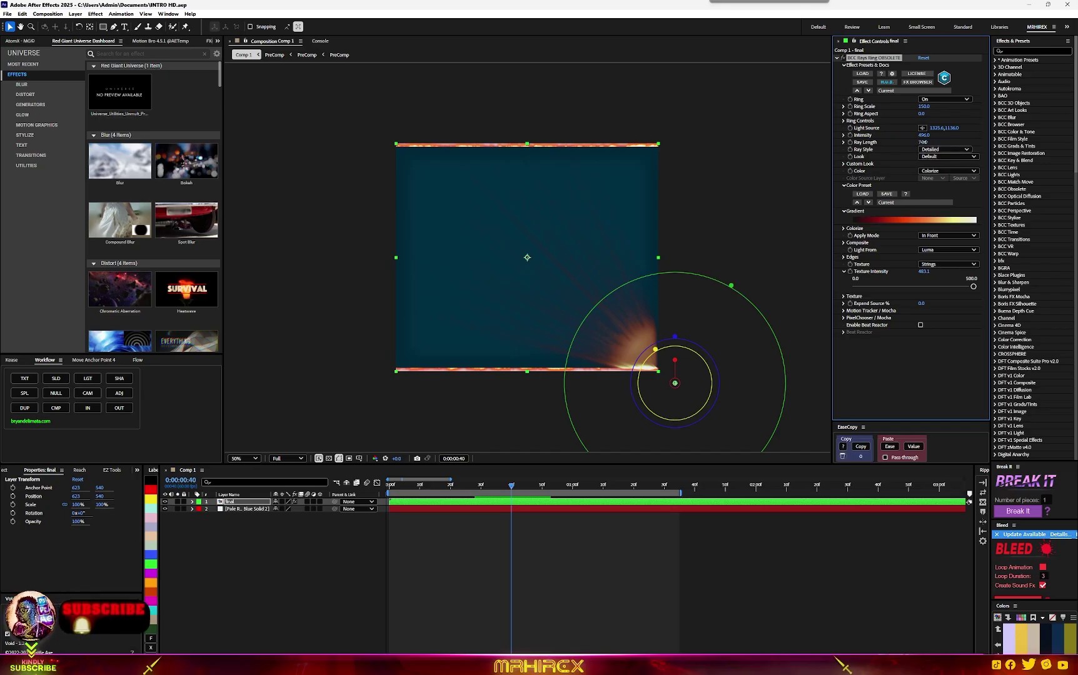
Set Ray Length to 131, Ring Scale to 126, Ring Aspect to 29 and the texture's Stringiness to 79
drag(914, 143, 953, 140)
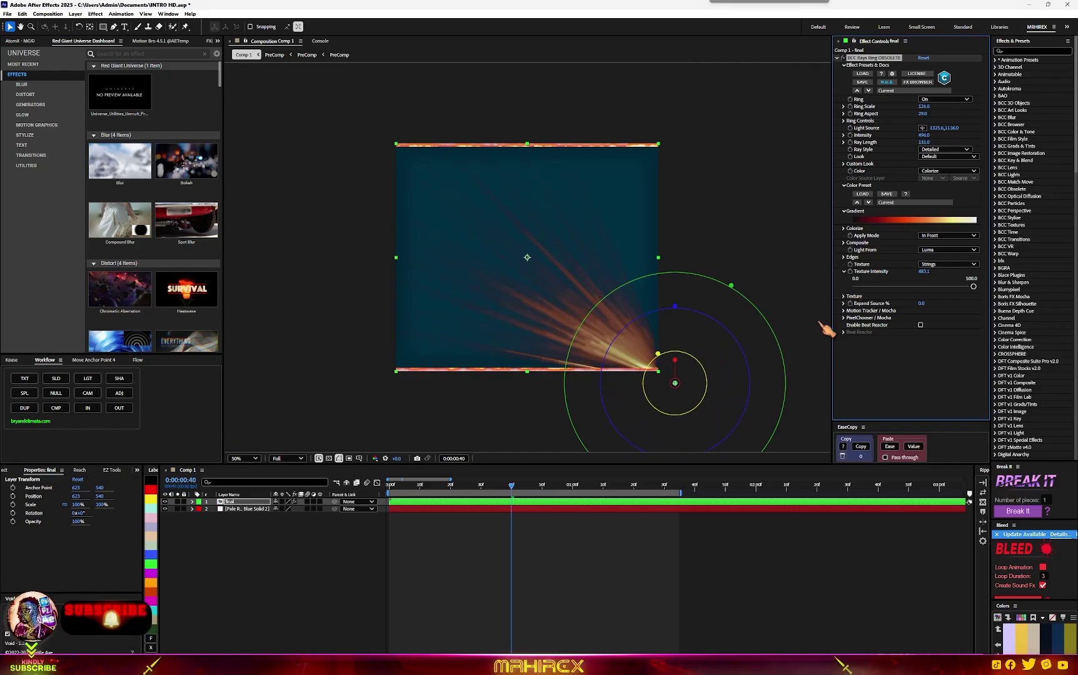
click(844, 296)
drag(929, 302, 933, 302)
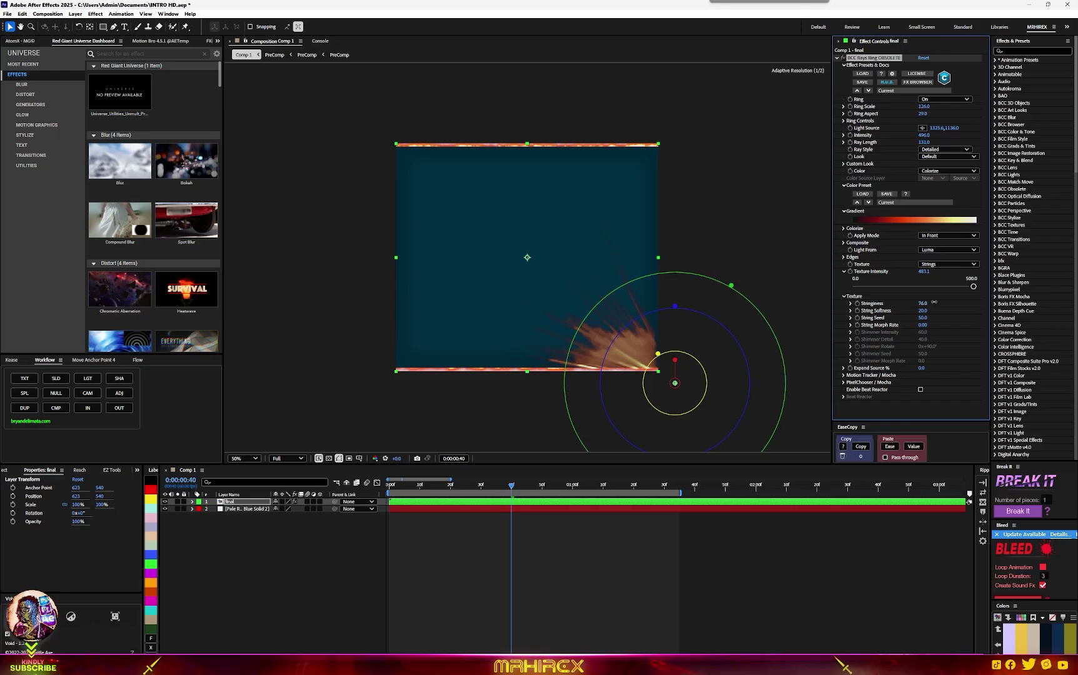
Try the greens color preset on the rays, and replace it with the blue gradient preset
click(905, 204)
click(930, 257)
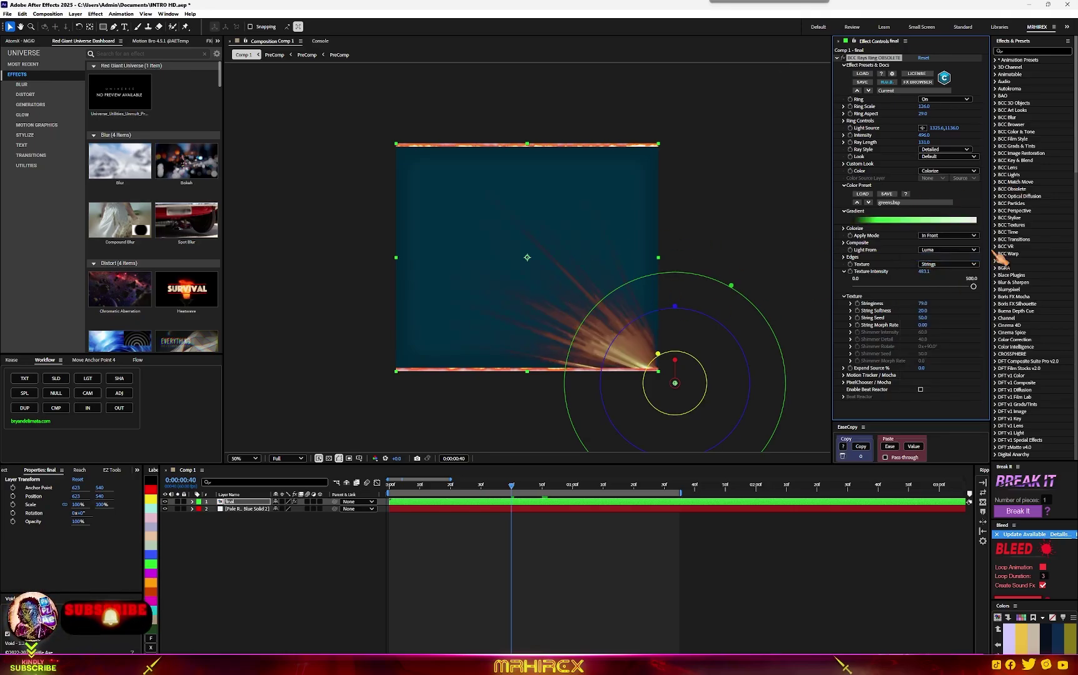
click(912, 205)
click(946, 229)
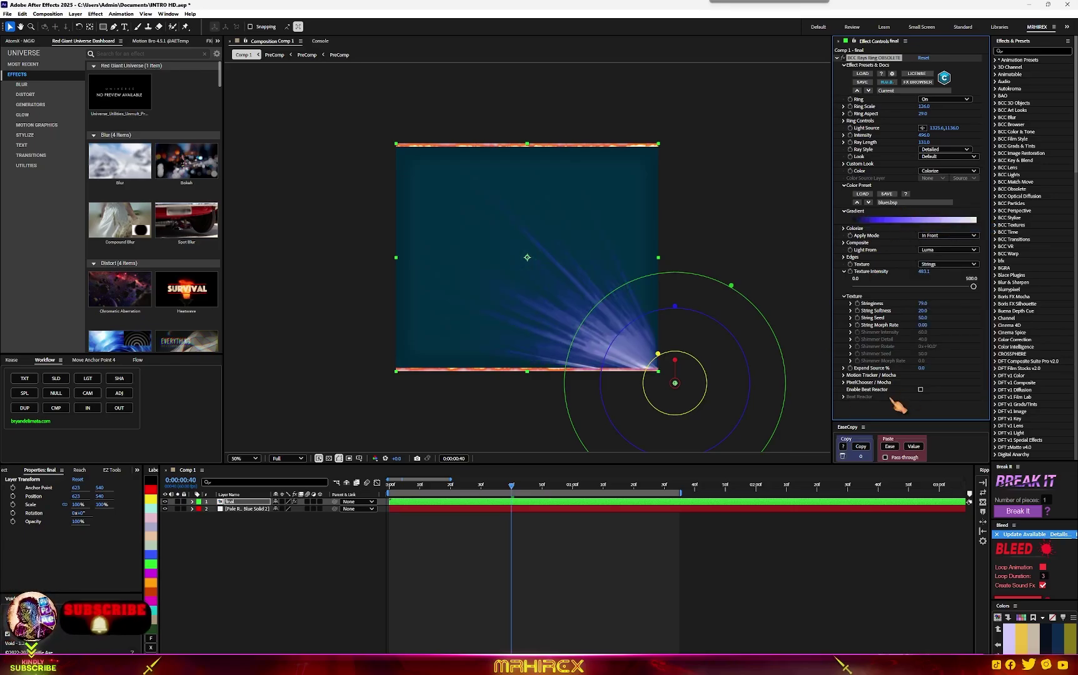
Place the rays' light source just above the middle of the composition's upper edge, and set Ring Aspect to 22 and Ring Scale to 124
drag(678, 383, 547, 152)
drag(539, 147, 531, 132)
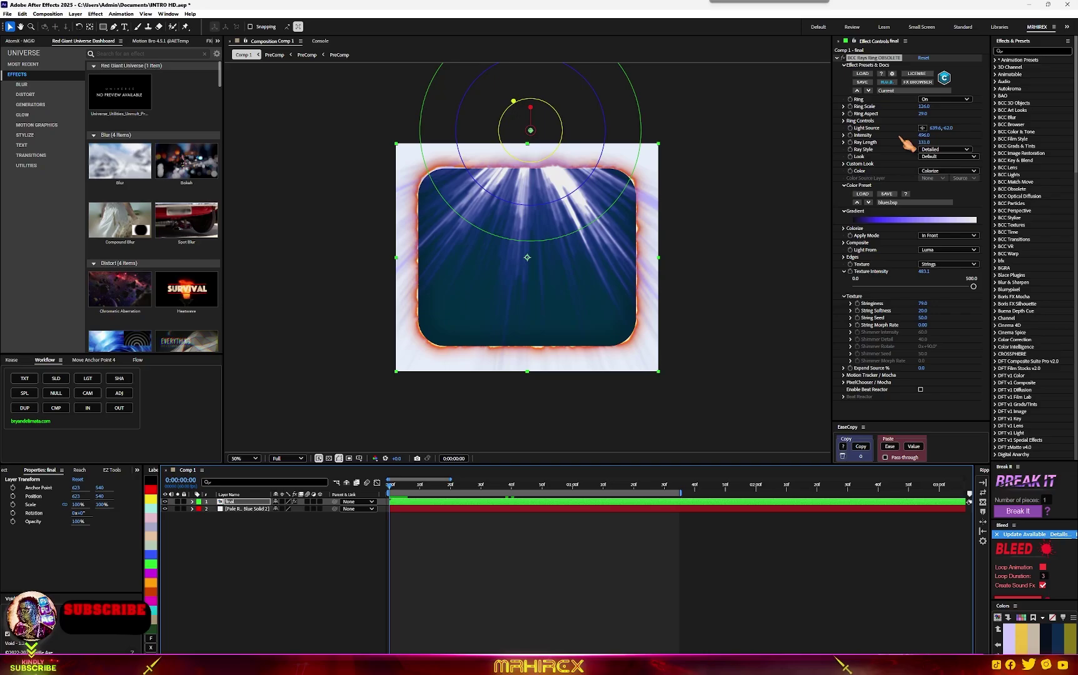
drag(923, 114, 946, 114)
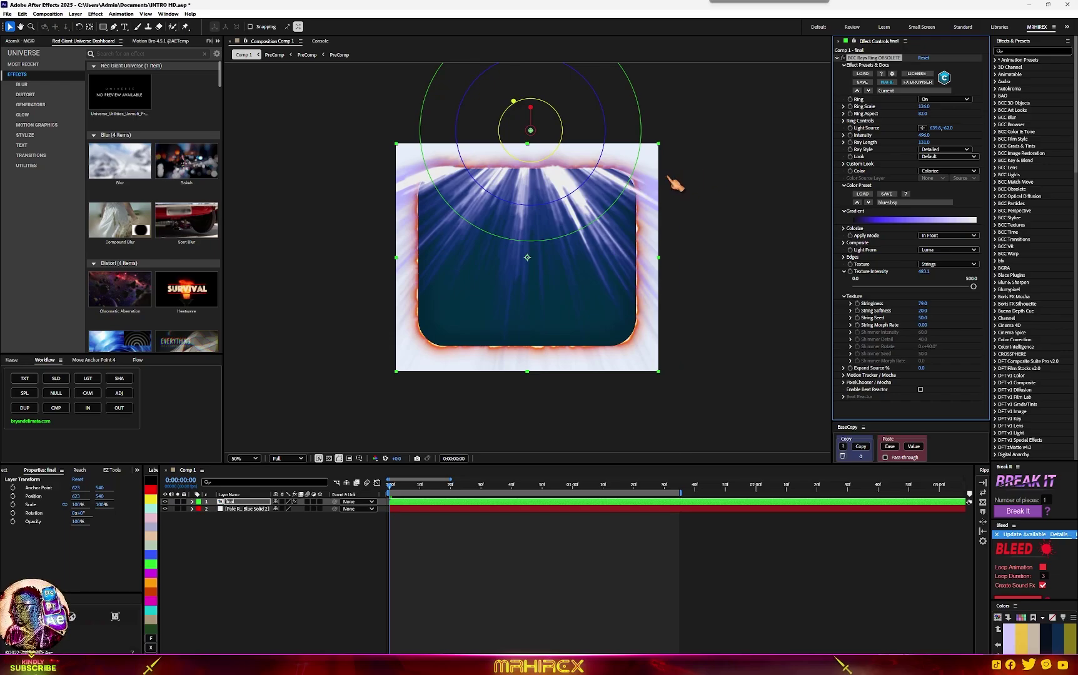
drag(911, 116, 895, 118)
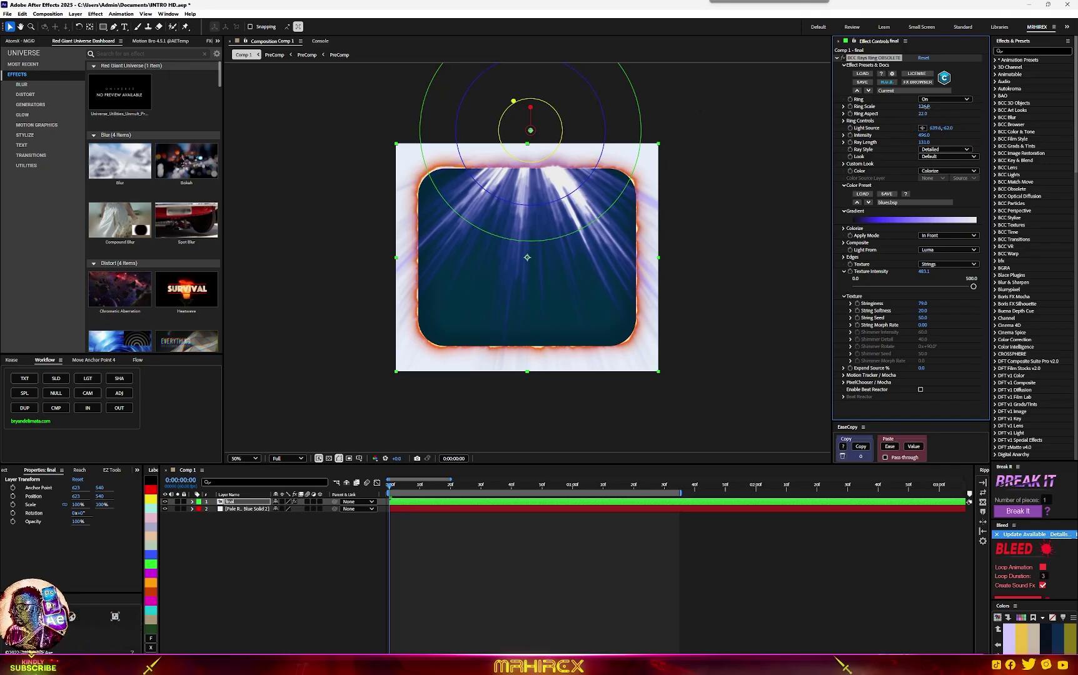
mouse_move(927, 106)
mouse_down()
mouse_move(939, 105)
mouse_move(925, 106)
mouse_up()
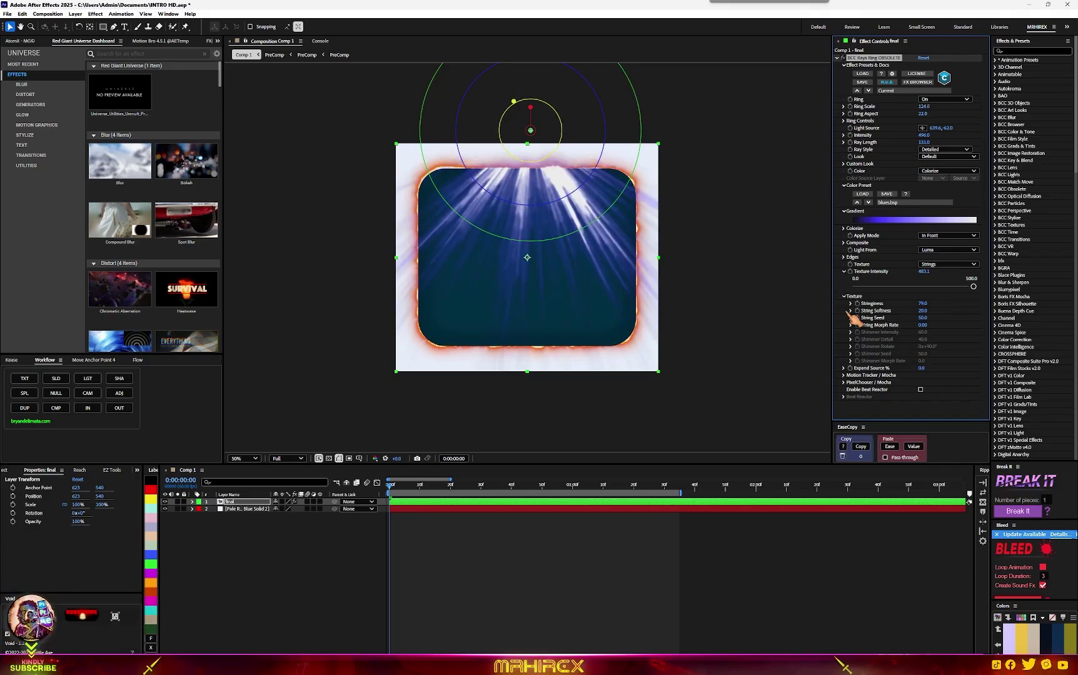
Set the ray texture's Stringiness to 127, String Seed to 79, String Morph Rate to 4.30 and String Softness to 285
mouse_move(925, 305)
mouse_down()
mouse_move(955, 301)
mouse_move(934, 319)
mouse_up()
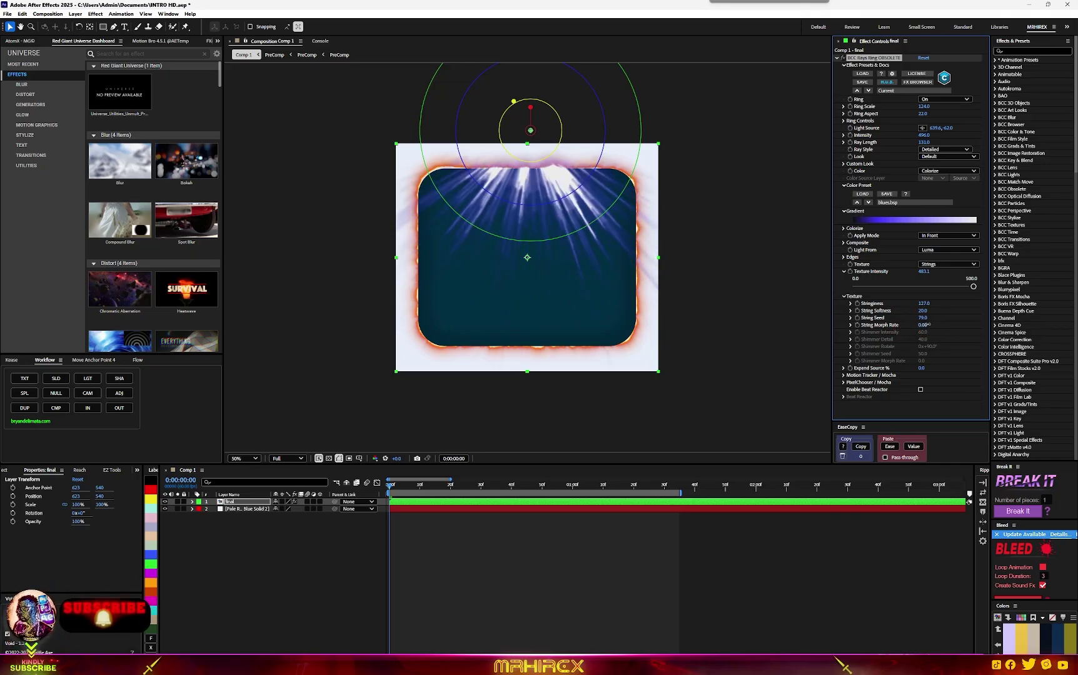
drag(929, 324, 944, 325)
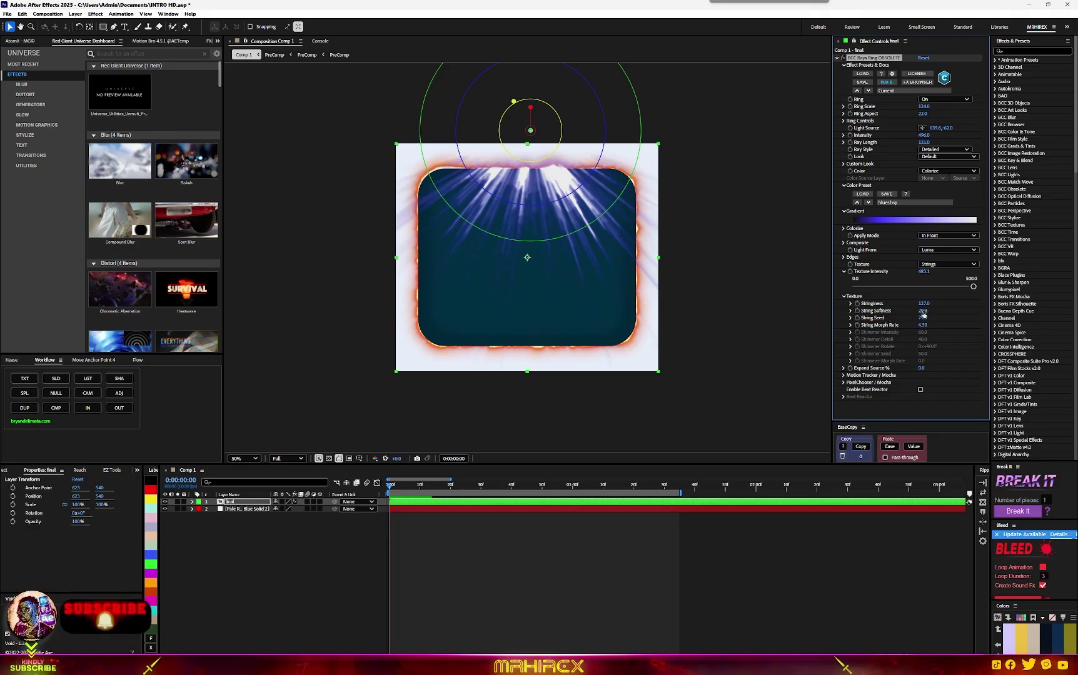
drag(931, 311, 954, 311)
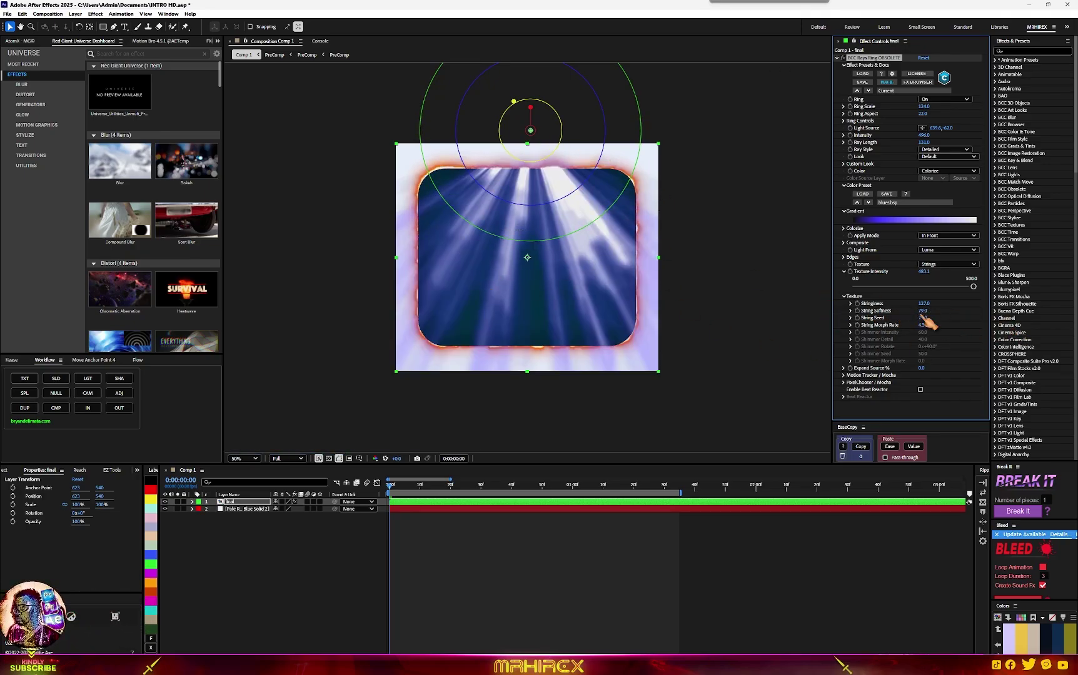
drag(968, 312, 1052, 313)
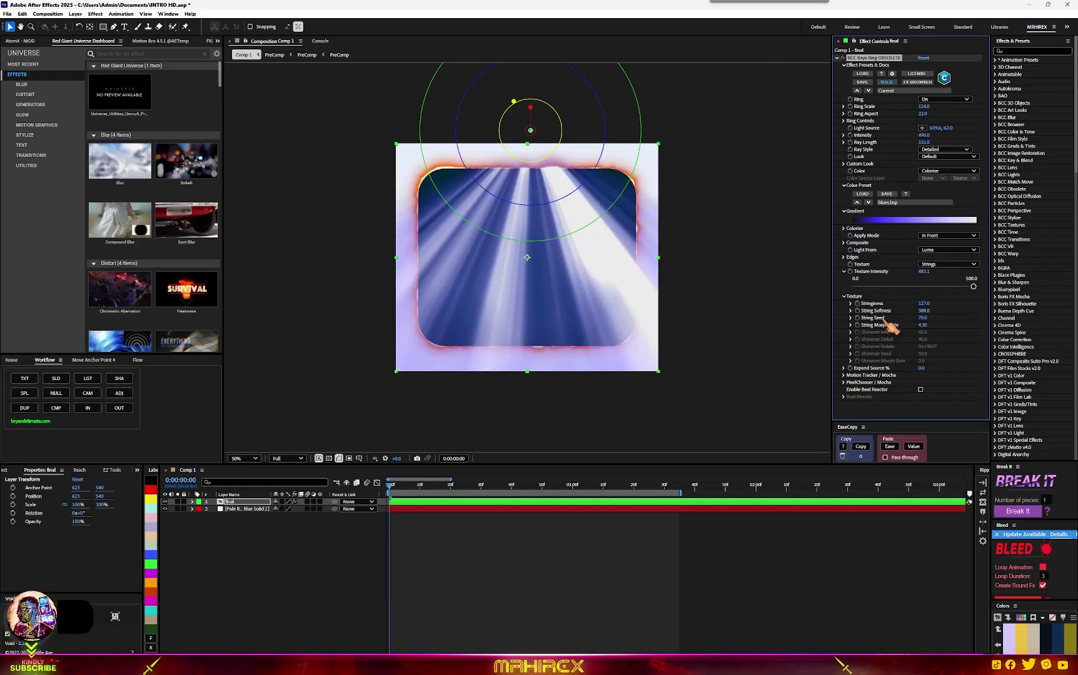
drag(910, 313, 891, 316)
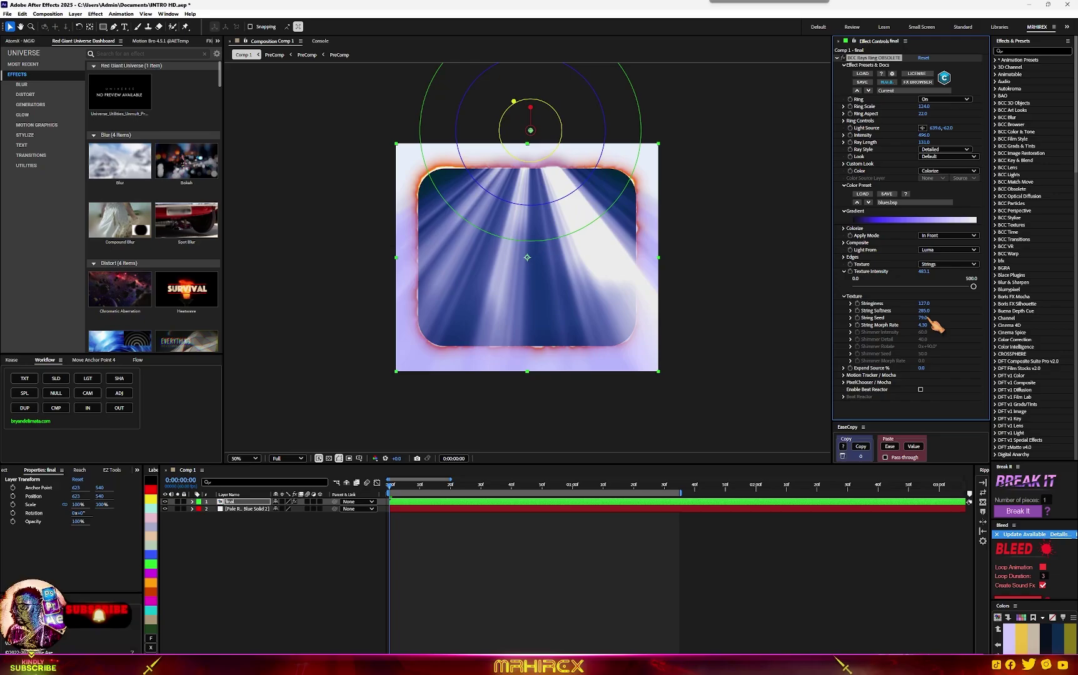
Try the composition preview at quarter resolution and return it to full
click(289, 458)
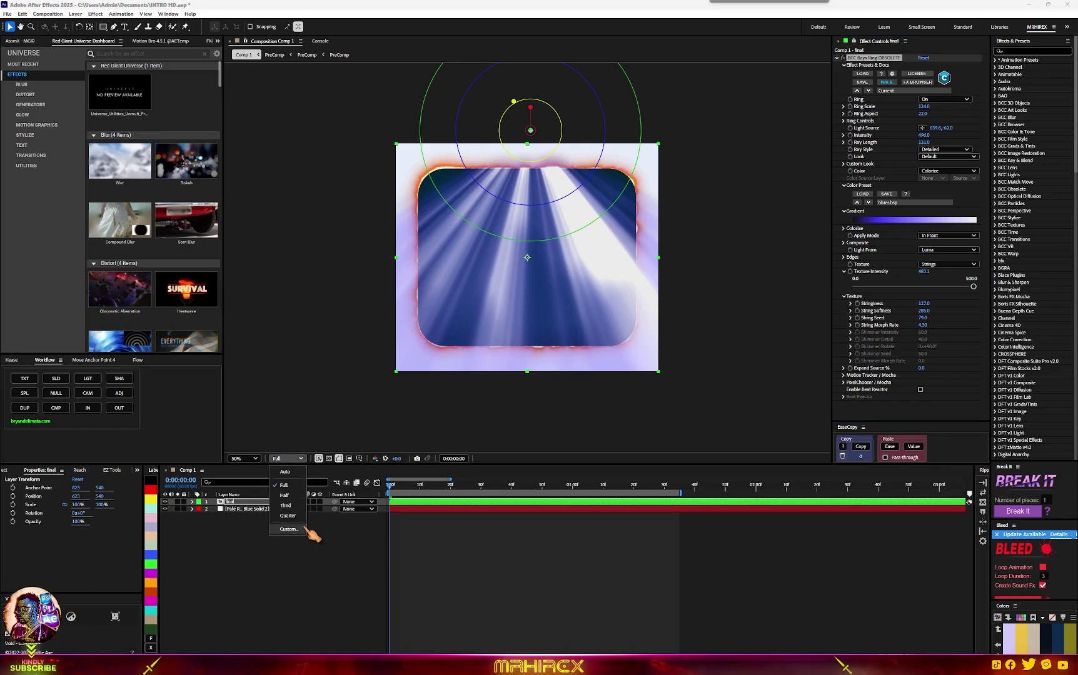
click(289, 516)
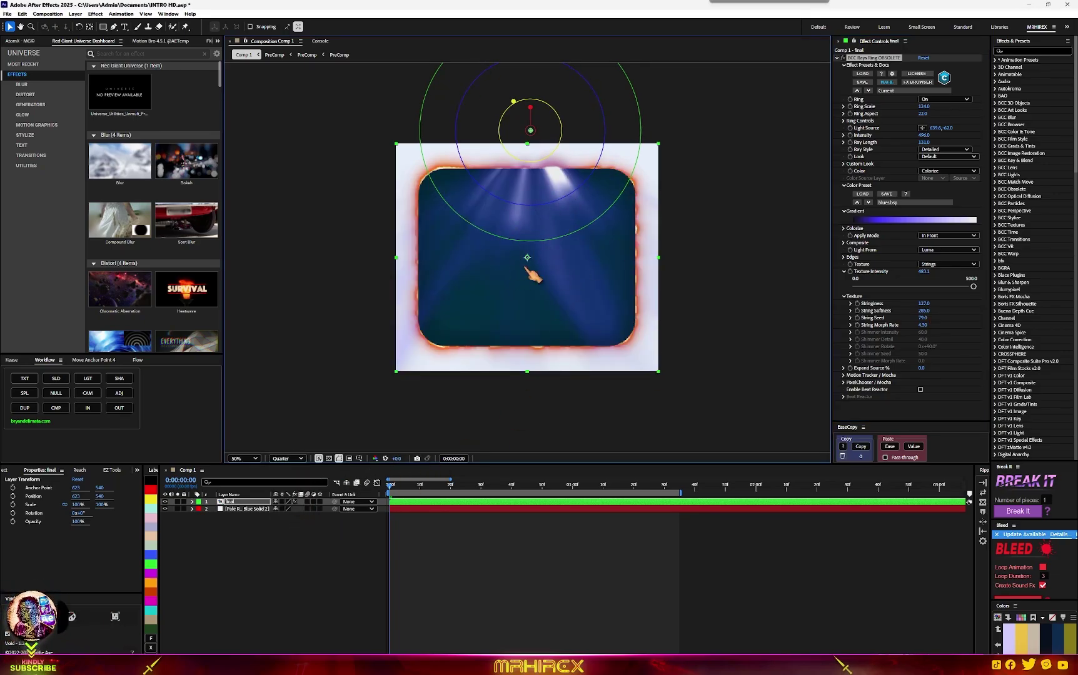
click(287, 459)
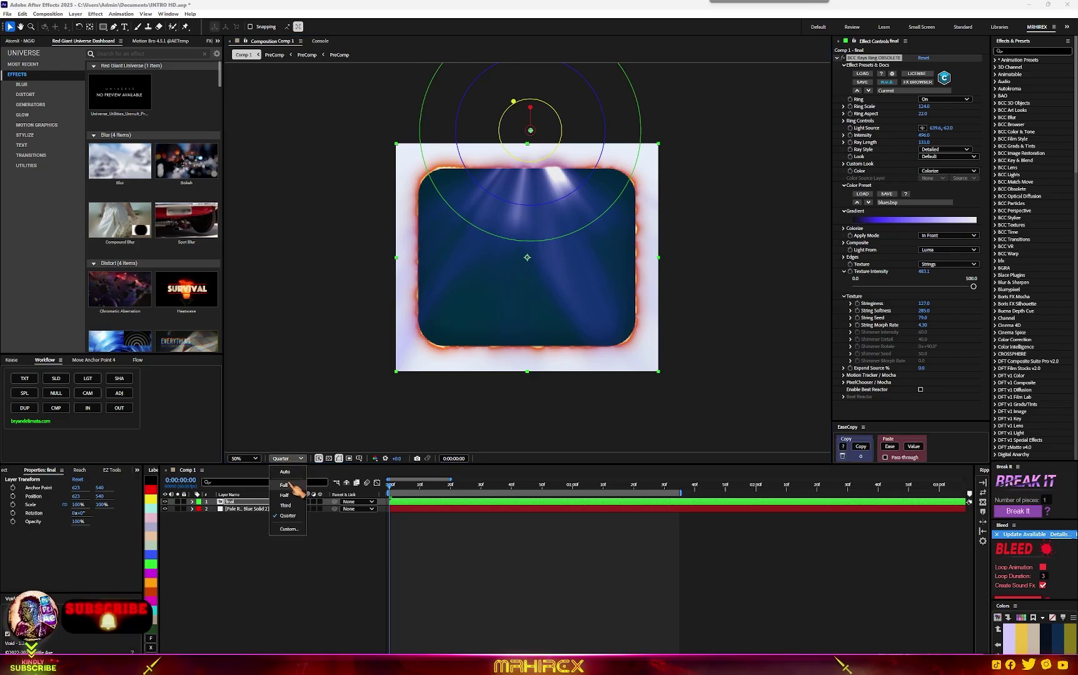
click(302, 491)
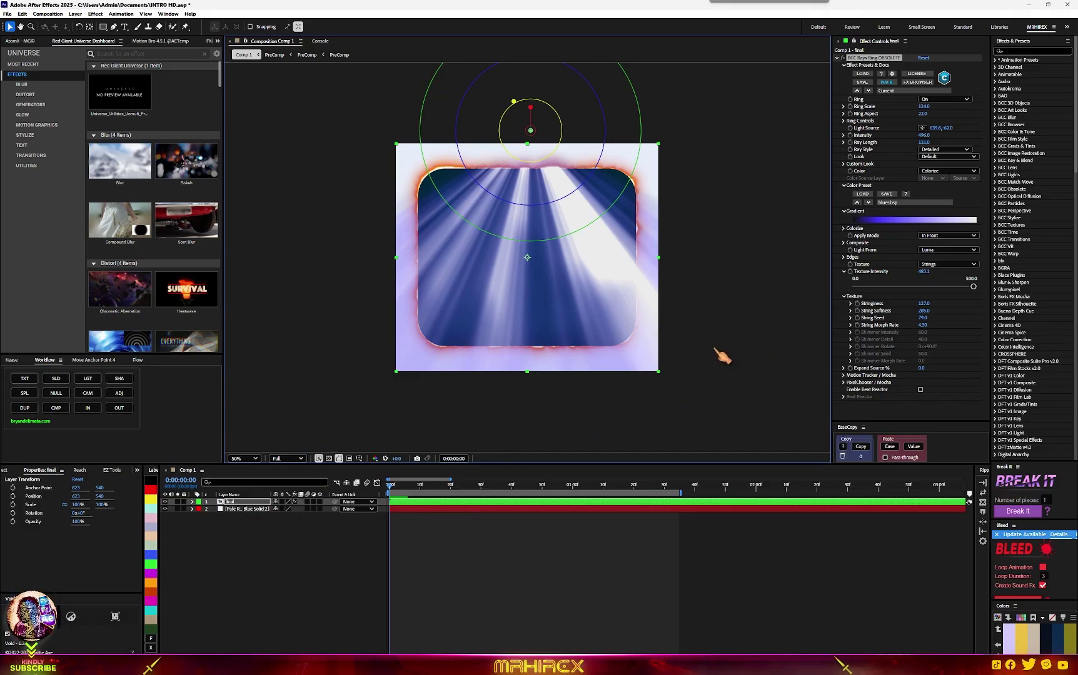
Set String Softness to 16 and, at frame 22, keyframe the rays' Light Source above the composition at about 613.6, -352
drag(922, 311, 895, 316)
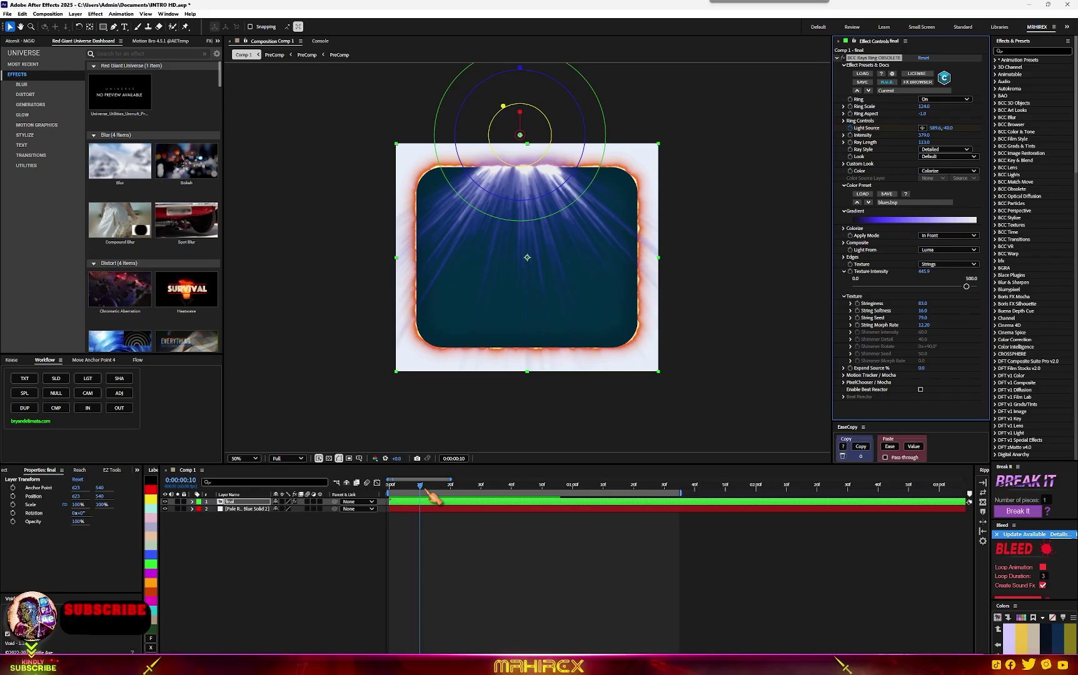
key(u)
drag(423, 486, 461, 490)
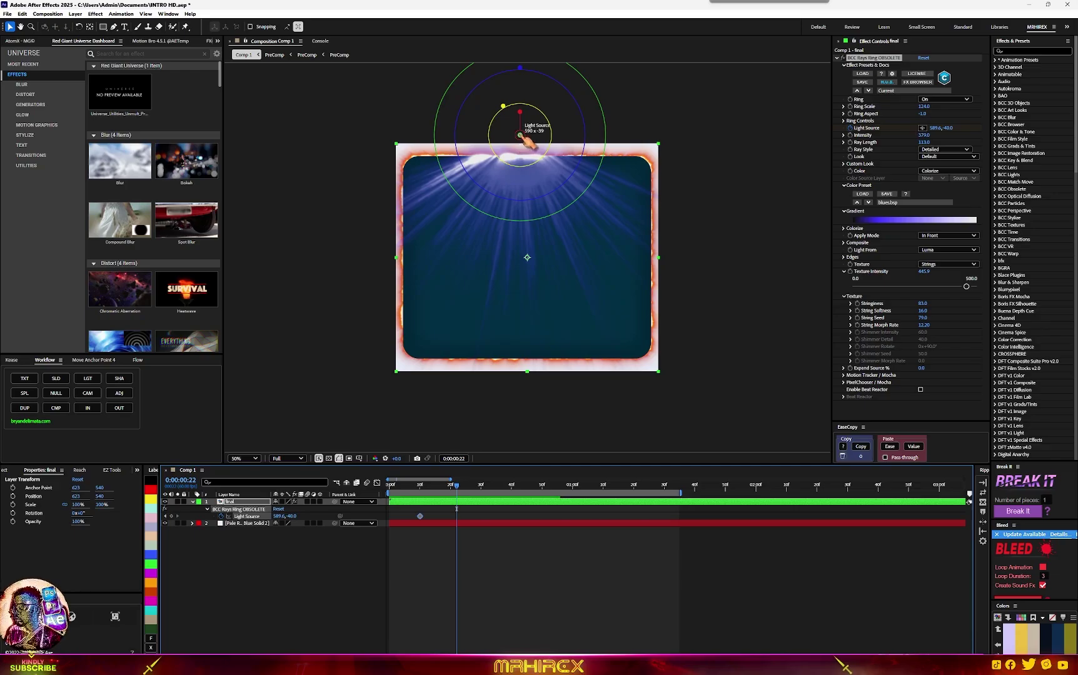
scroll(539, 210, down, 2)
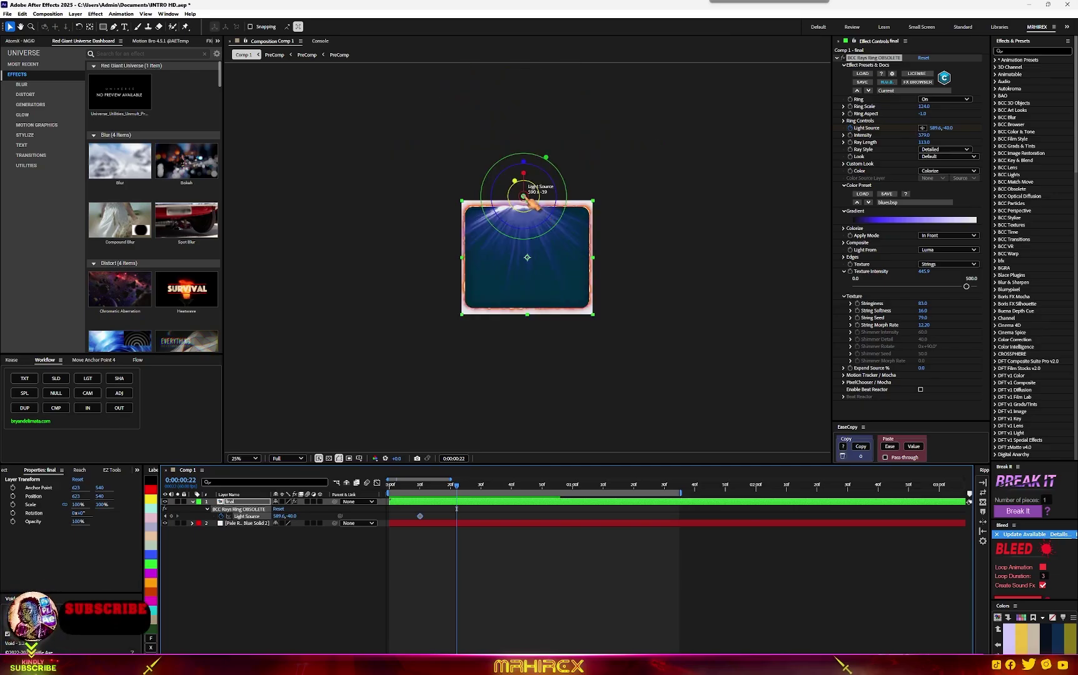
drag(523, 196, 526, 163)
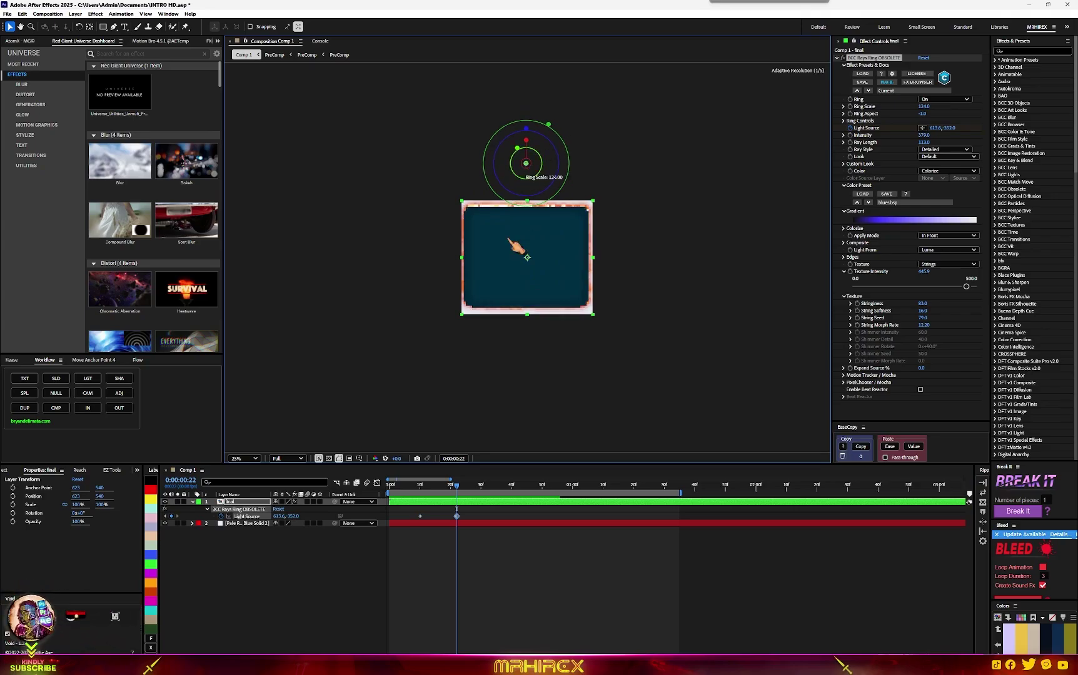
Play back the light-source animation from the first frame to check how the rays move away
drag(456, 485, 342, 499)
scroll(498, 289, up, 2)
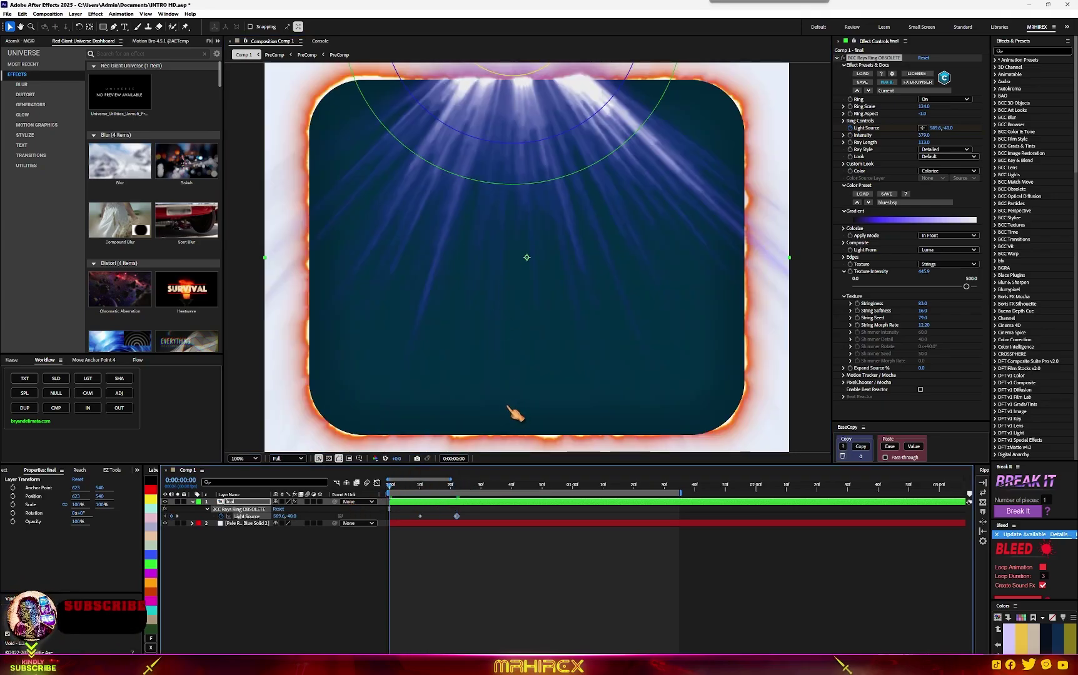
scroll(429, 436, down, 2)
key(space)
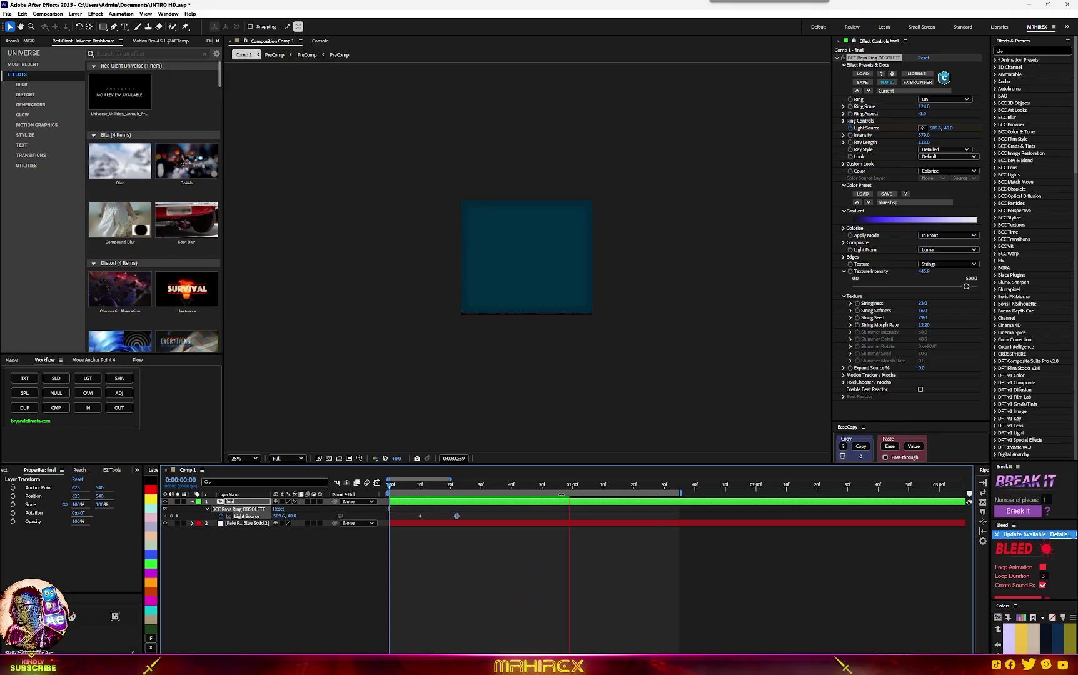
drag(445, 482, 368, 487)
key(space)
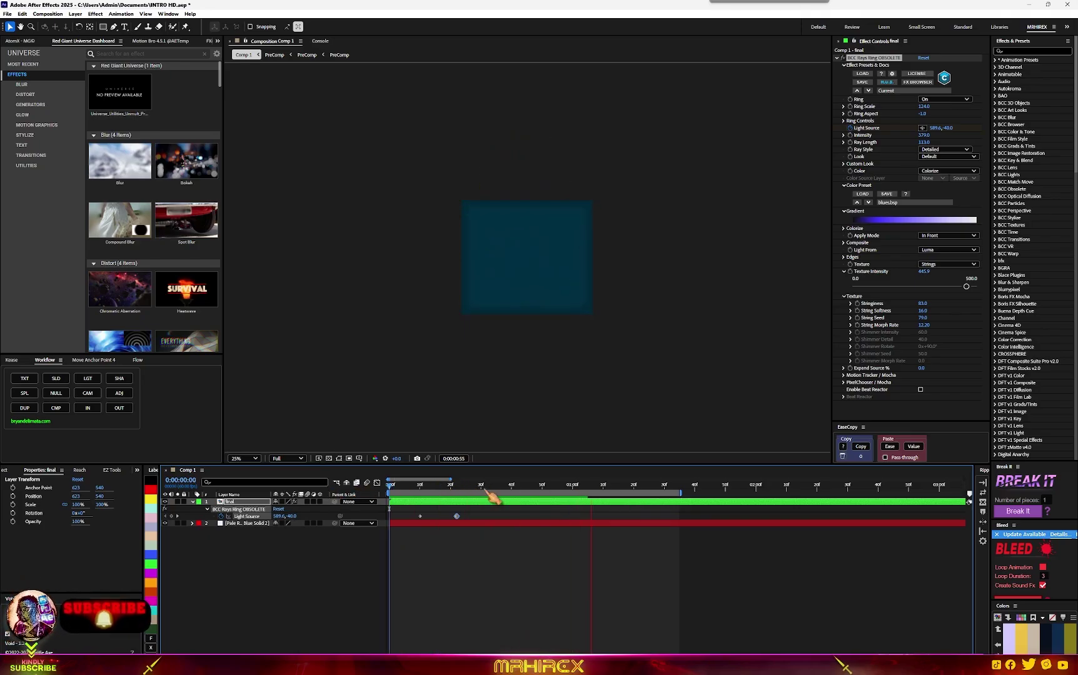
key(space)
Move the two Light Source keyframes to frames 20 and 32, and preview the animation from the start
click(436, 486)
mouse_move(476, 510)
mouse_down()
mouse_move(410, 520)
mouse_move(484, 516)
mouse_up()
key(space)
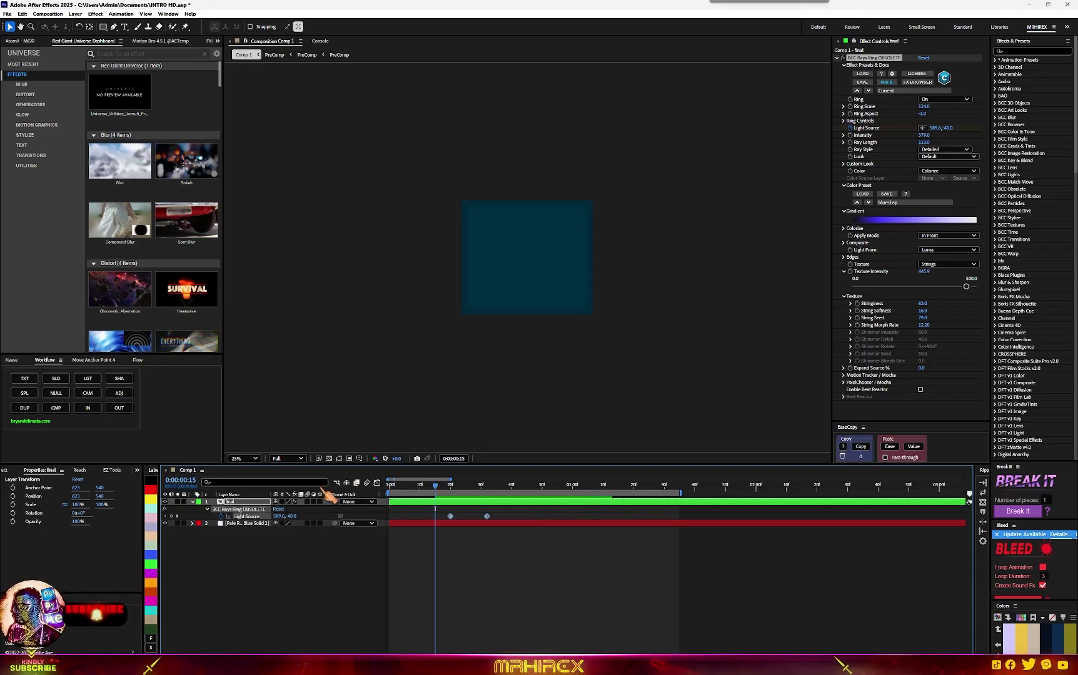
drag(435, 486, 322, 490)
key(space)
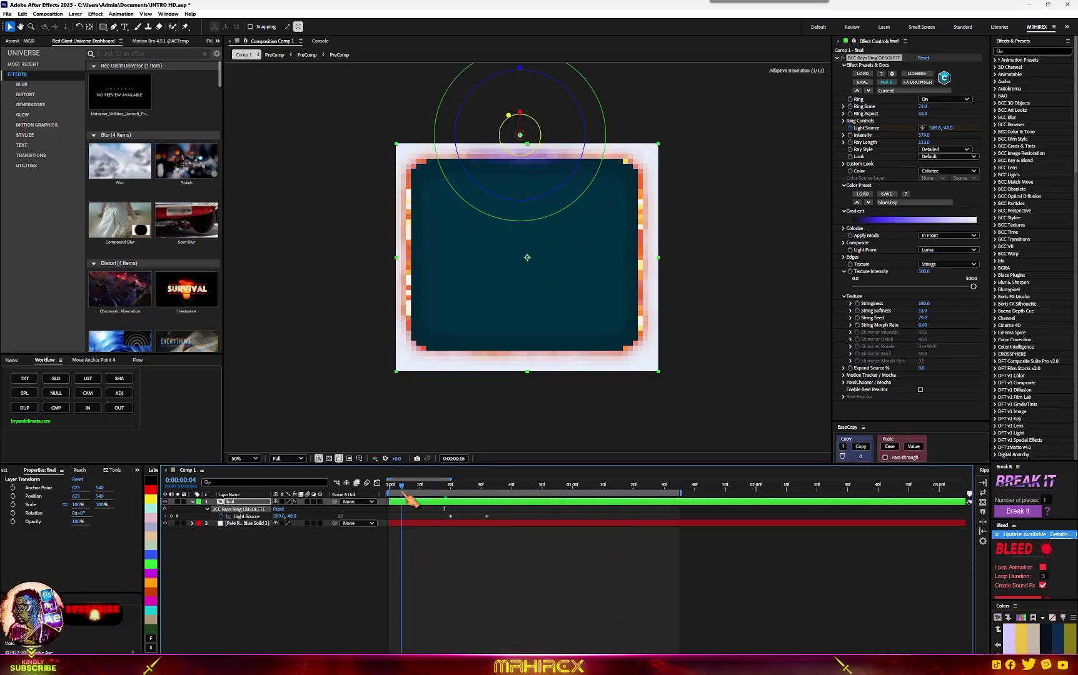
At the first frame, set the rays' Ring Aspect to -72, Intensity to 545 and Ray Length to 543
drag(405, 493, 385, 493)
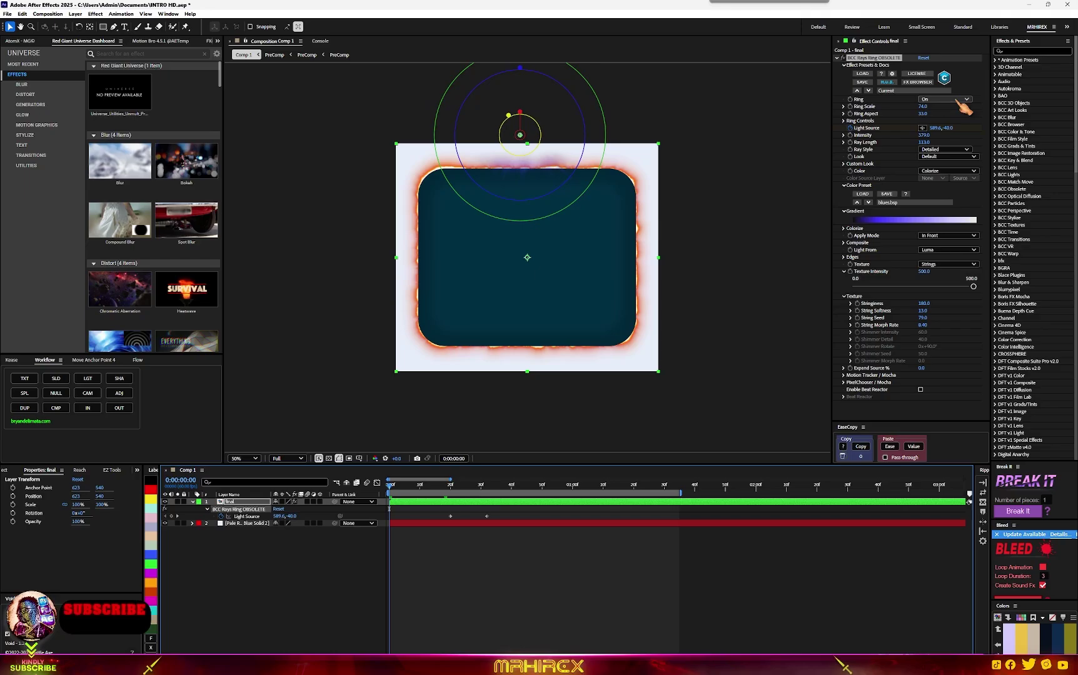
drag(923, 114, 880, 116)
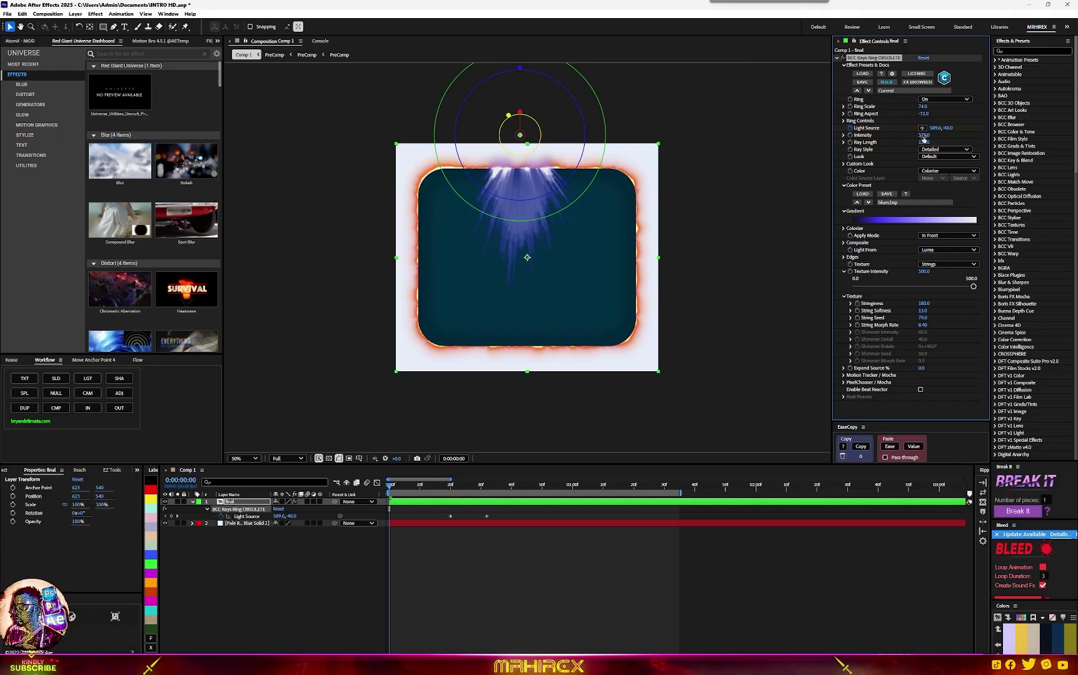
drag(930, 135, 1002, 124)
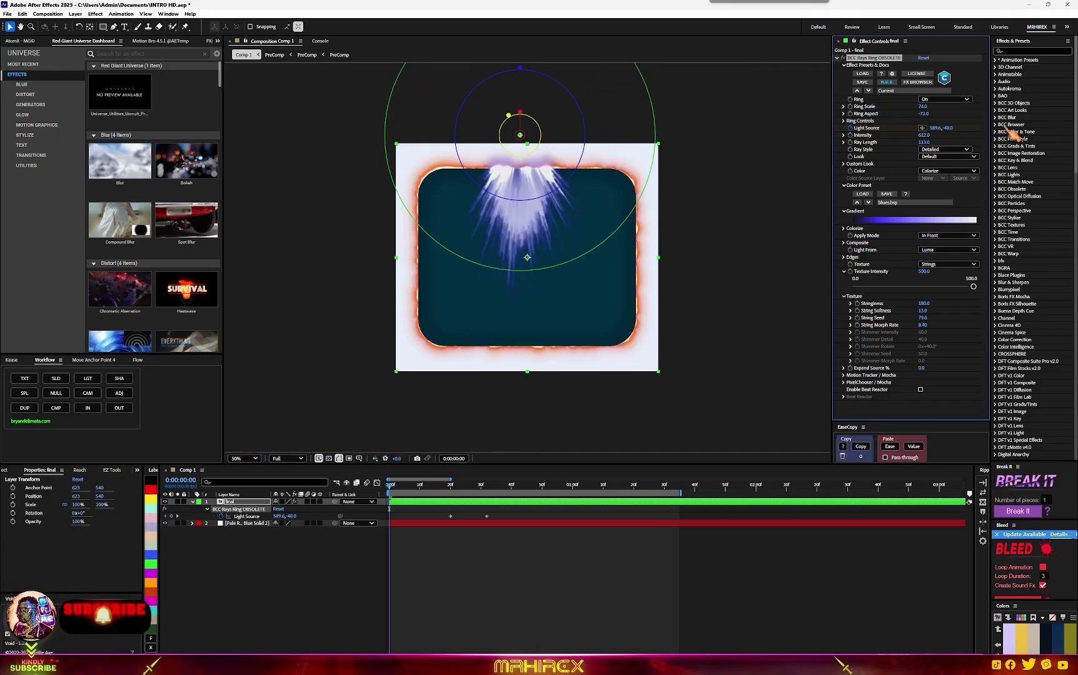
drag(894, 138, 872, 150)
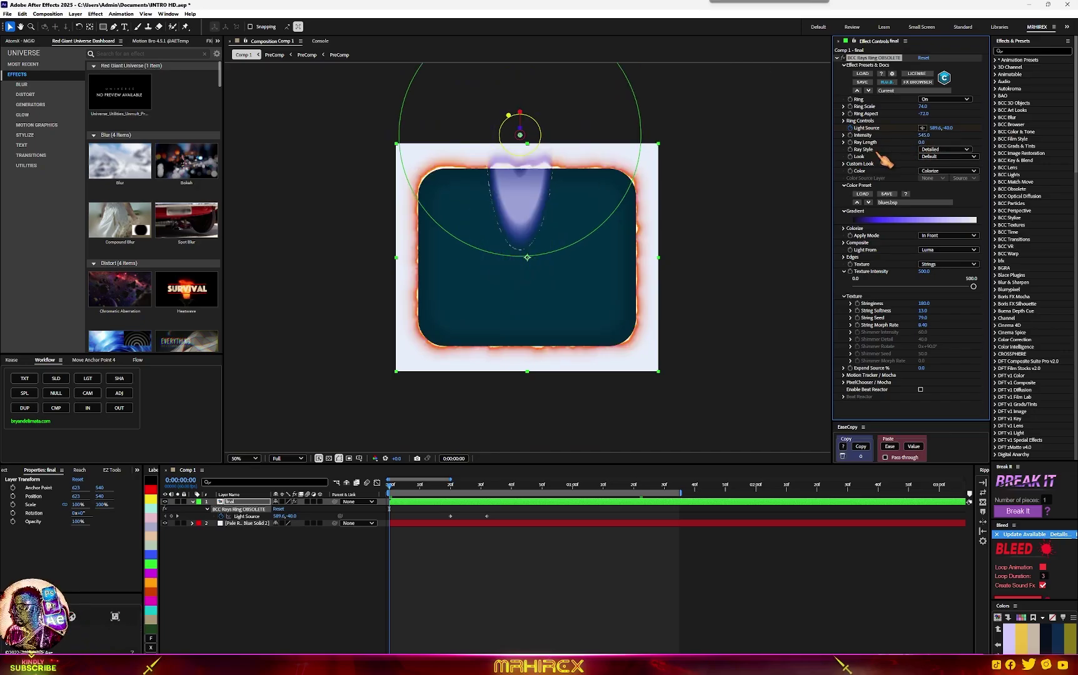
drag(988, 138, 1077, 138)
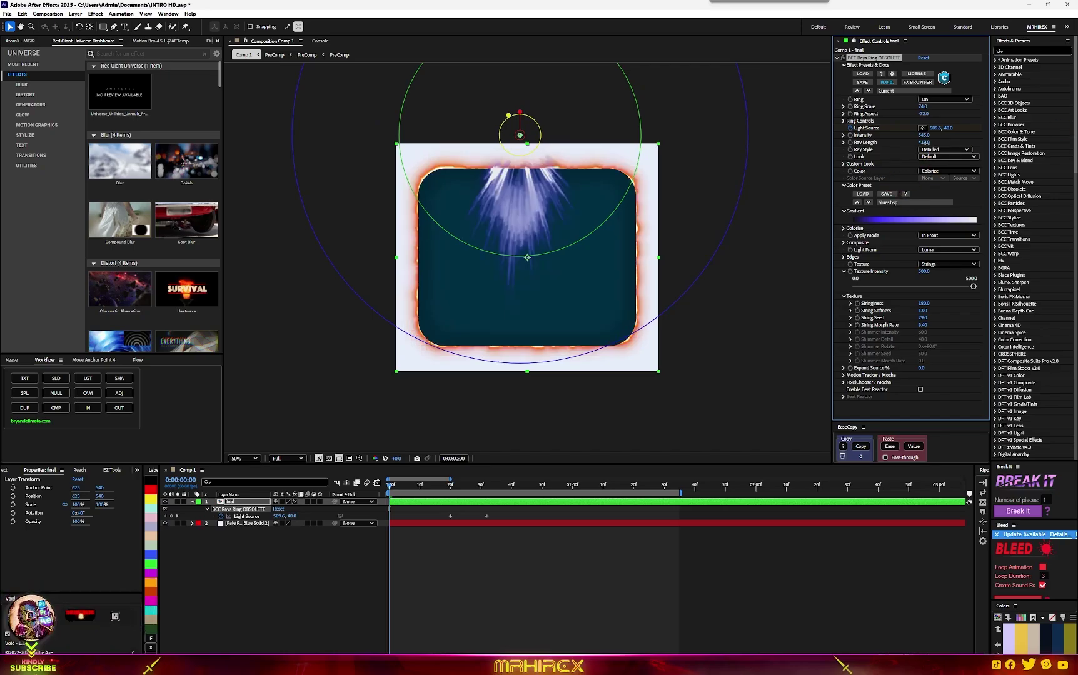
drag(925, 142, 963, 139)
scroll(550, 251, up, 2)
scroll(550, 251, down, 1)
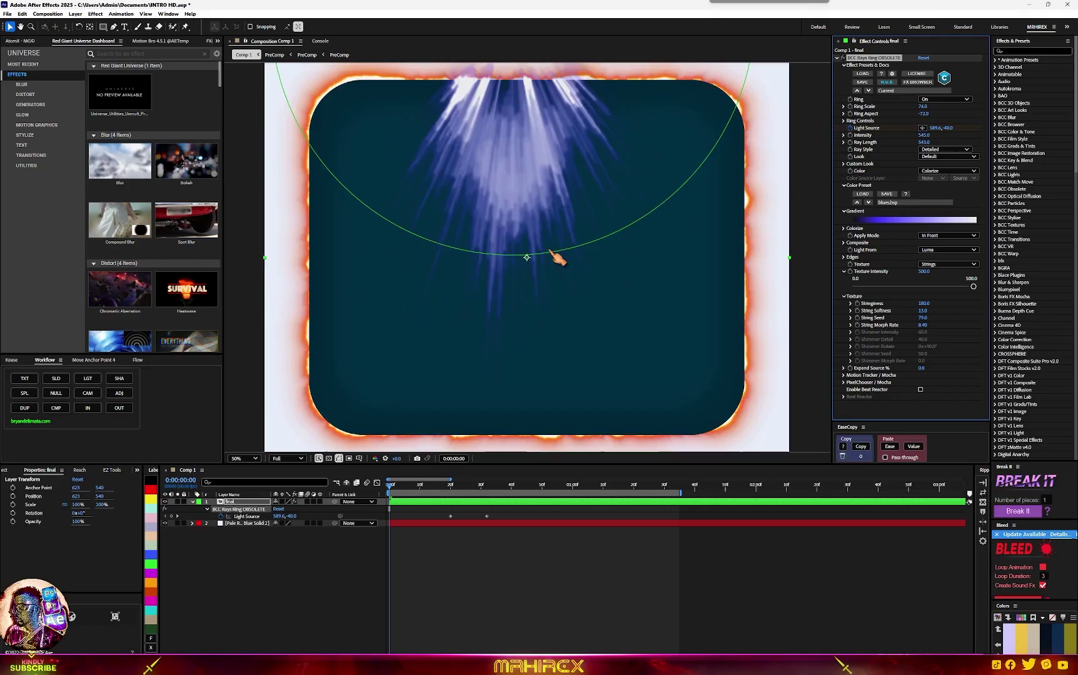
scroll(558, 258, down, 2)
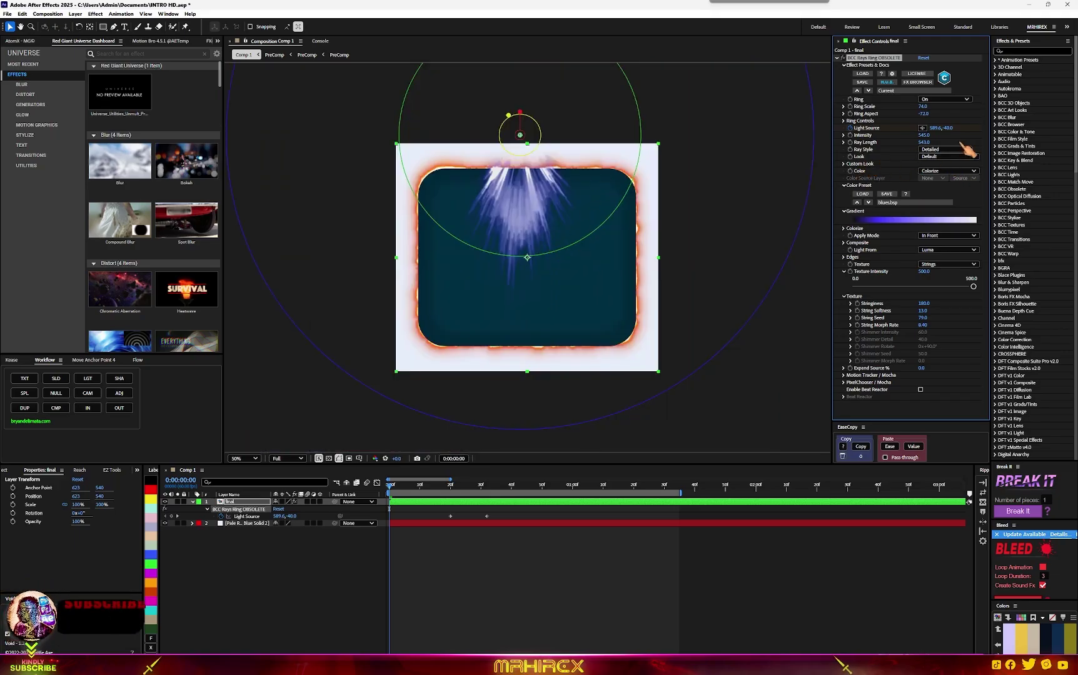
Compare the rays' Extended 1, Extended 2 and Extend and Contract looks, and set Look to Extended 2
click(966, 156)
click(951, 207)
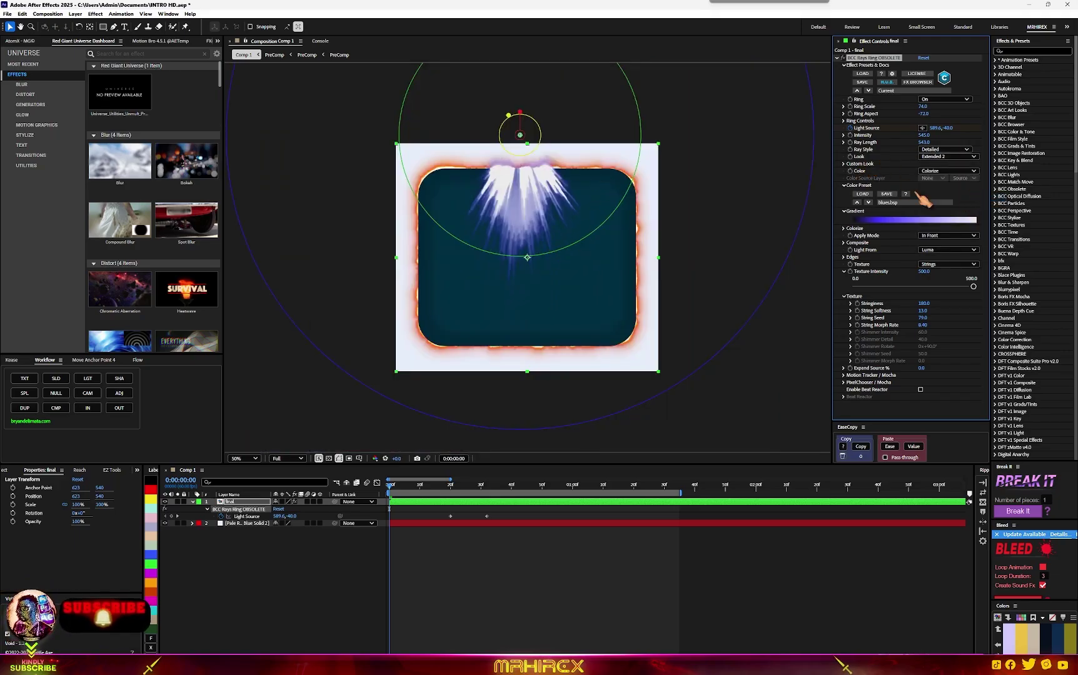
click(952, 157)
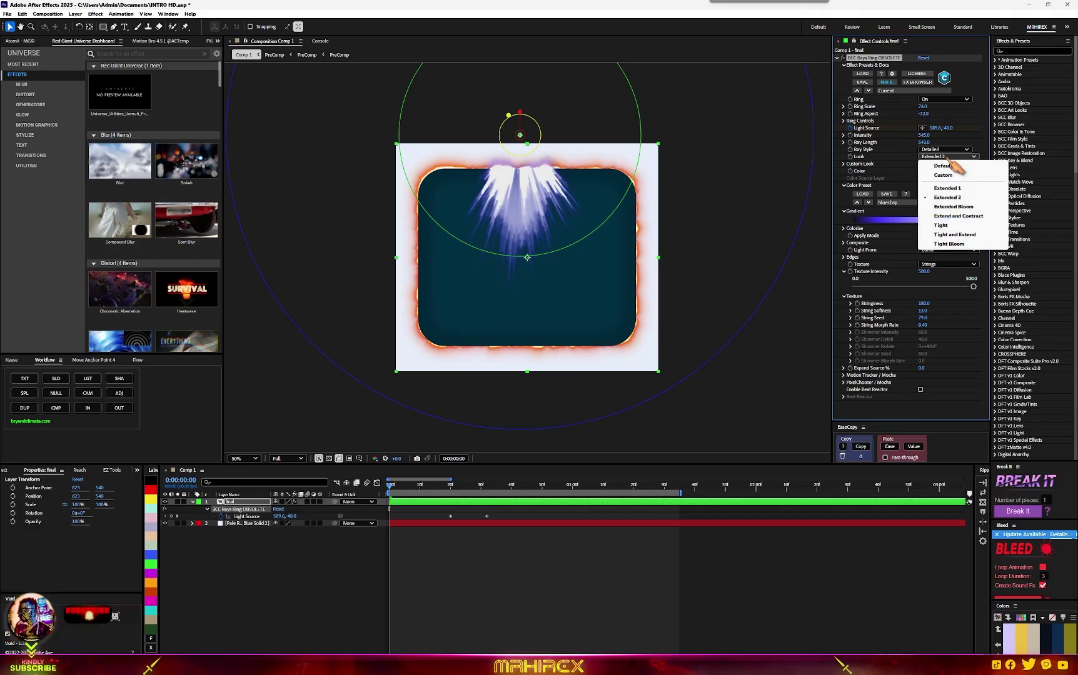
click(951, 189)
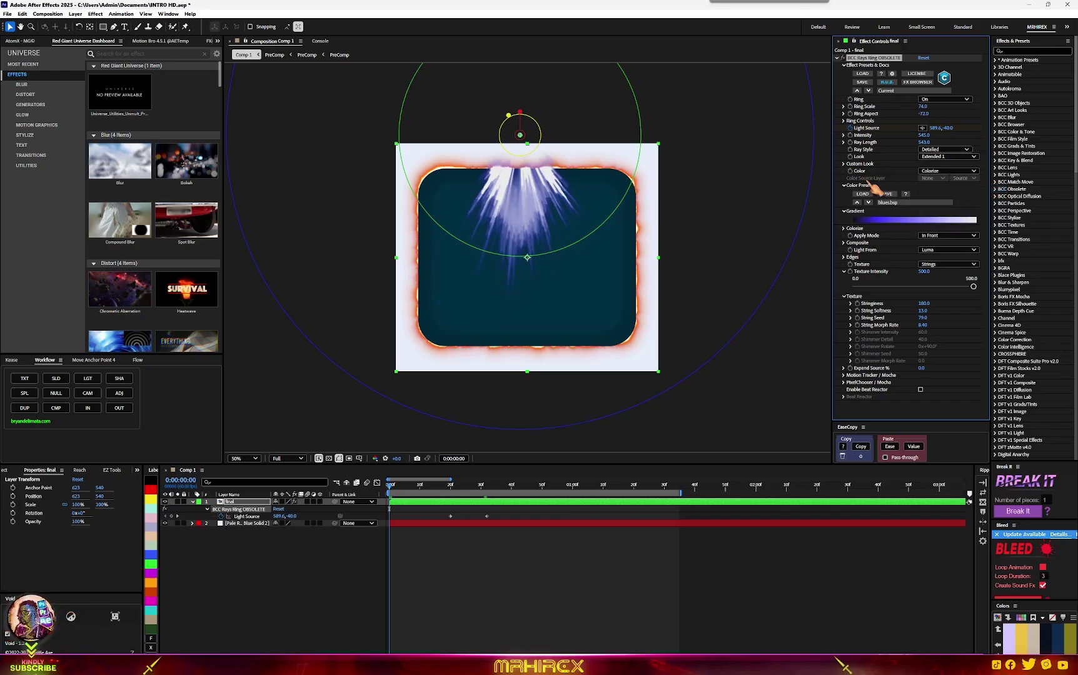
click(950, 156)
click(957, 216)
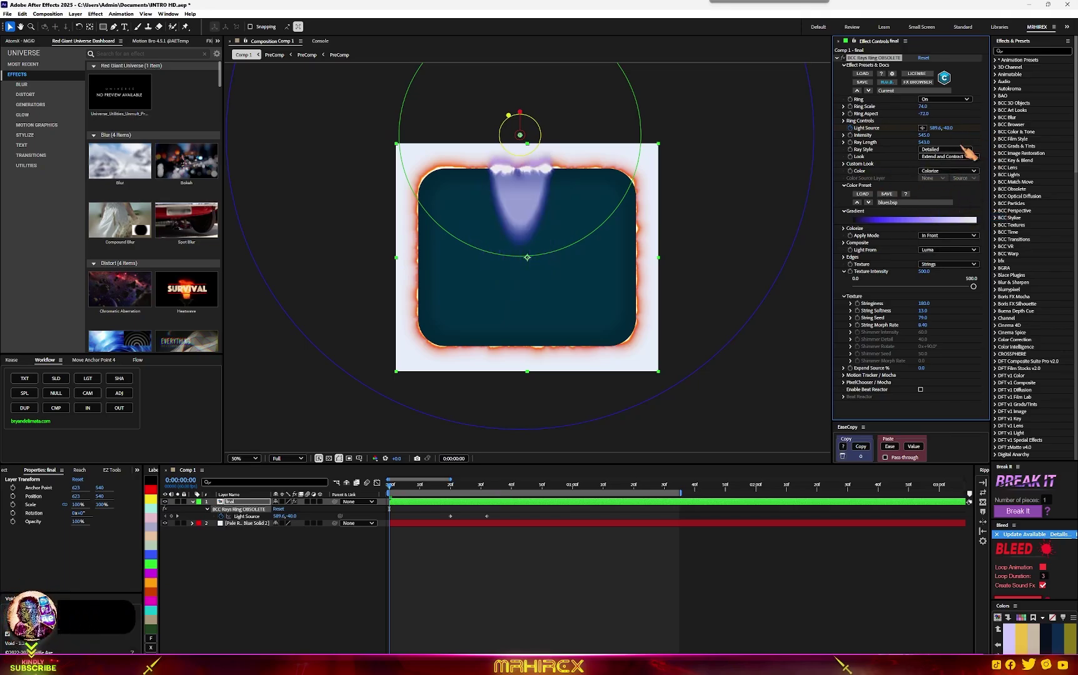
click(954, 157)
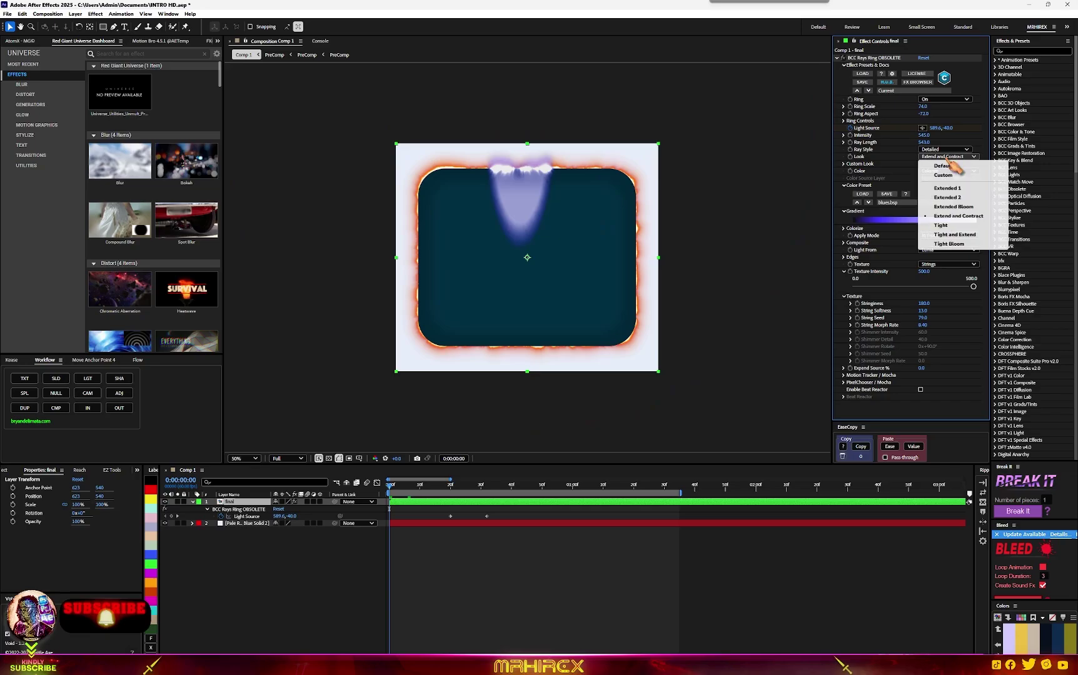
click(959, 199)
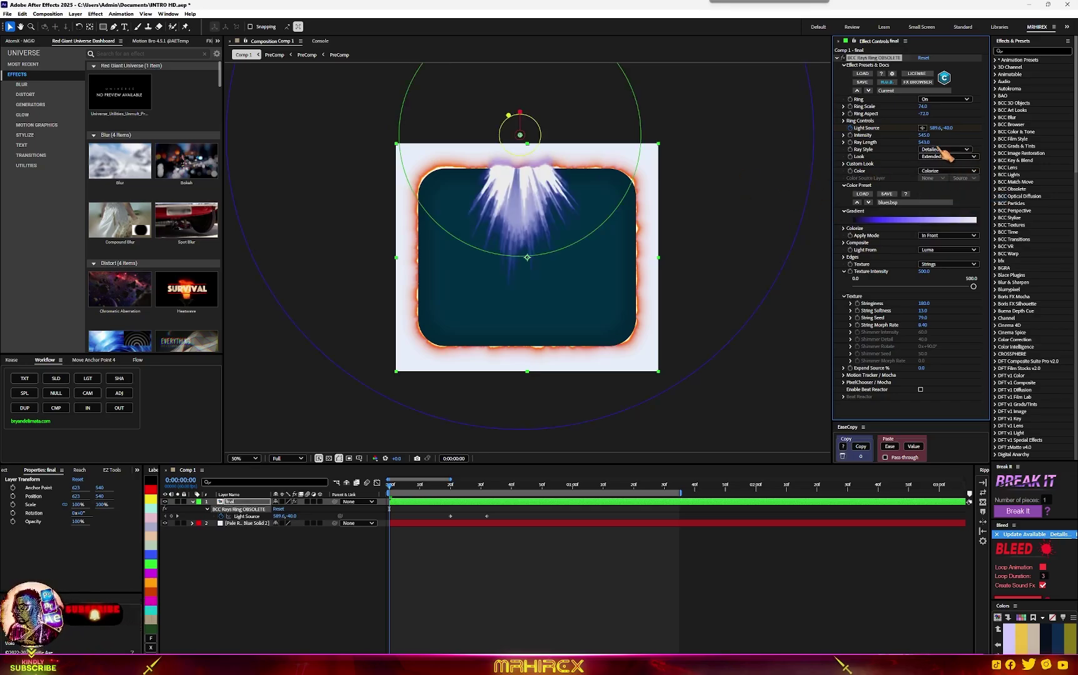
Reduce the rays' Ray Length to 435 and Intensity to 428, and play the animation from the start
drag(922, 142, 900, 143)
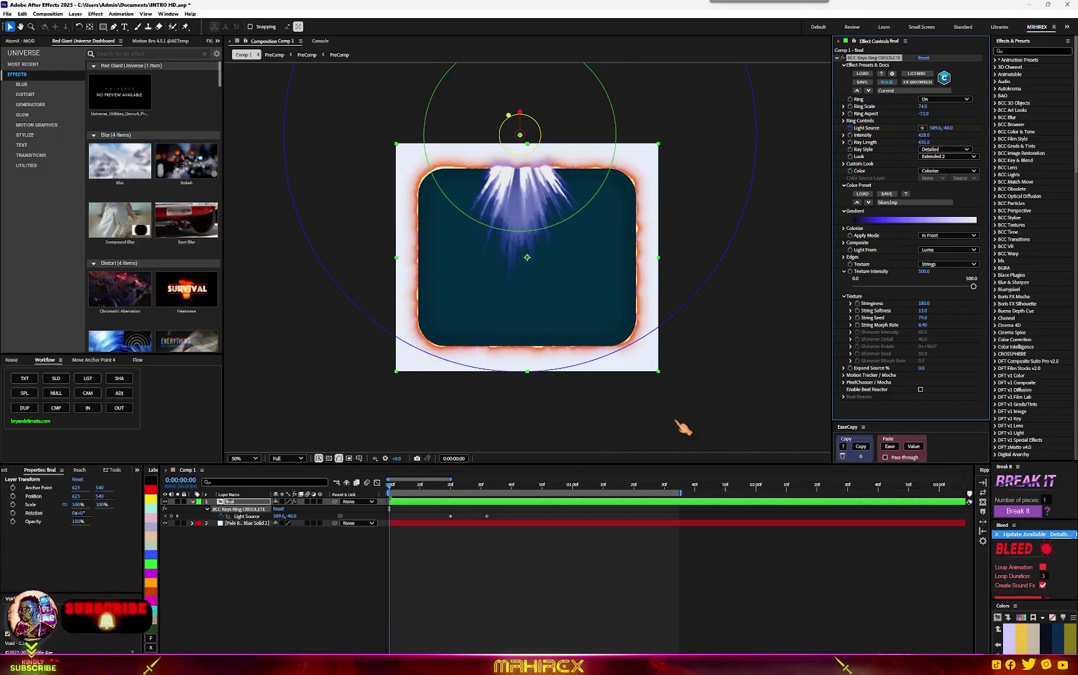
drag(415, 489, 288, 514)
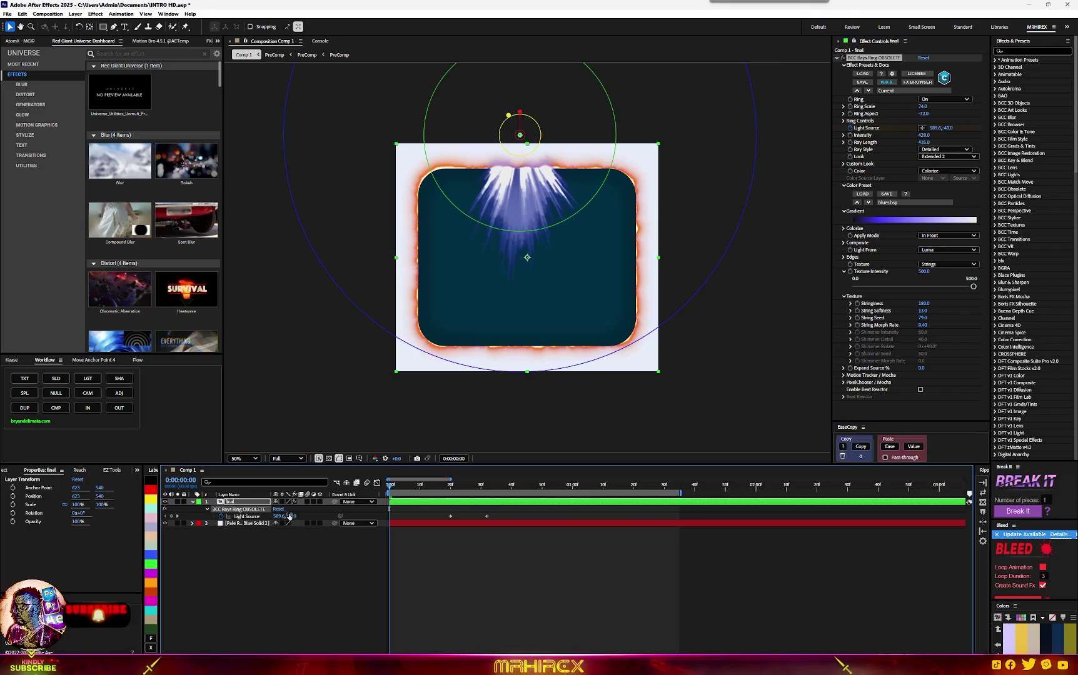
key(space)
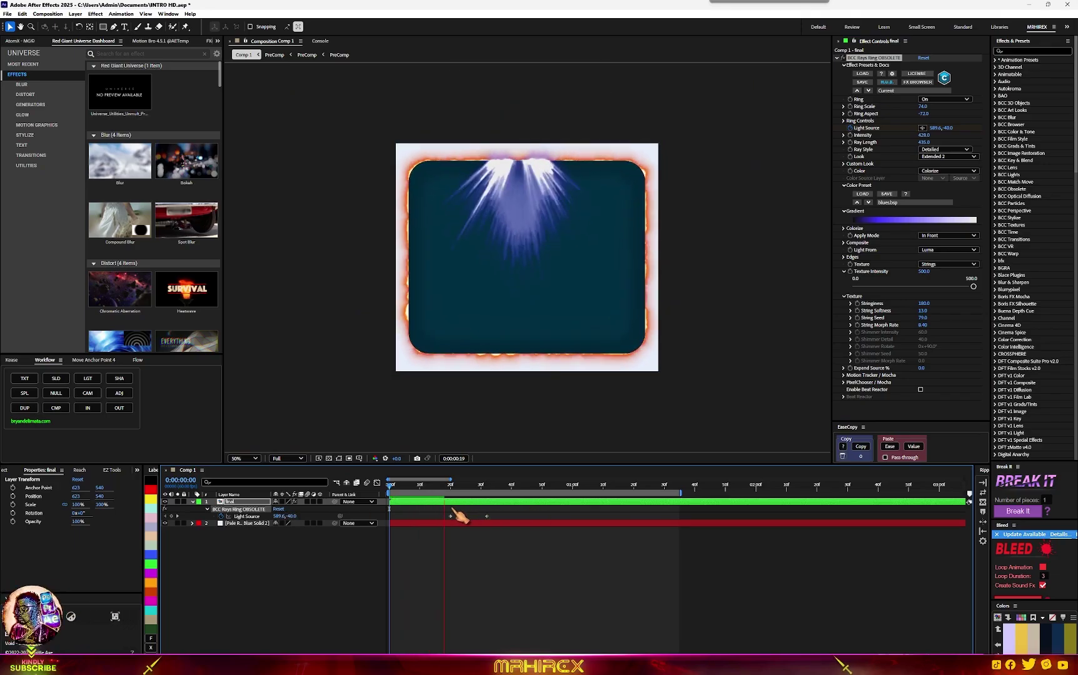
Ease the two Light Source keyframes into a steep mid-move speed peak, checking the curve in the graph editor during playback
key(shift+F3)
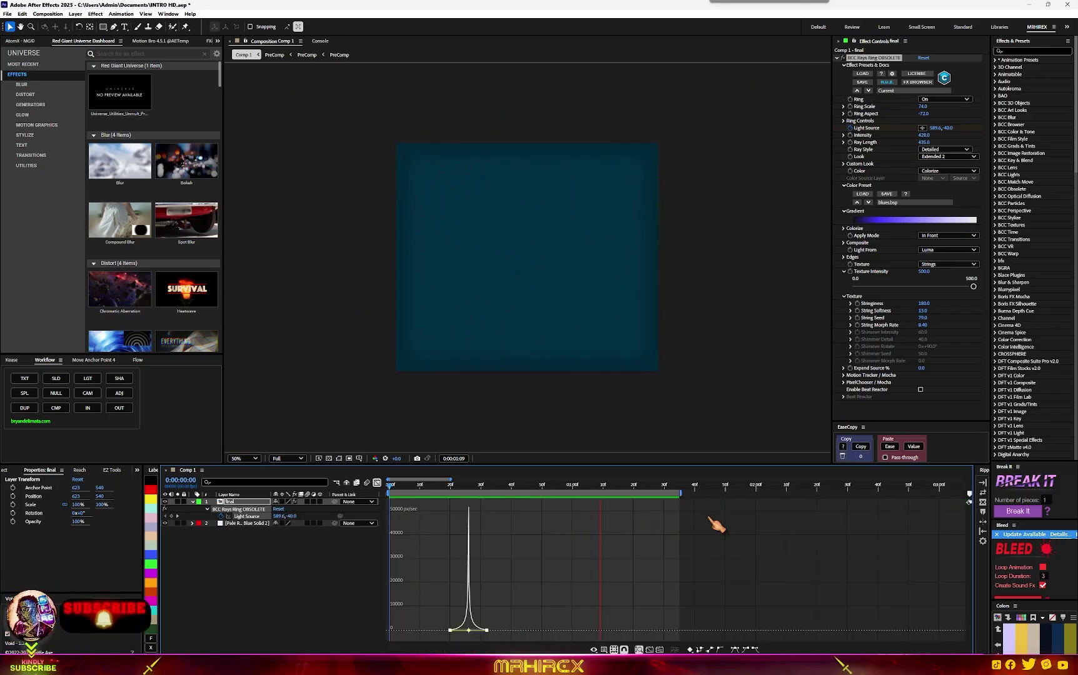
key(space)
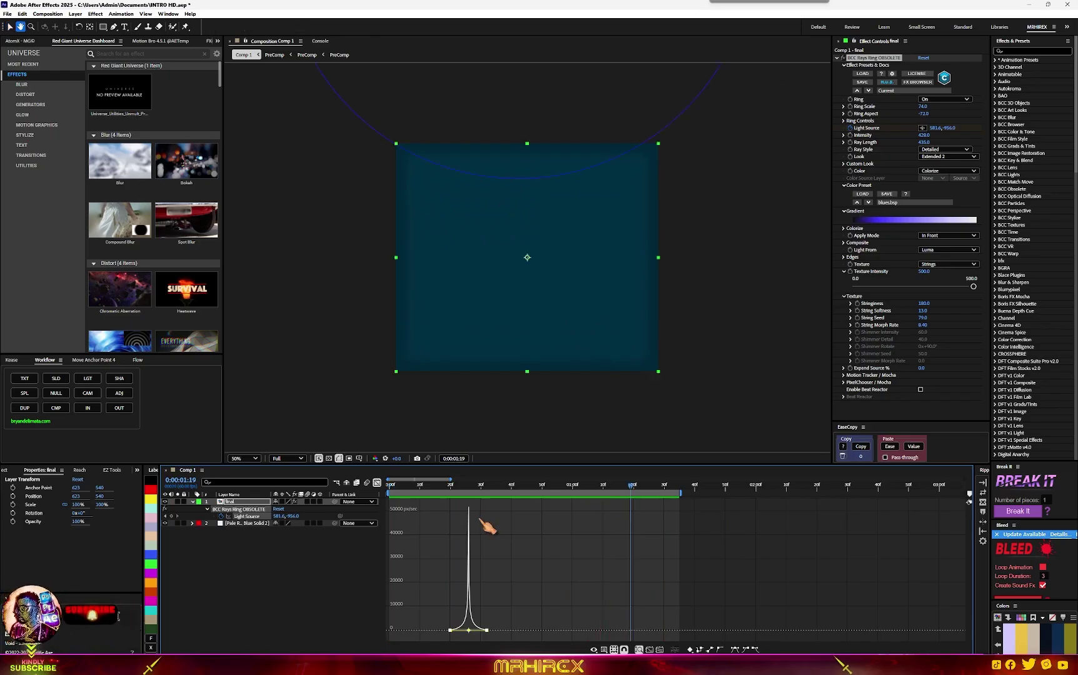
key(Home)
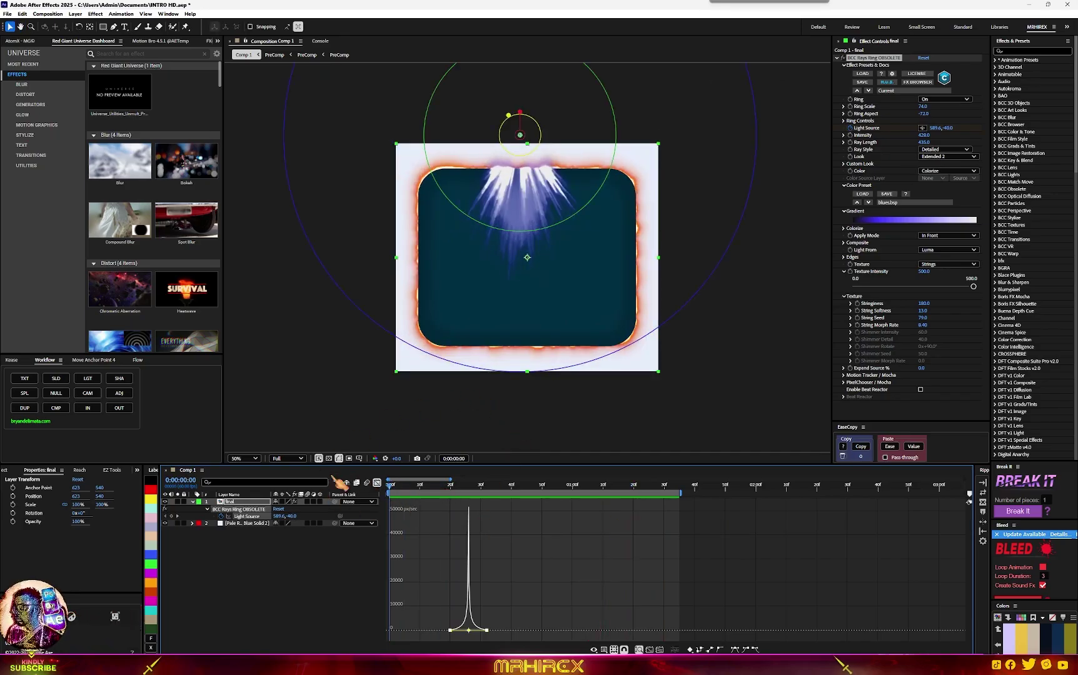
click(378, 483)
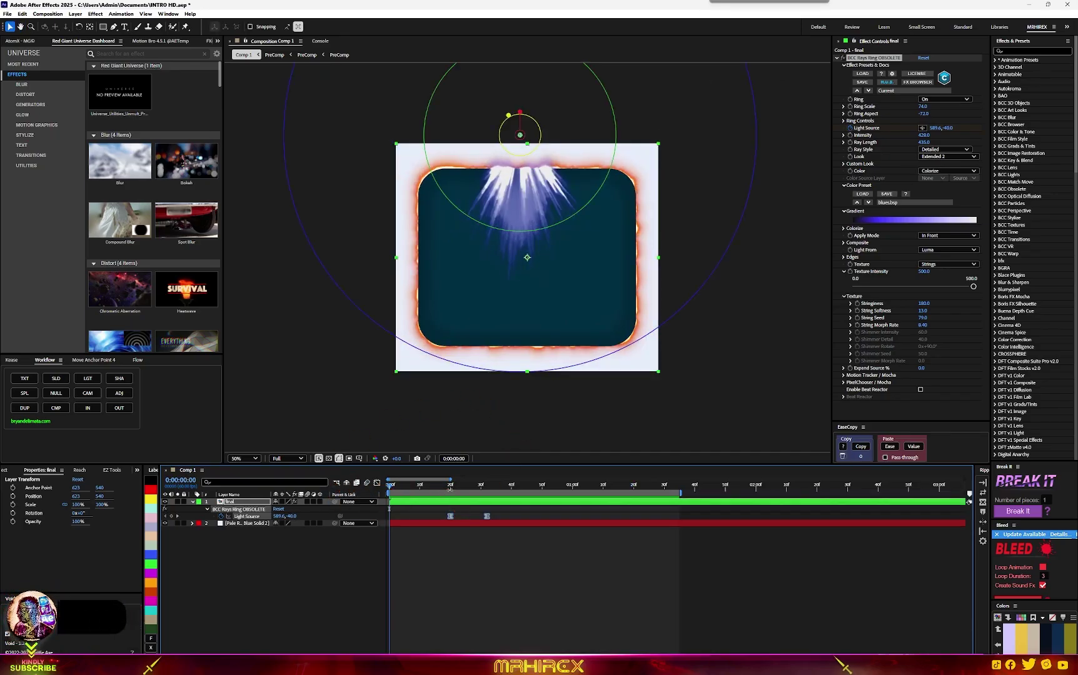
At frame 20, try moving the rays' Light Source to the shape's left edge and then its top edge, and undo the moves
click(450, 485)
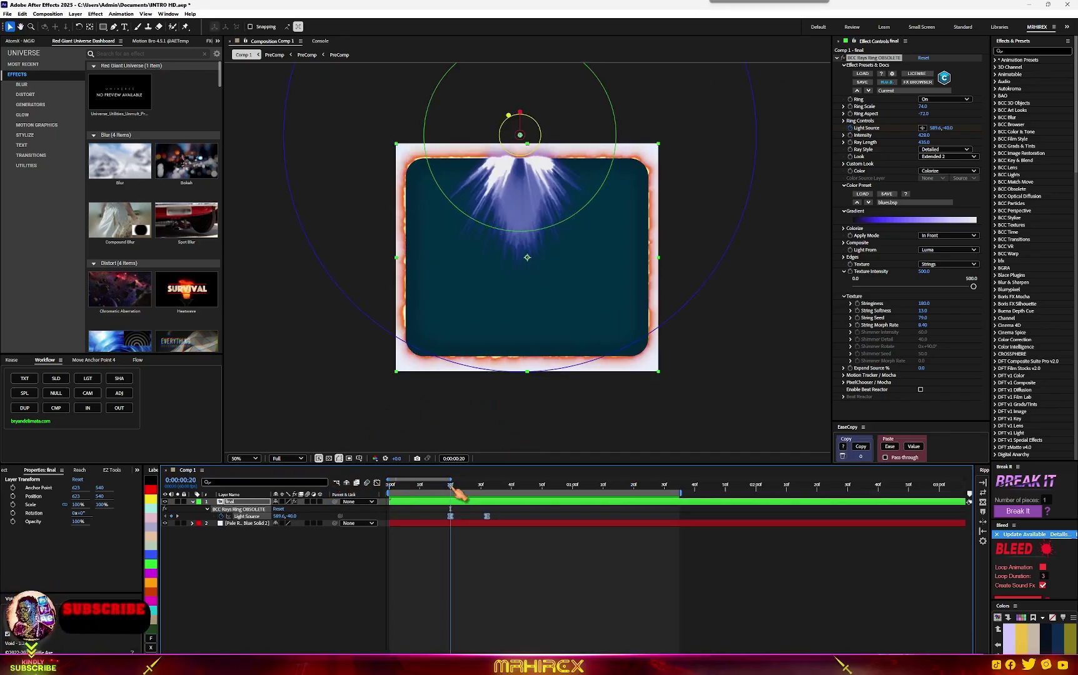
click(923, 128)
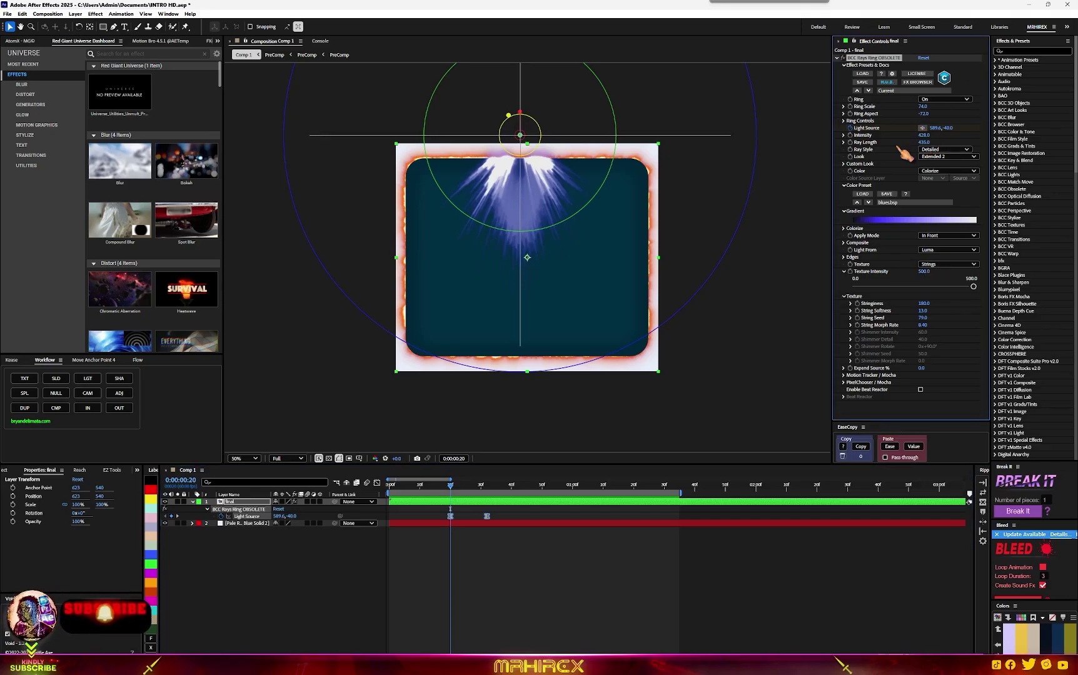
click(406, 269)
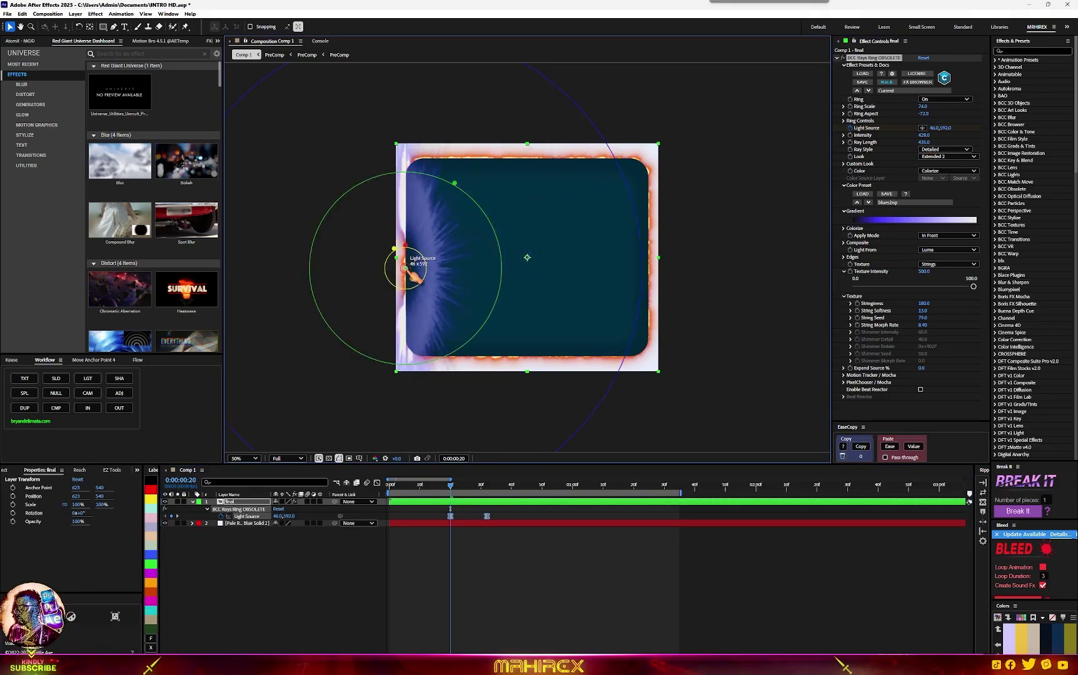
drag(413, 275, 505, 151)
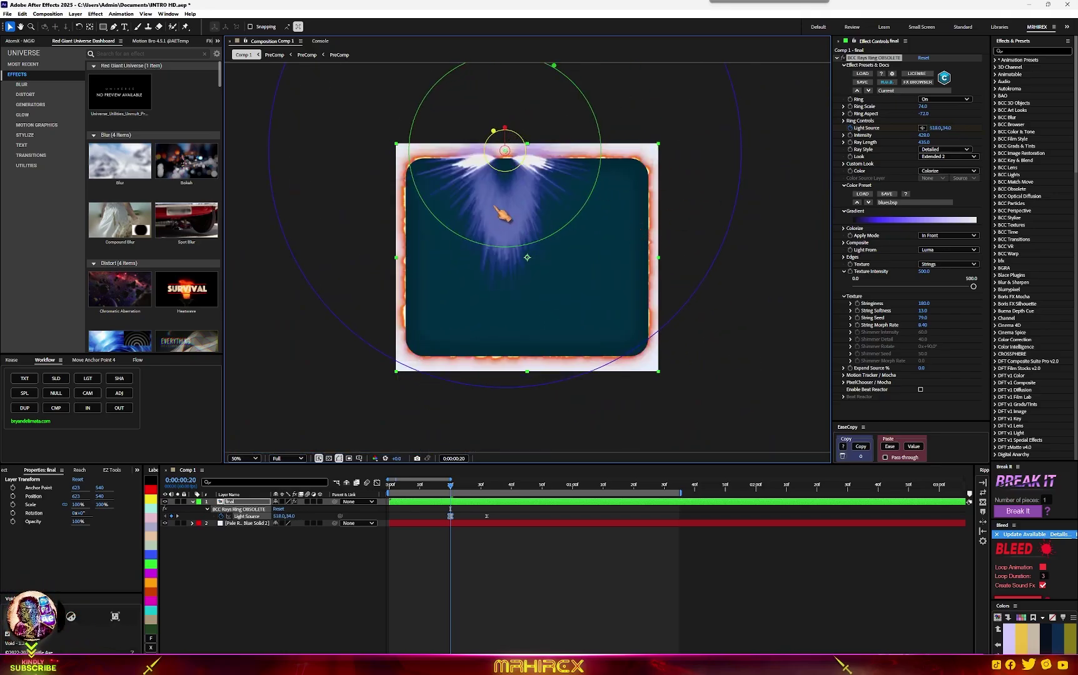
key(ctrl+z)
key(ctrl+z)
key(ctrl+z)
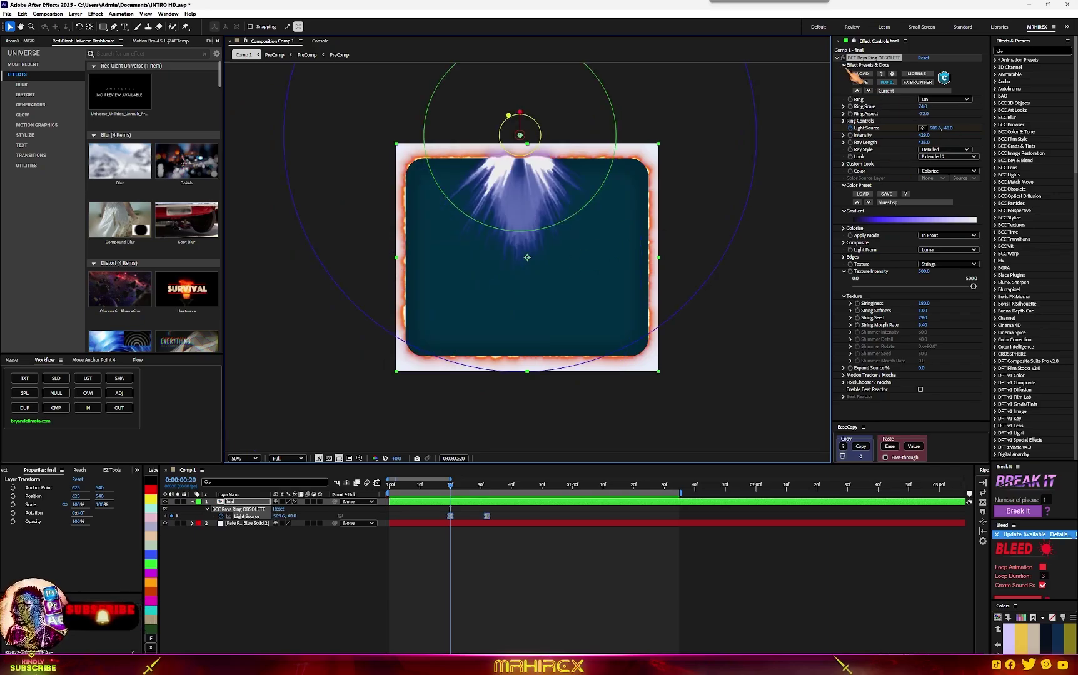
Try the reds Color Preset on the rays, and set the preset to red-yellow.bsp
click(899, 219)
click(908, 203)
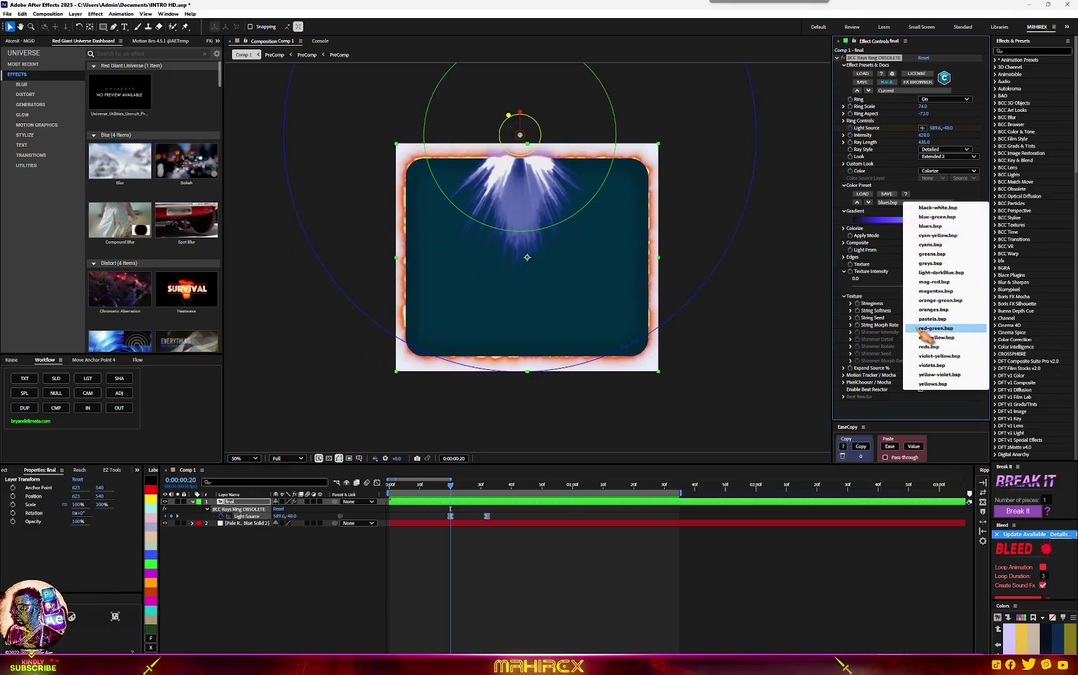
click(938, 347)
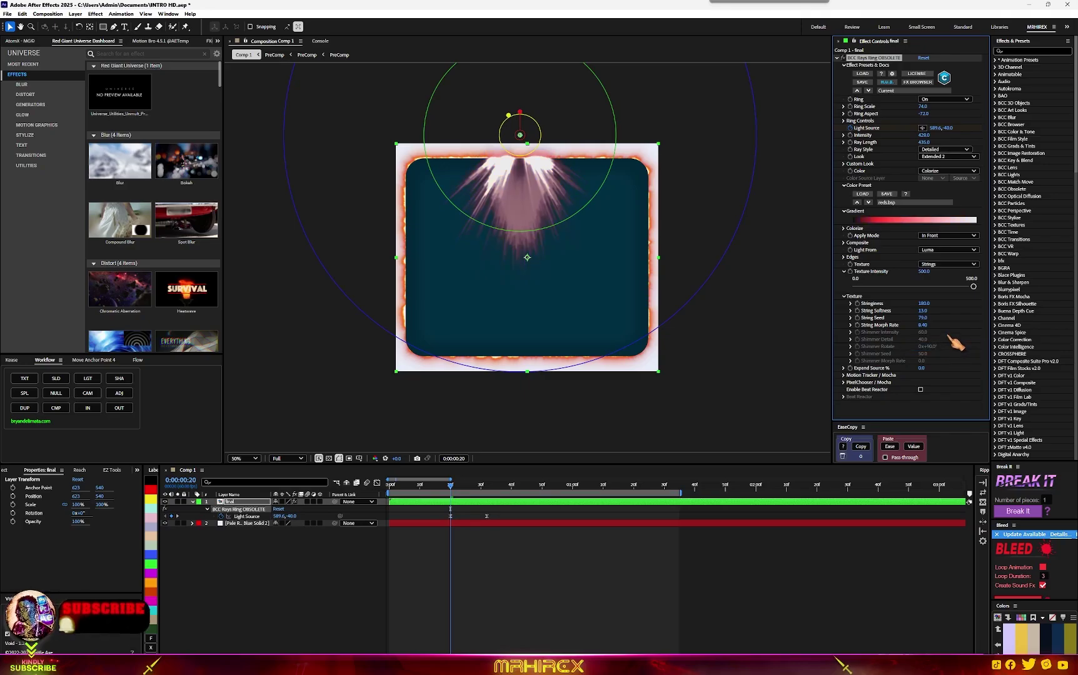
click(897, 205)
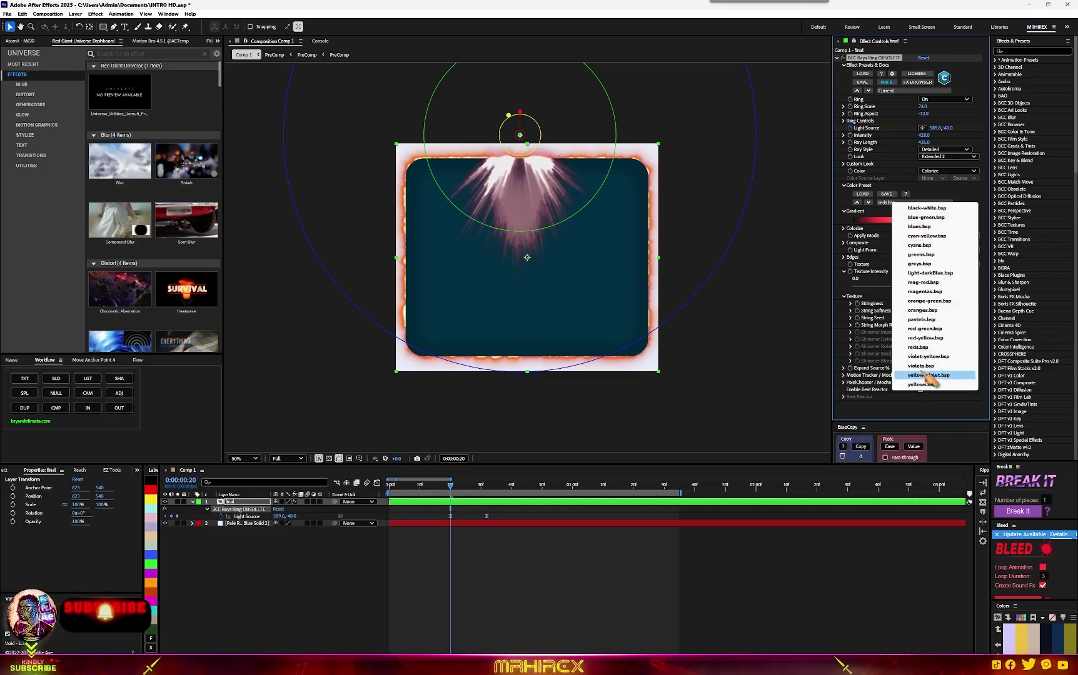
click(928, 338)
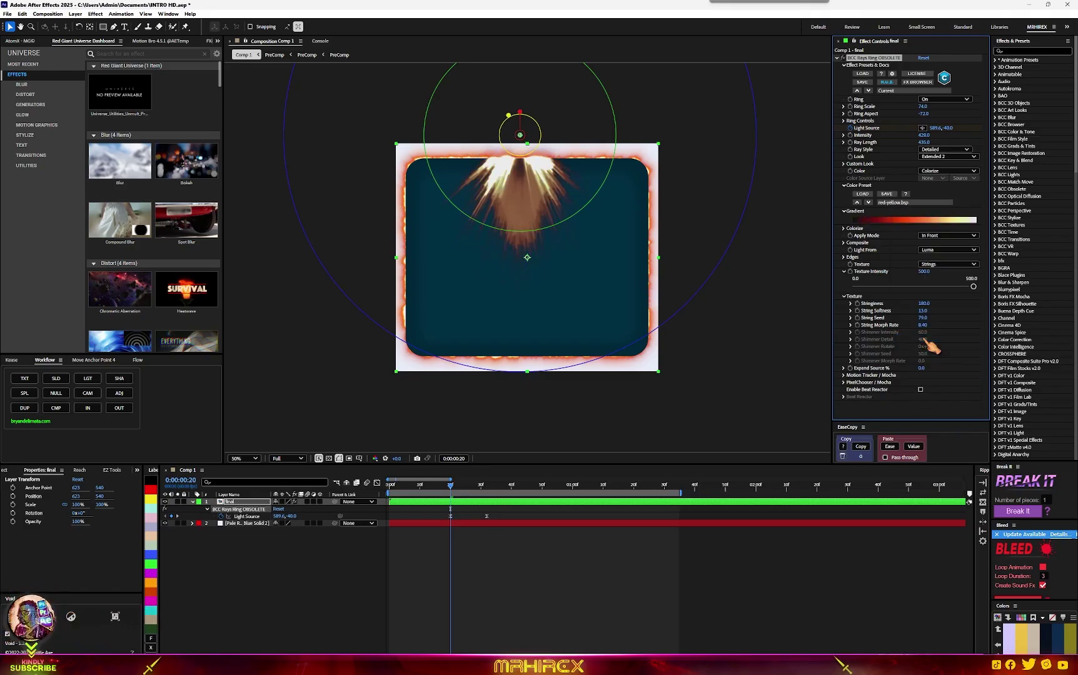
Collapse the BCC Rays Ring effect's settings and duplicate the effect on the final layer
click(433, 503)
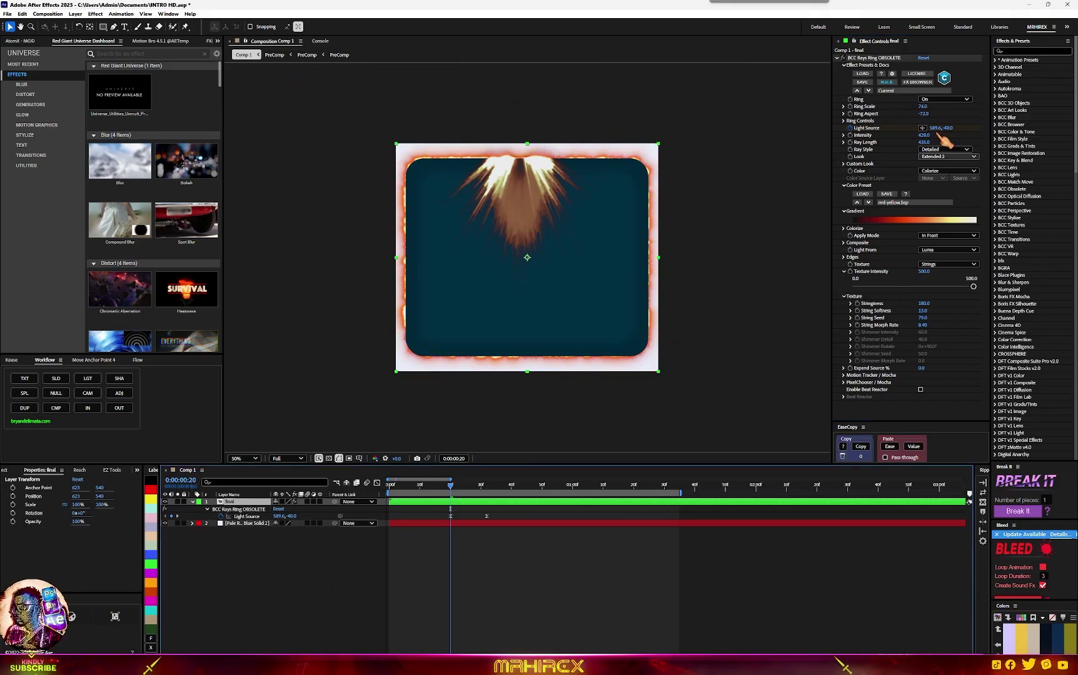
click(837, 57)
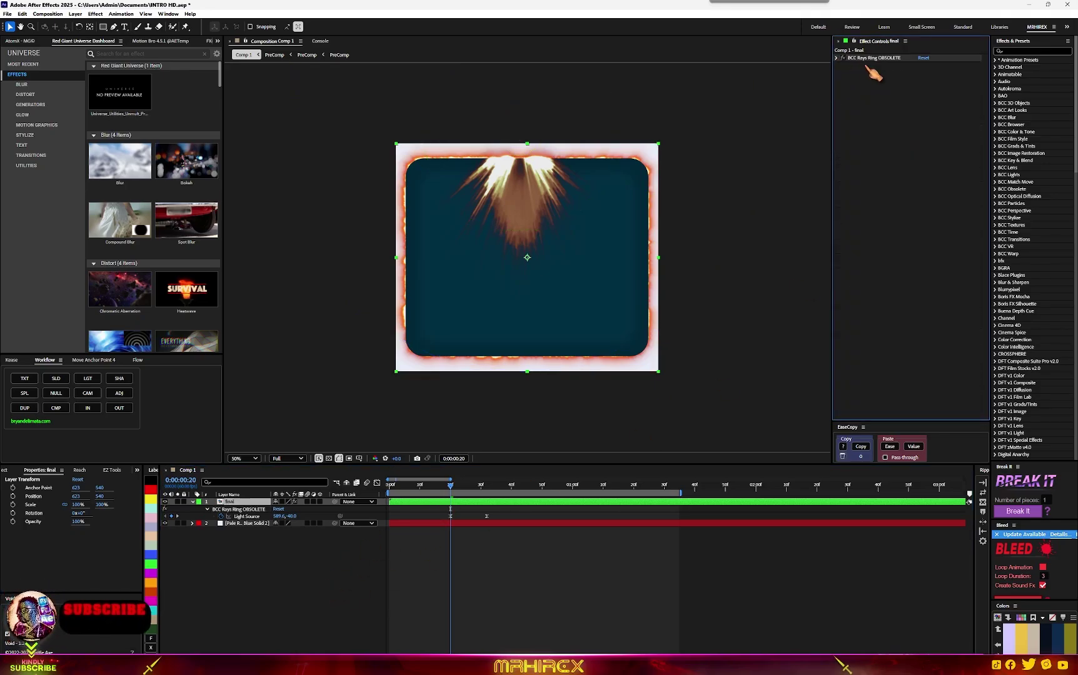
click(870, 59)
click(873, 168)
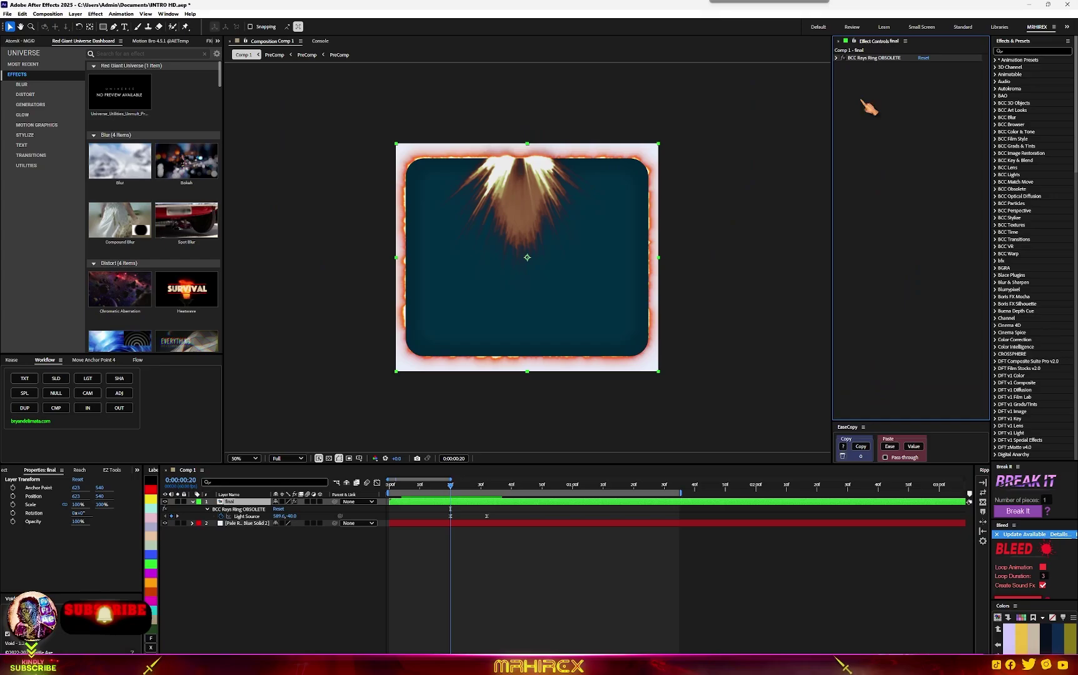
click(862, 58)
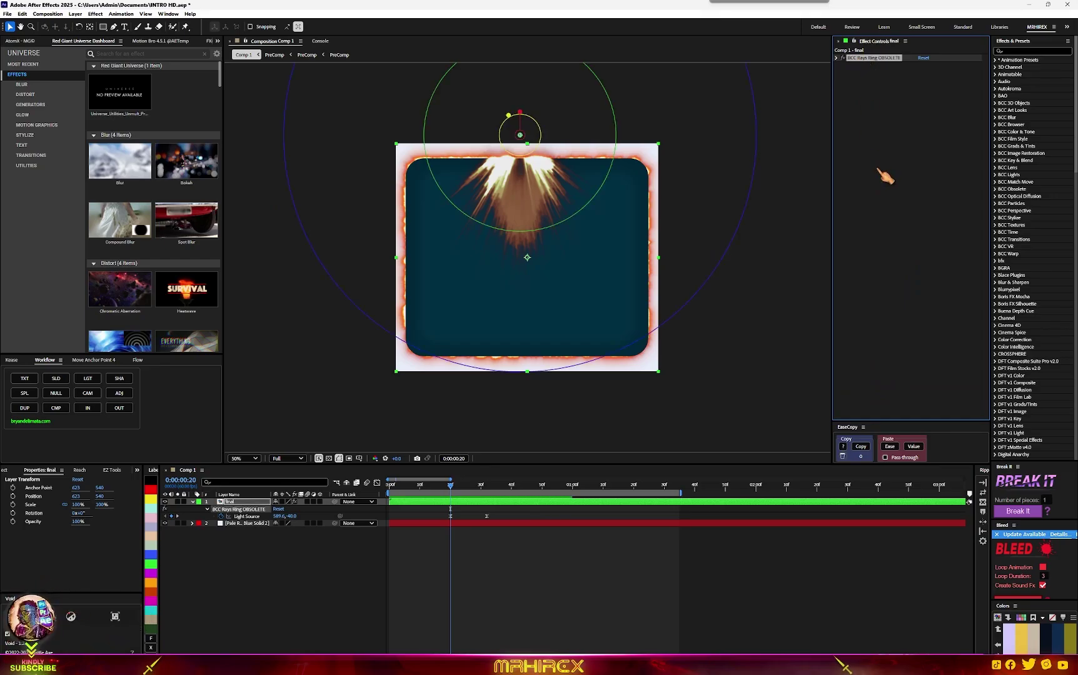
key(ctrl+d)
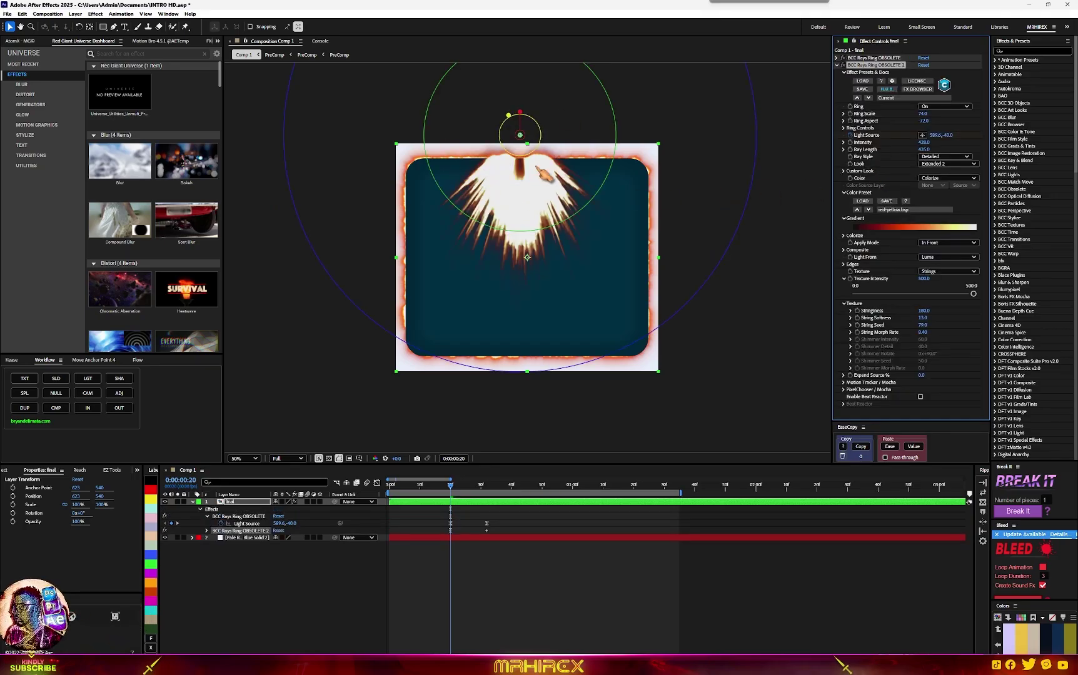
Shift the duplicate rays' Light Source slightly up and right at frame 20, and shrink their Intensity and Ray Length rings
mouse_move(521, 137)
mouse_down()
mouse_move(522, 104)
mouse_move(521, 206)
mouse_move(521, 133)
mouse_move(533, 132)
mouse_up()
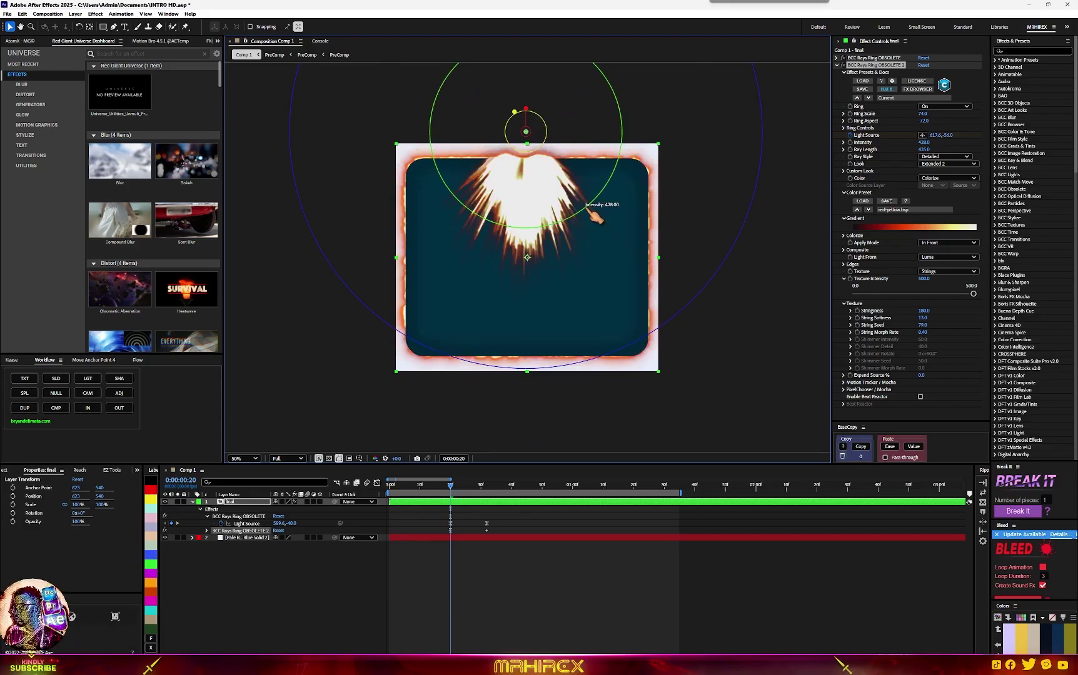
drag(595, 212, 558, 164)
drag(690, 315, 617, 235)
Raise the original rays' Texture Intensity to about 444 and inspect the ray texture up close
scroll(584, 257, down, 2)
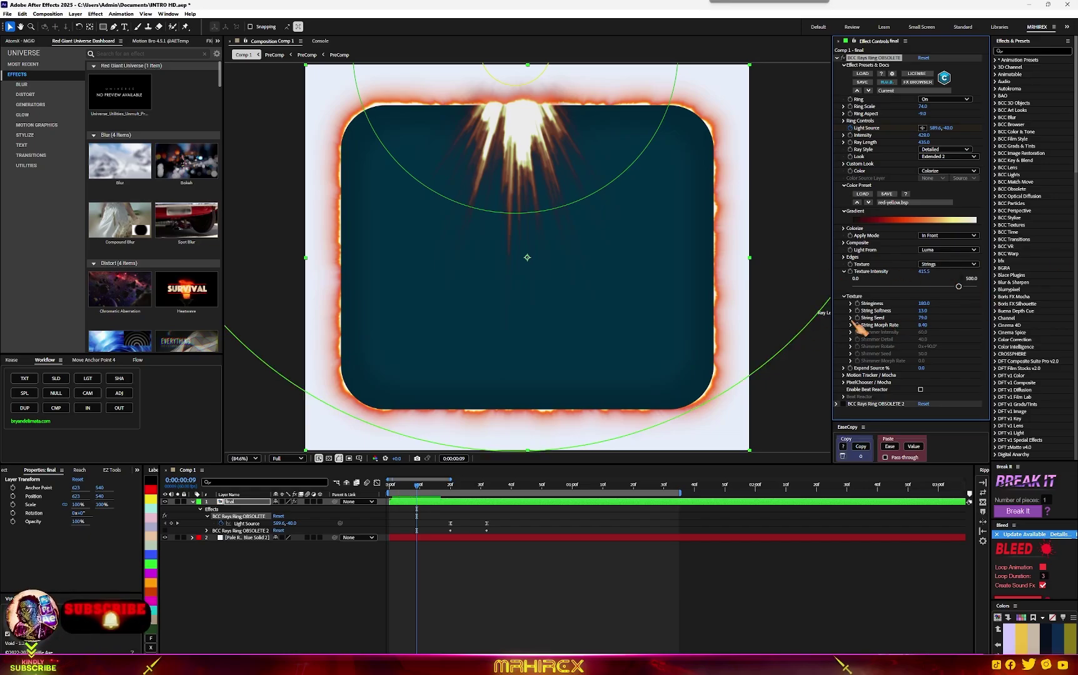
drag(958, 287, 965, 287)
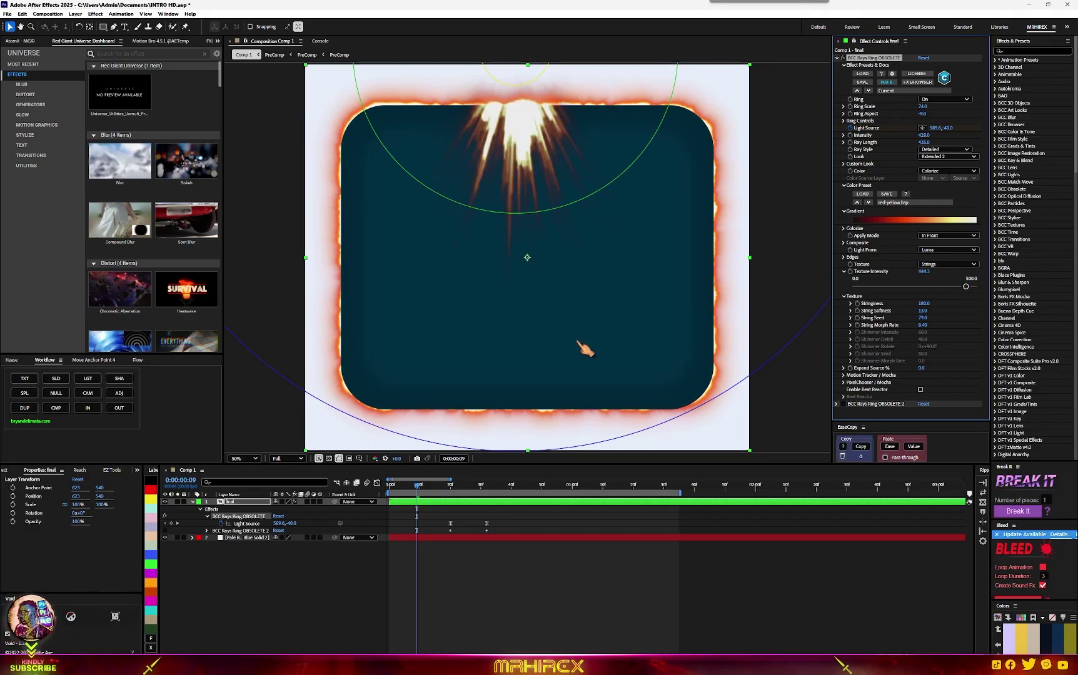
scroll(578, 342, down, 3)
scroll(578, 342, up, 3)
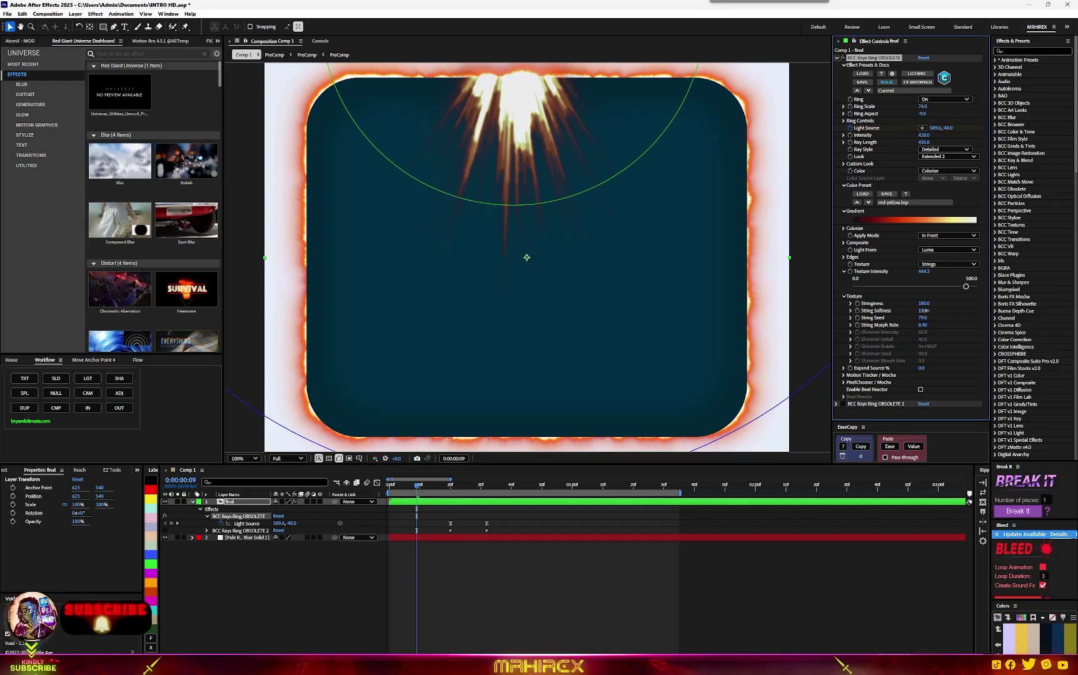
Try different String Softness values on the original rays' texture and set it to 20
drag(907, 311, 888, 316)
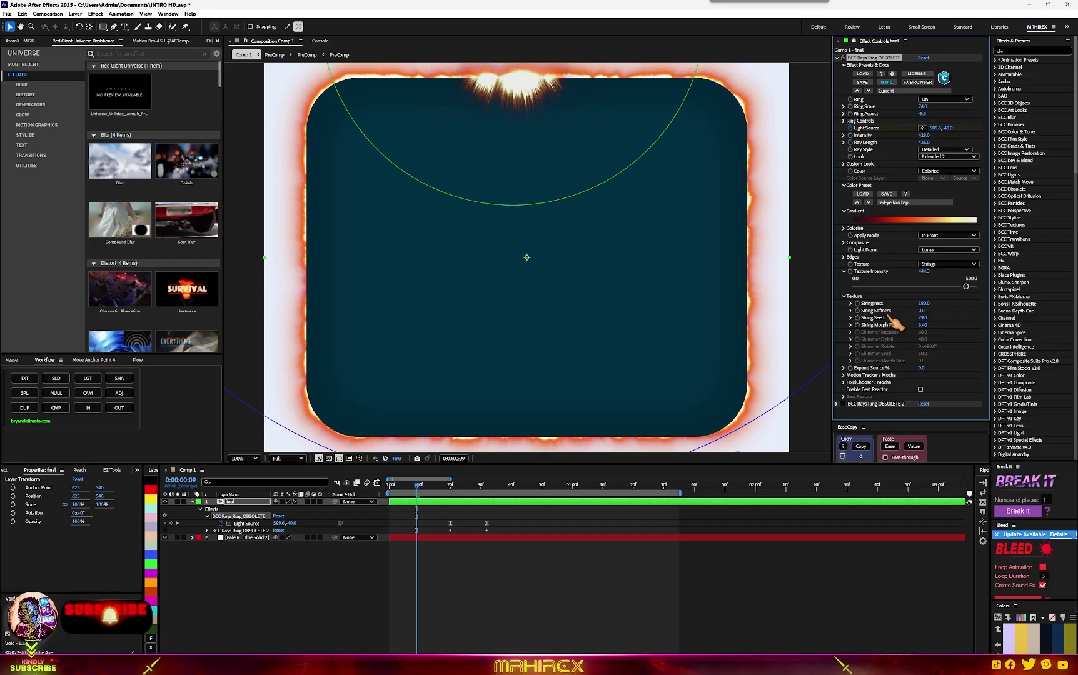
click(926, 310)
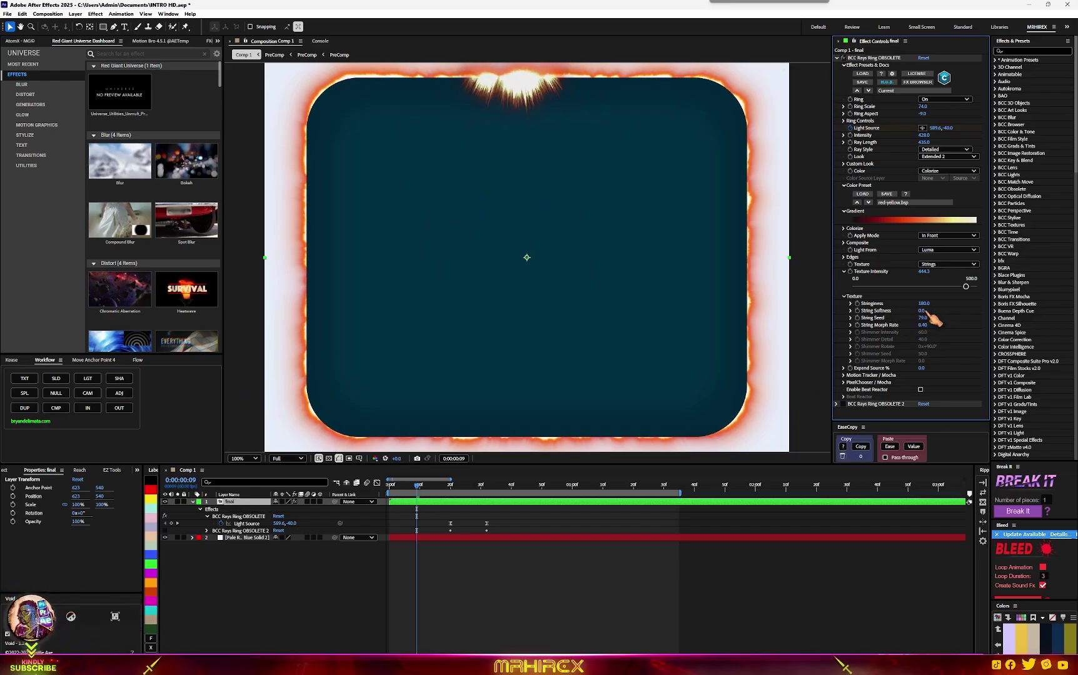
mouse_move(922, 312)
mouse_down()
mouse_move(943, 319)
mouse_move(919, 312)
mouse_up()
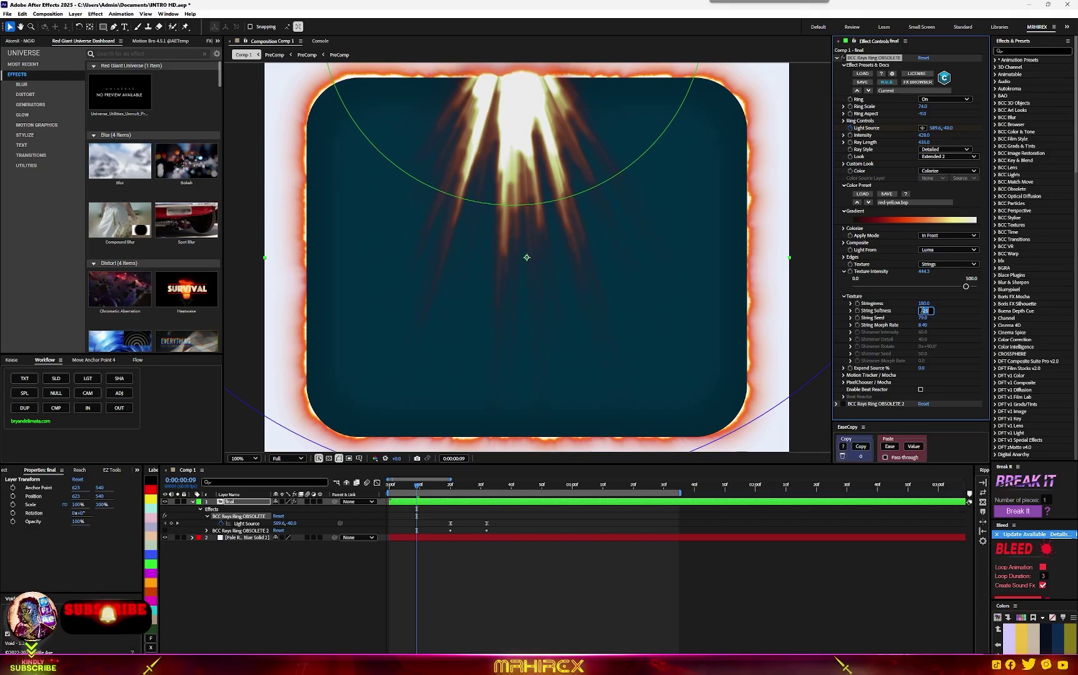
click(956, 323)
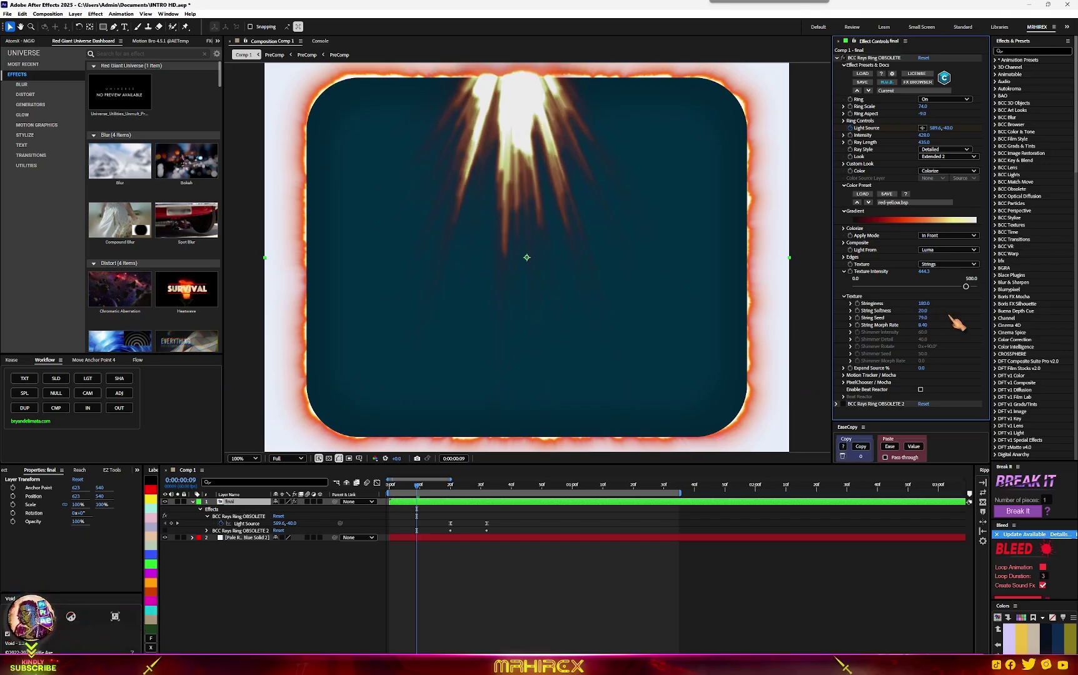
scroll(552, 258, down, 1)
scroll(553, 259, up, 1)
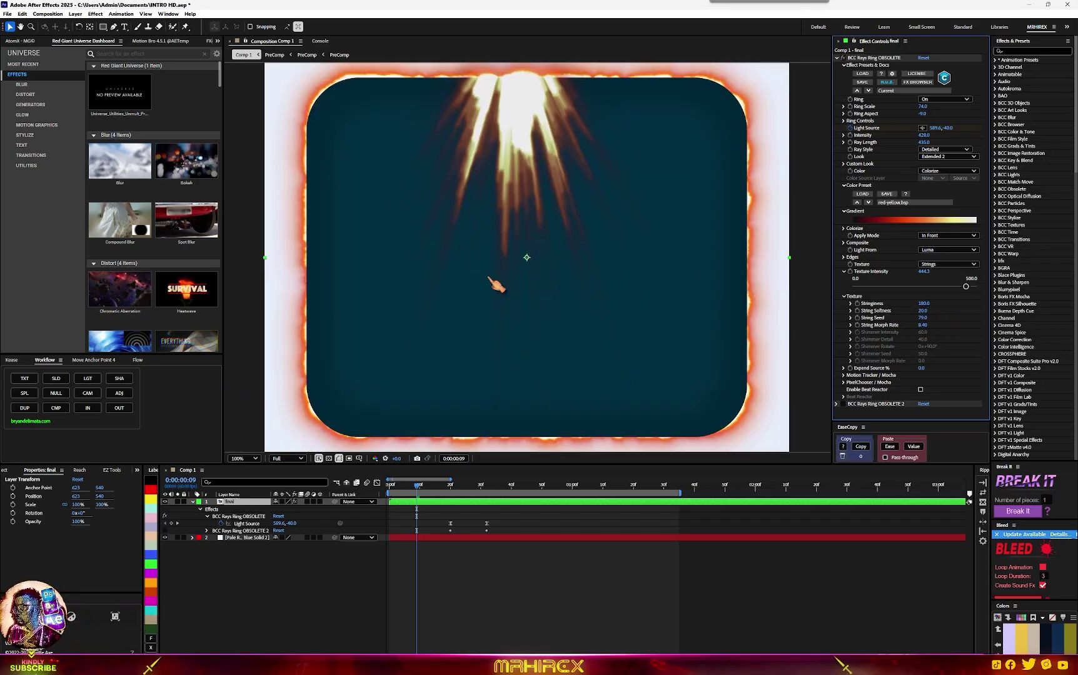
Delete the old duplicate rays effect and make a new duplicate from the updated BCC Rays Ring effect
click(837, 57)
click(869, 65)
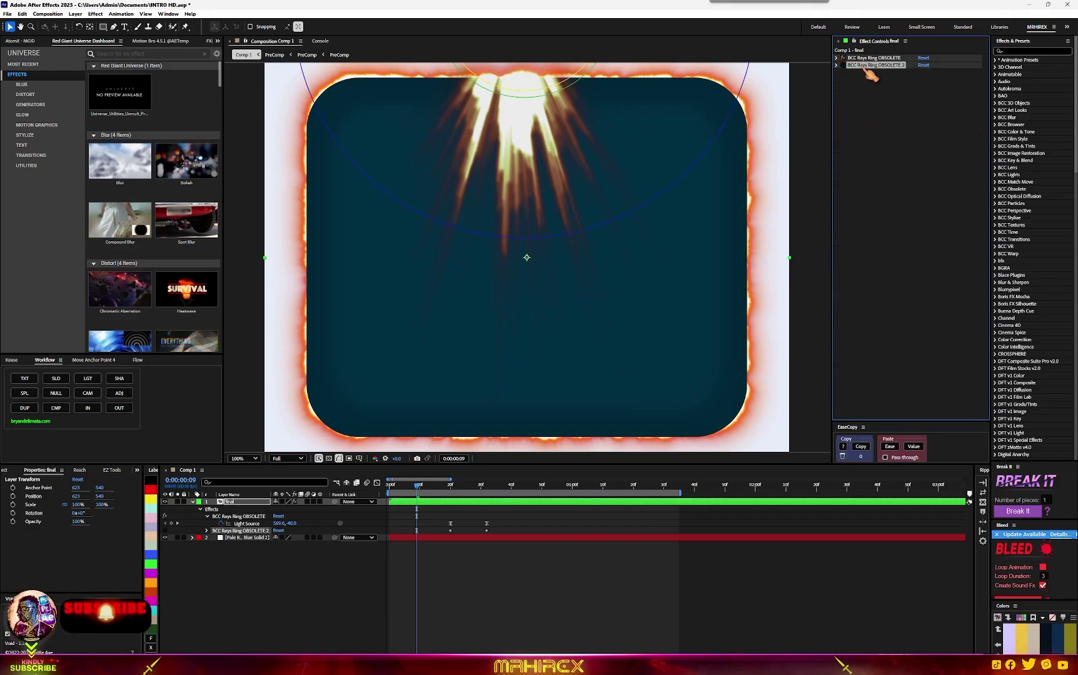
key(Delete)
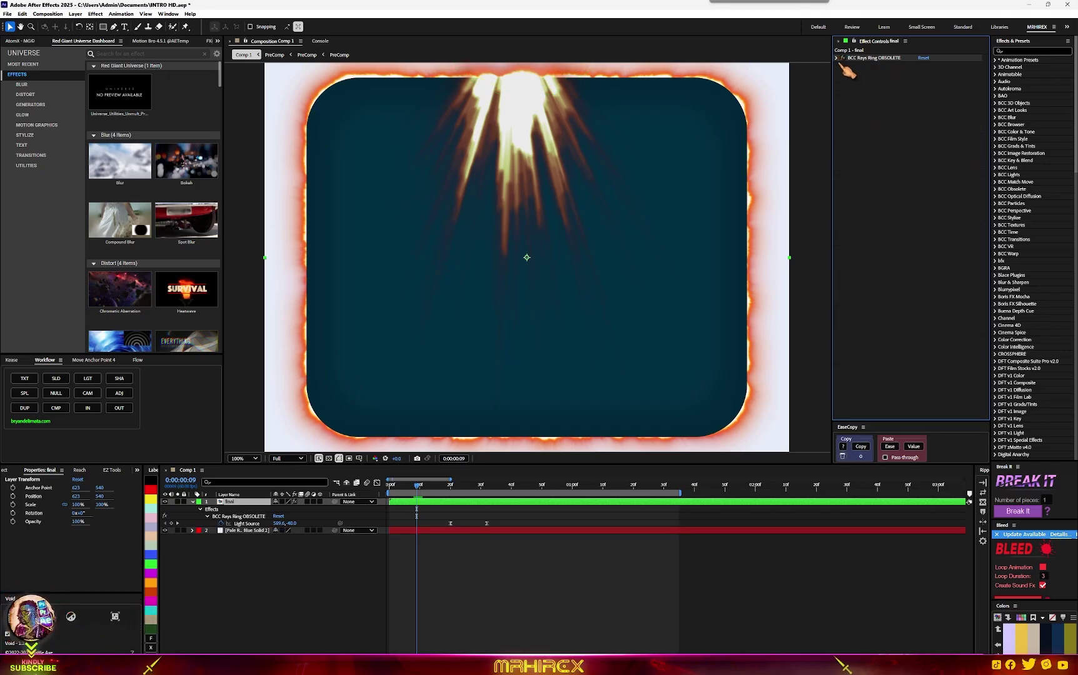
click(867, 59)
key(ctrl+d)
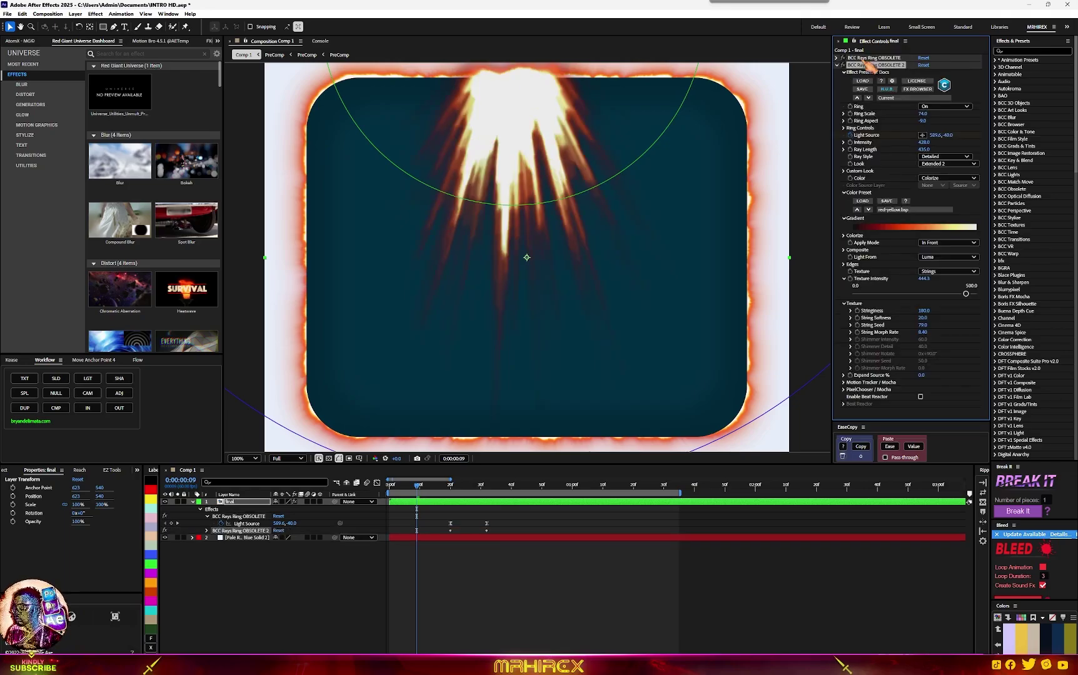
At frame 20, raise the original rays' Light Source to 595.6, -142 above the shape, and preview the animation
scroll(659, 241, down, 3)
scroll(656, 246, up, 2)
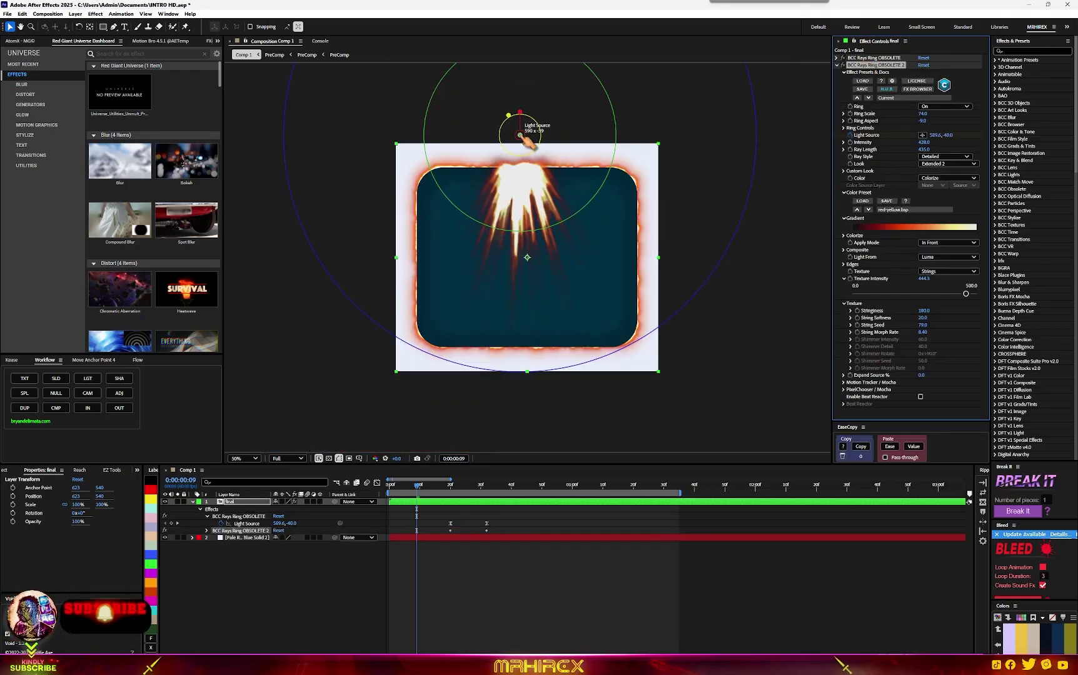
key(k)
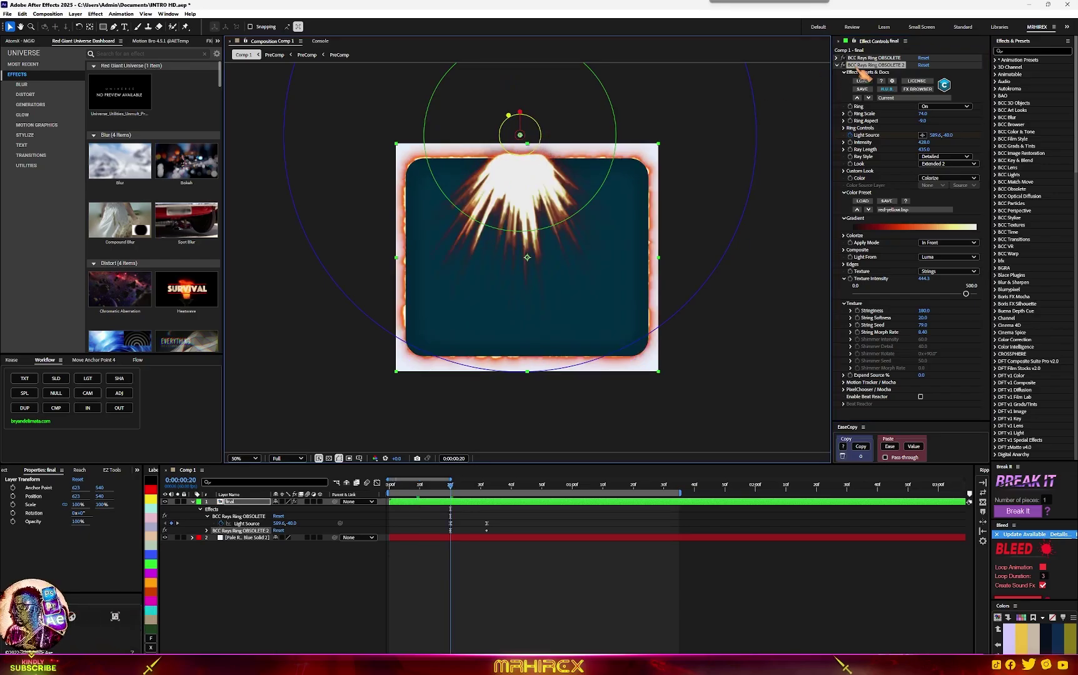
click(858, 58)
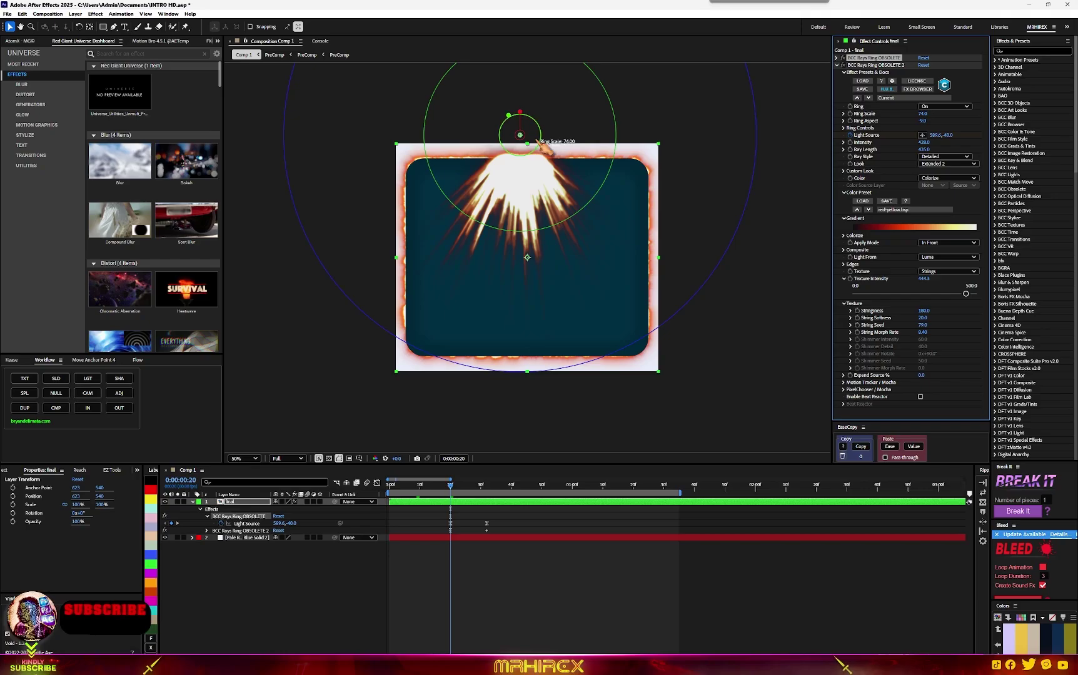
mouse_move(520, 135)
mouse_down()
mouse_move(521, 118)
mouse_move(530, 122)
mouse_up()
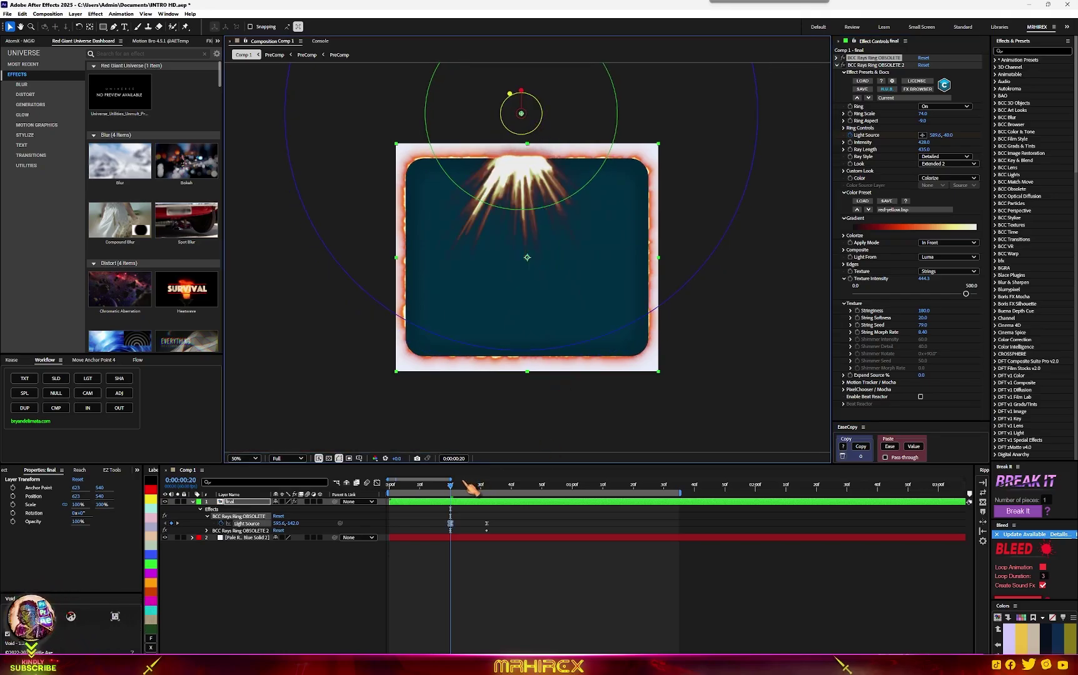
key(space)
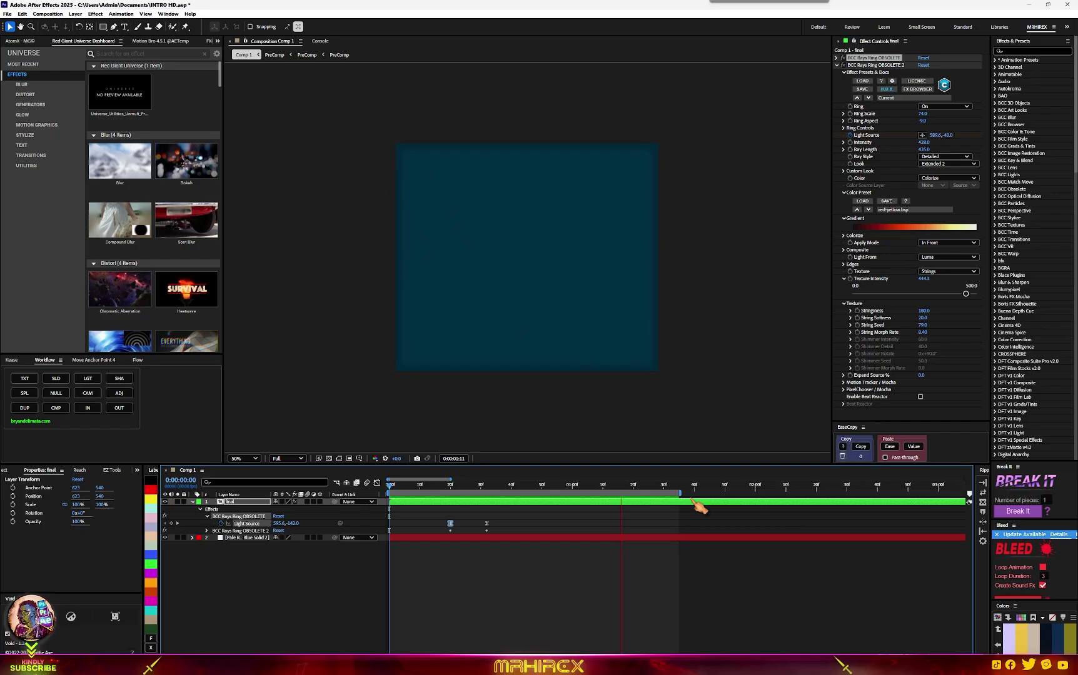
key(space)
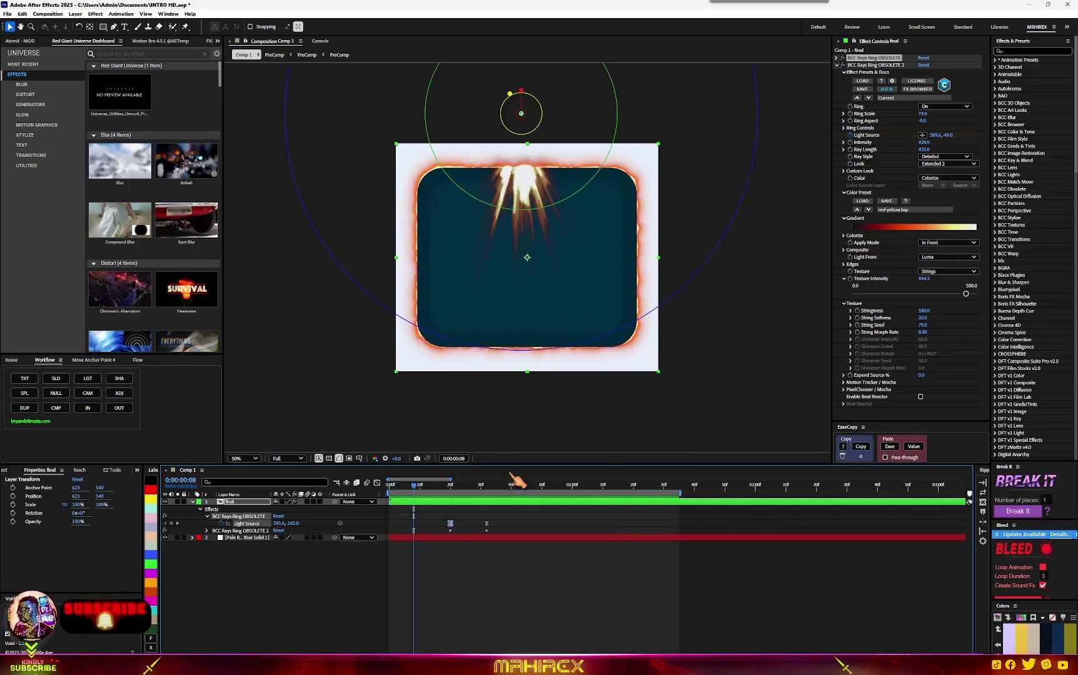
Try the mag-red colour preset on the duplicate BCC Rays Ring effect
click(911, 211)
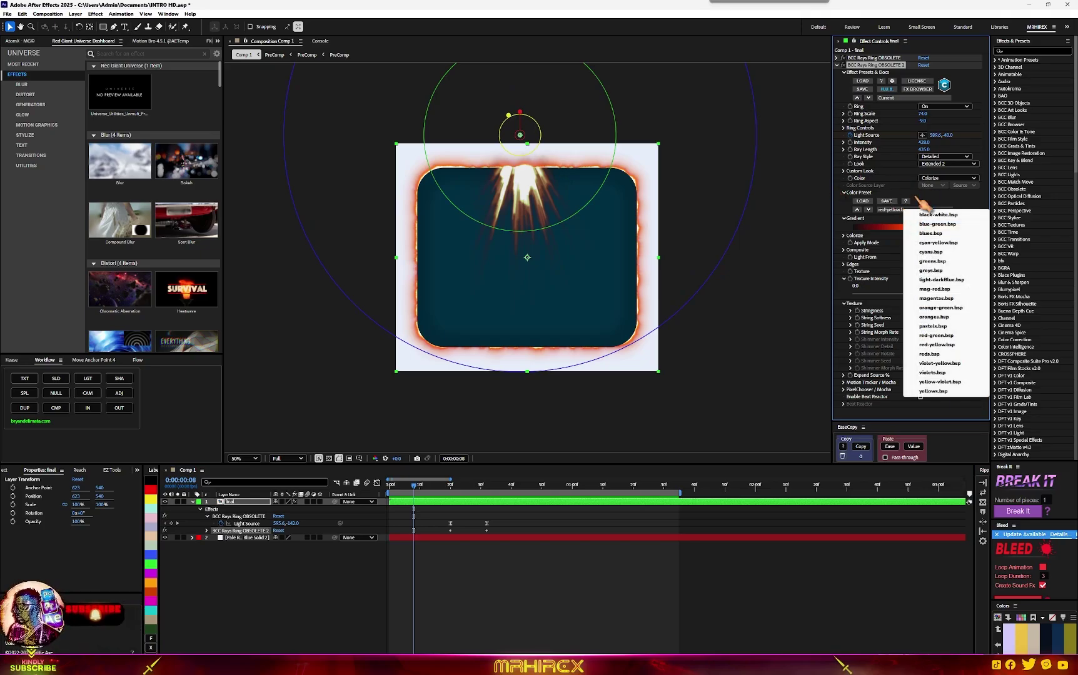
click(948, 290)
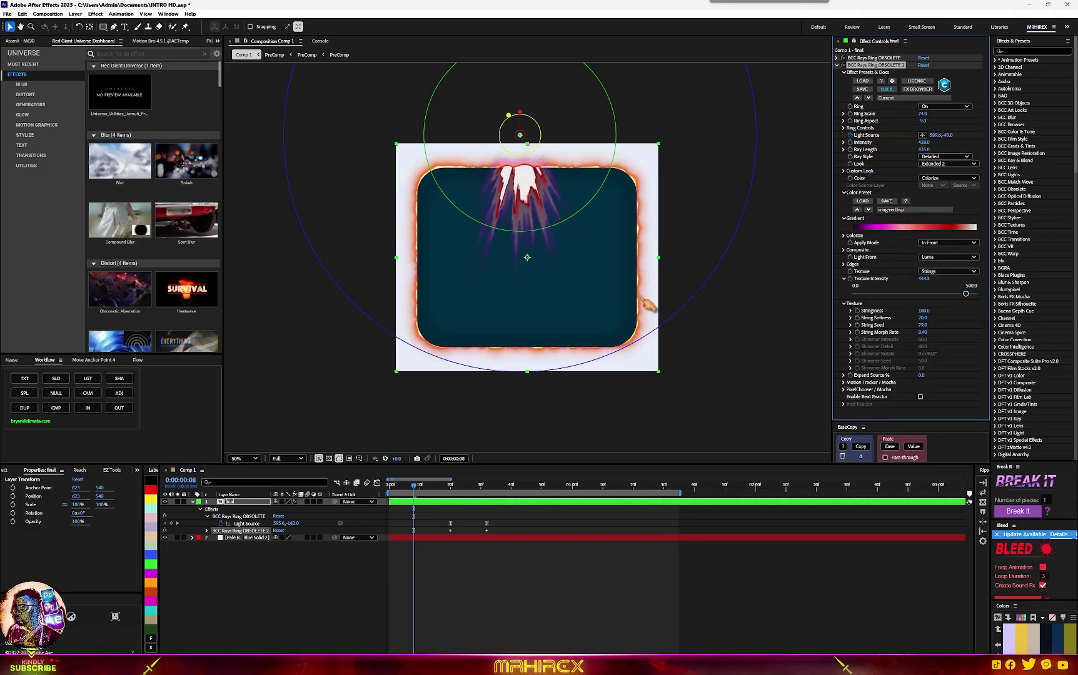
click(908, 213)
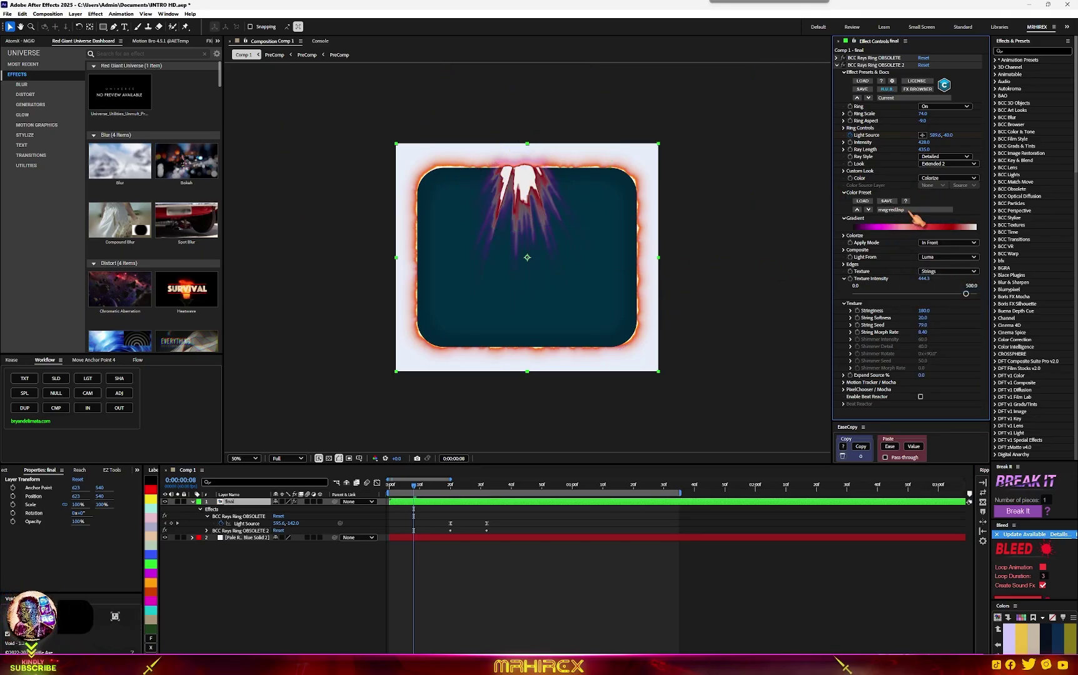
click(908, 211)
click(943, 291)
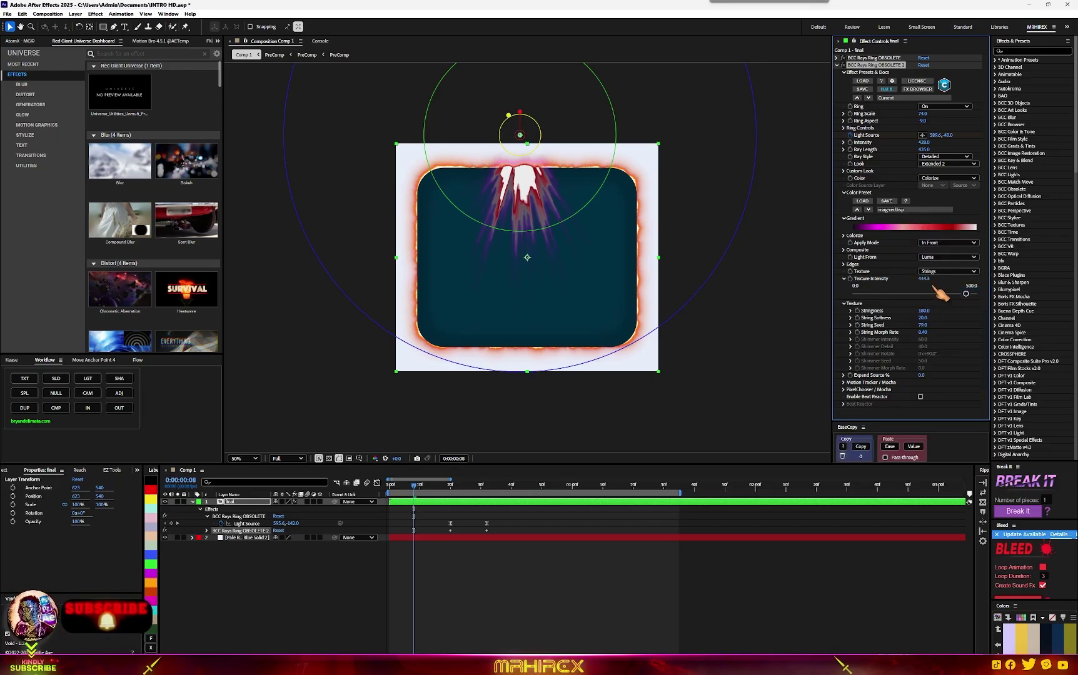
Try the greens colour preset on the rays effects and preview the animation
click(844, 236)
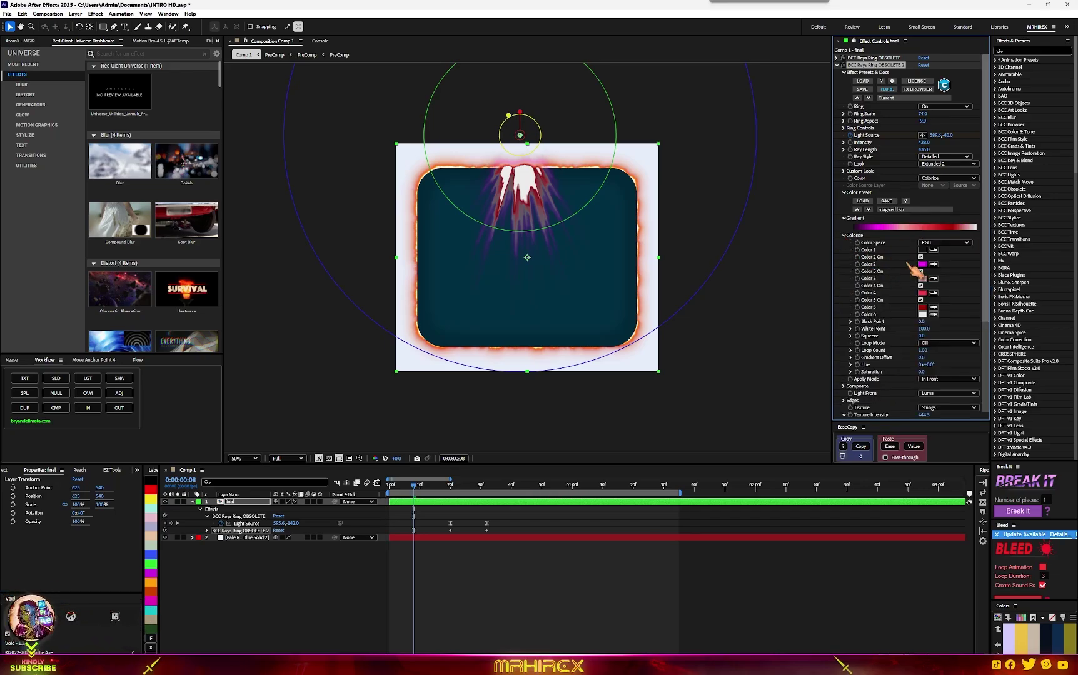
click(914, 210)
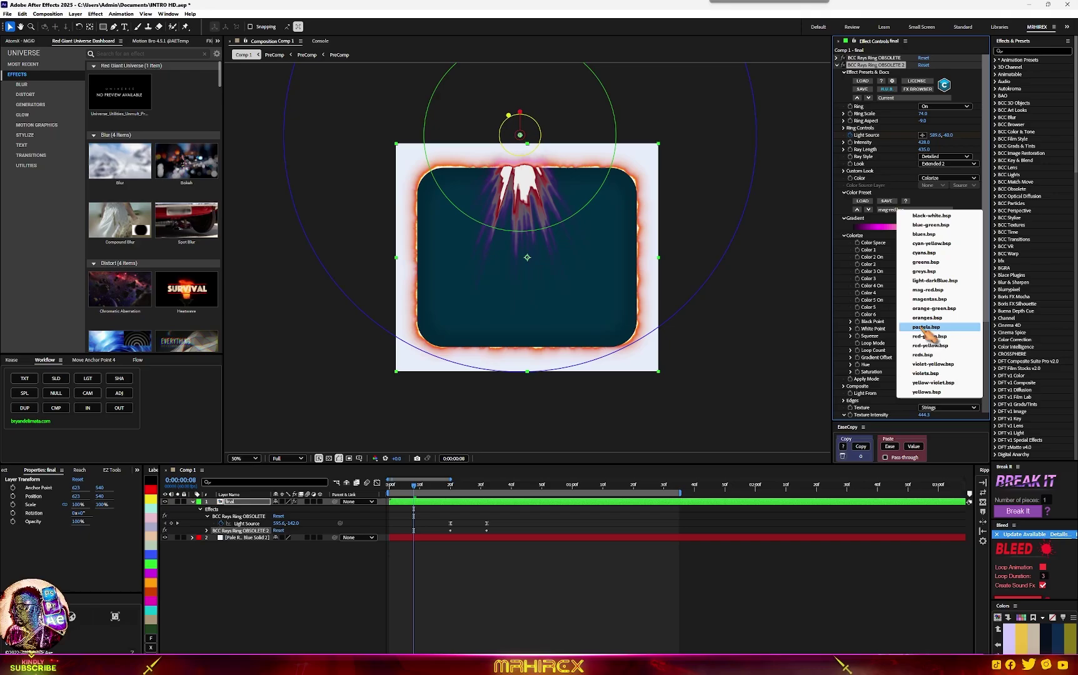
click(925, 262)
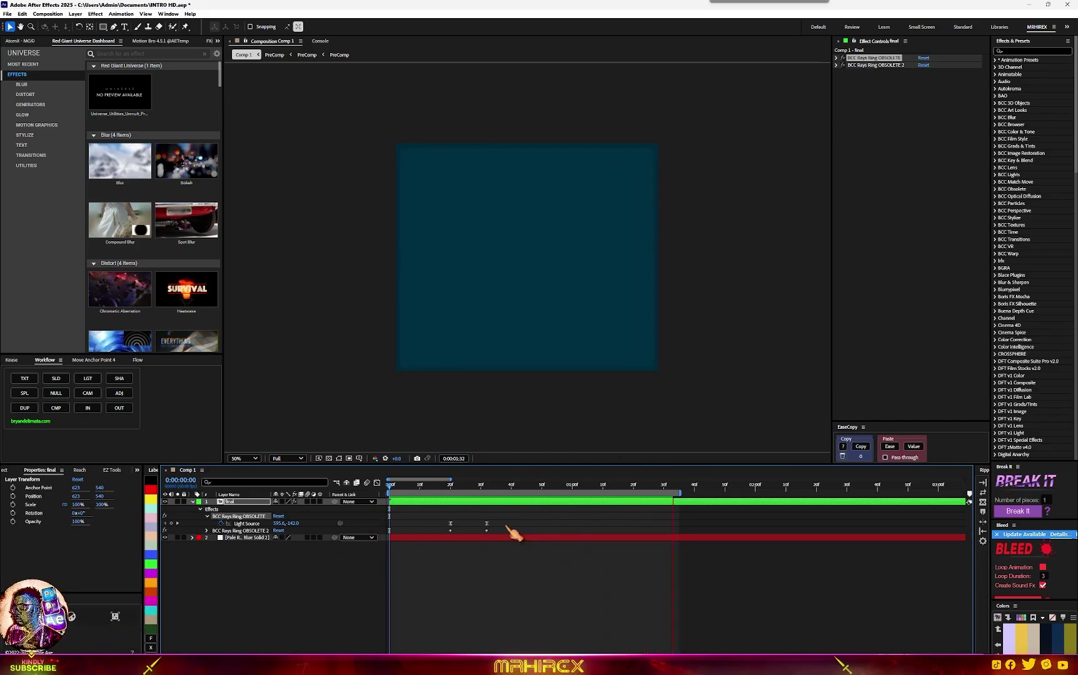
key(space)
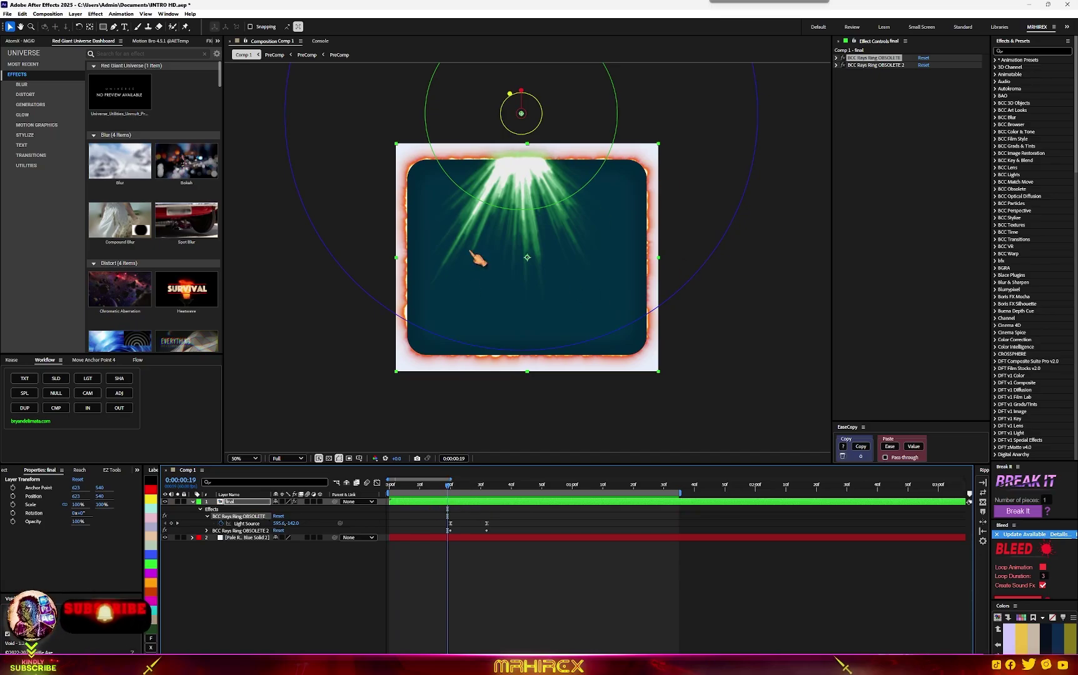
Apply the blues colour preset to the original BCC Rays Ring effect
click(497, 504)
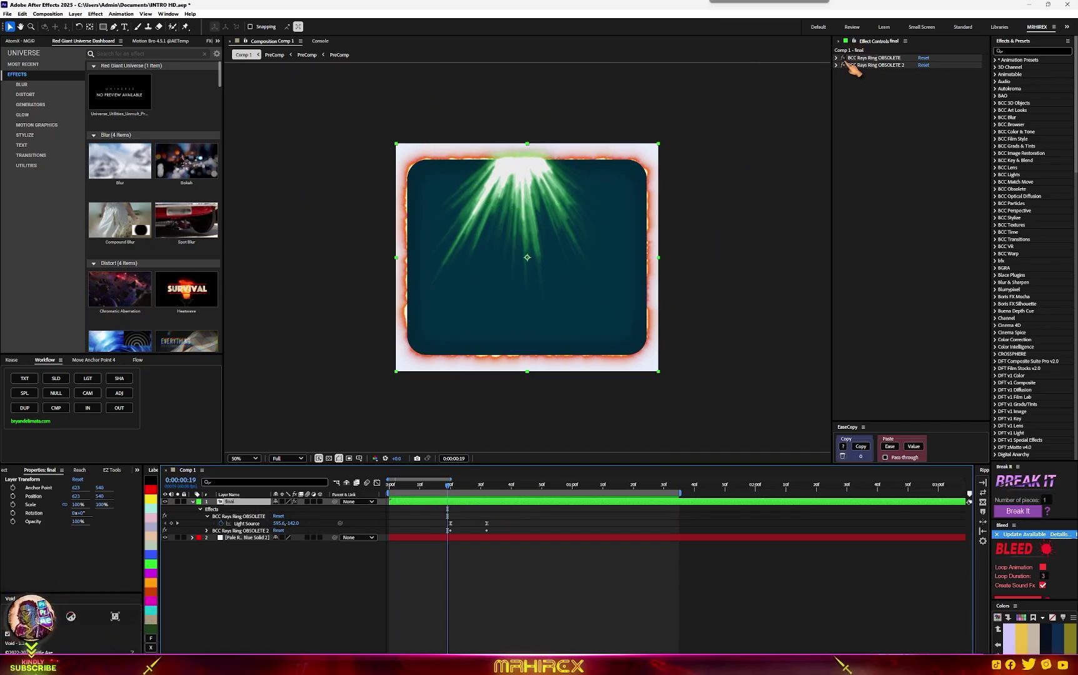
click(837, 58)
click(916, 202)
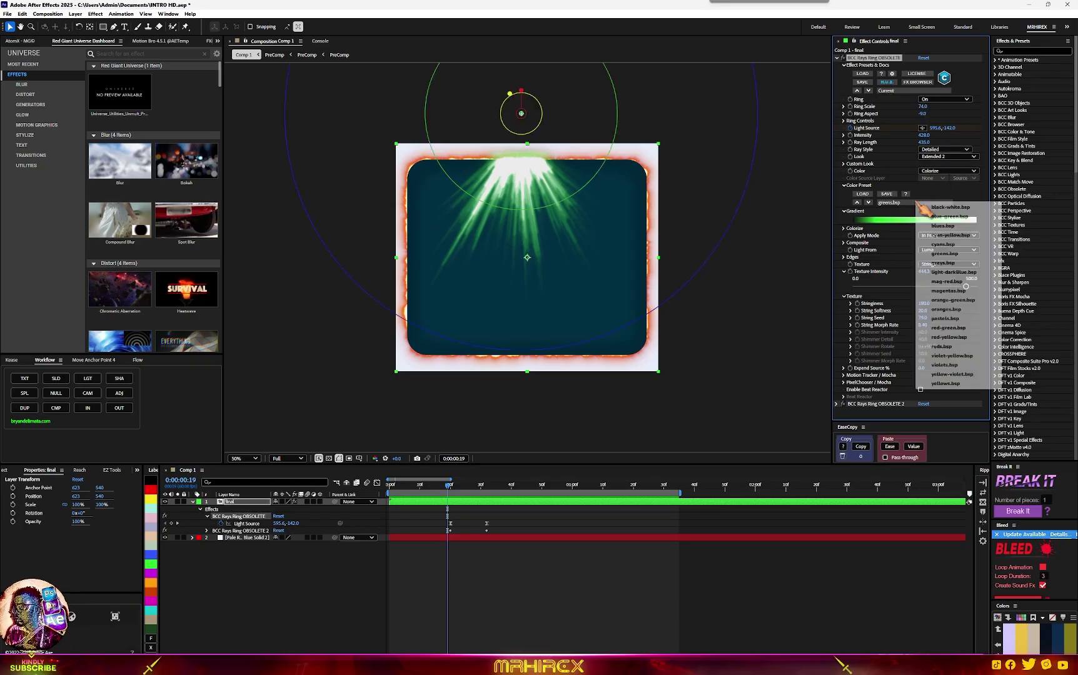
click(943, 226)
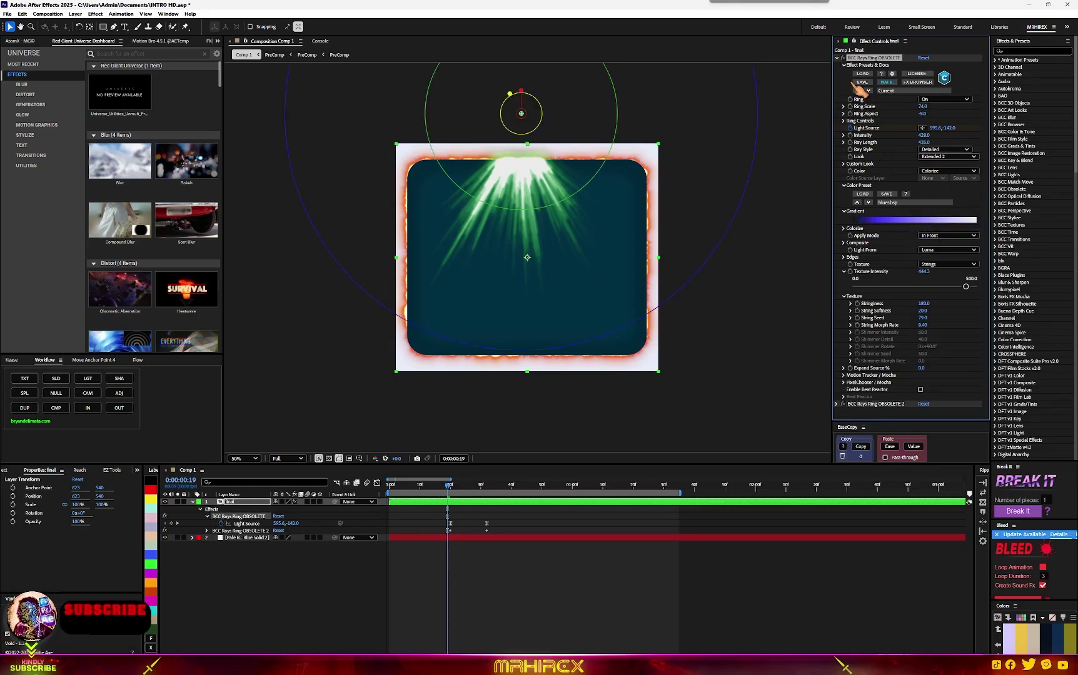
click(837, 58)
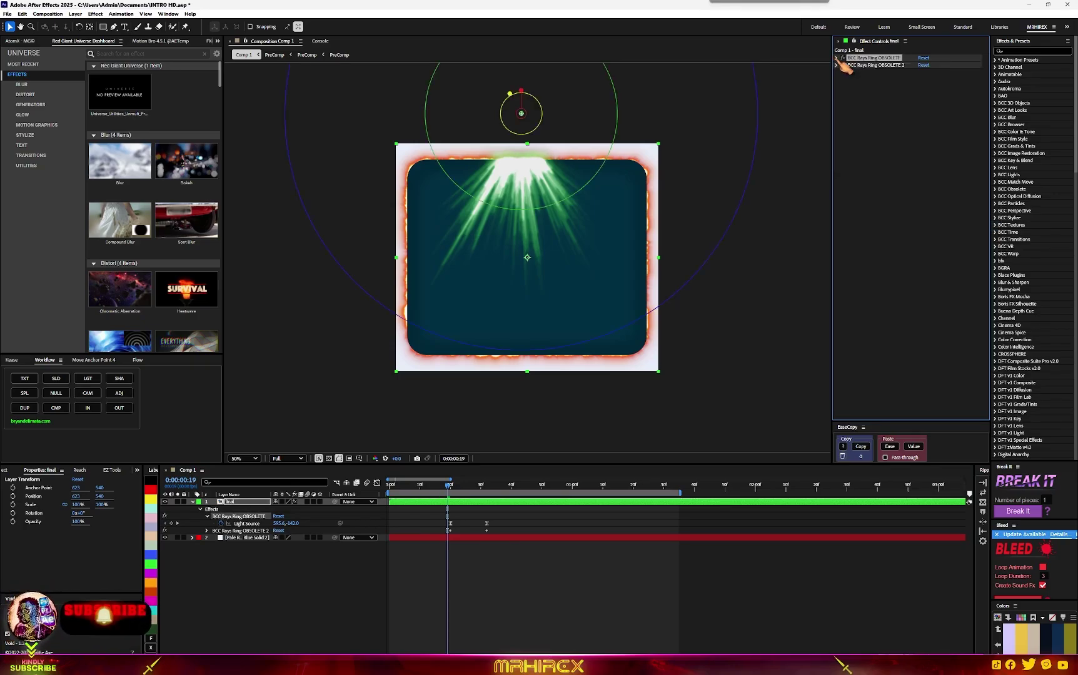
Try the blue-green colour preset on the duplicate BCC Rays Ring effect and settle on the blues preset
click(837, 65)
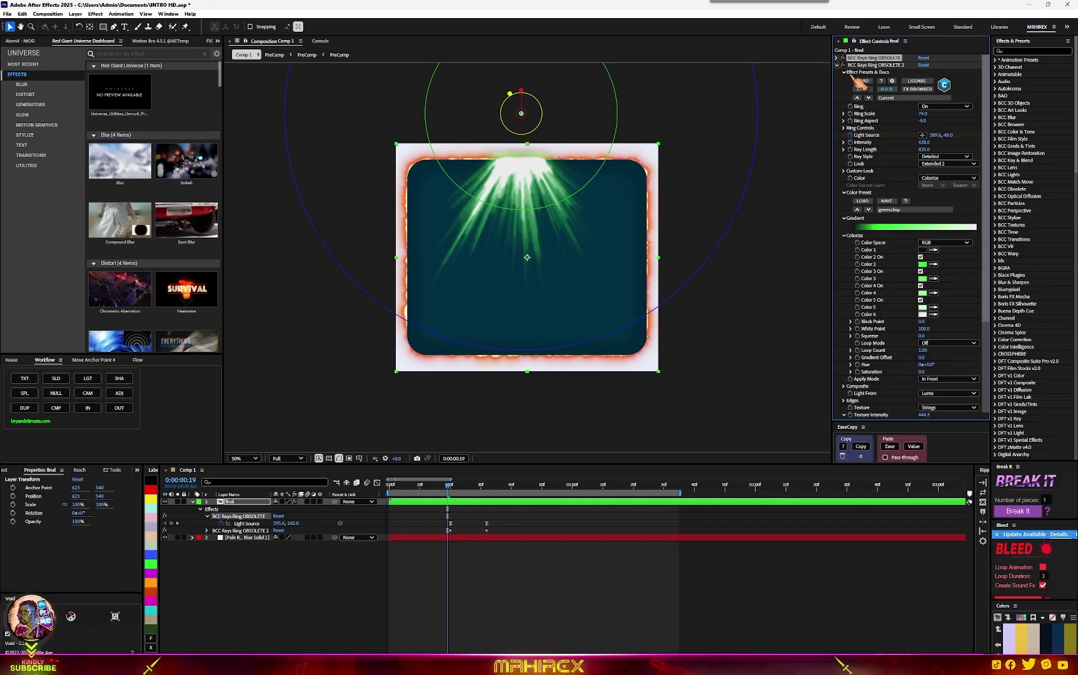
click(901, 226)
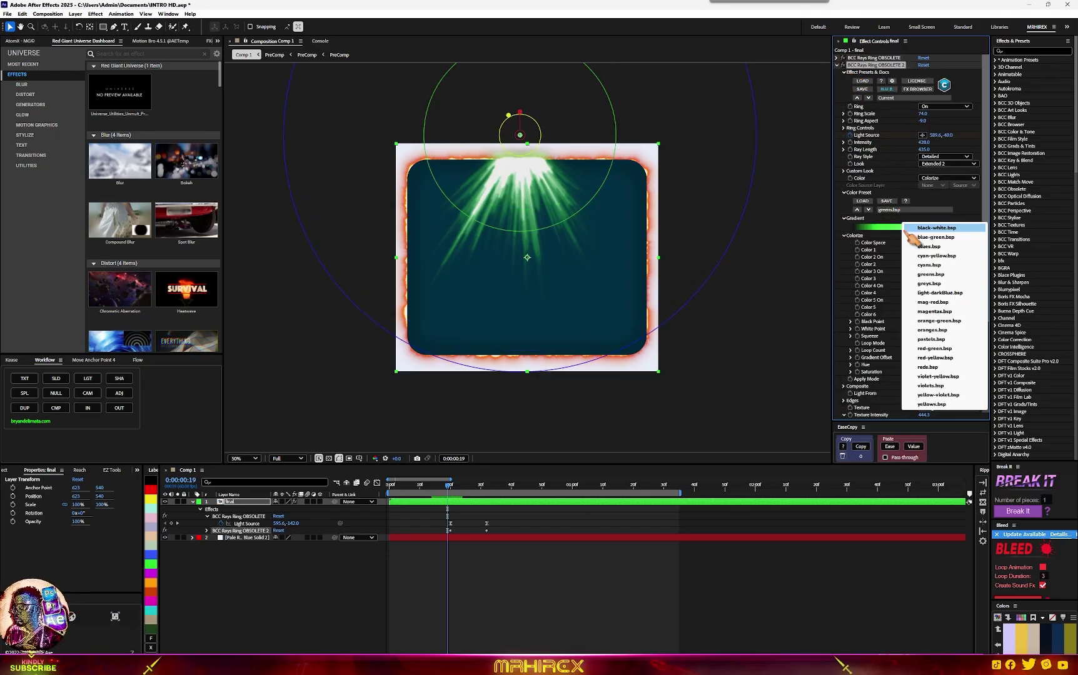
click(936, 238)
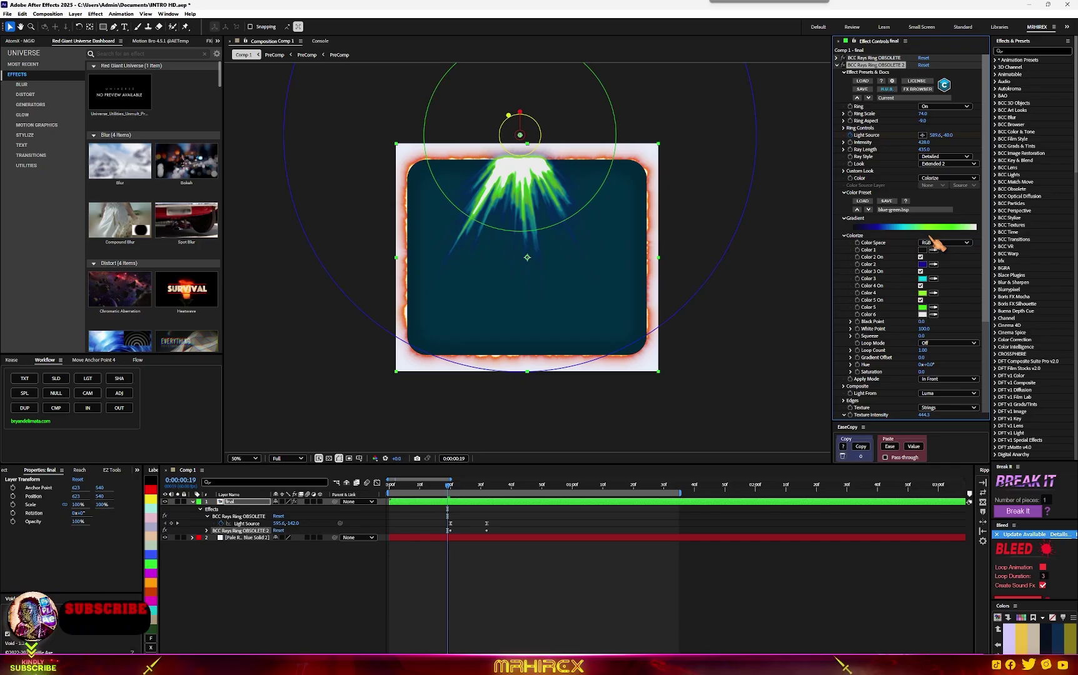
click(905, 209)
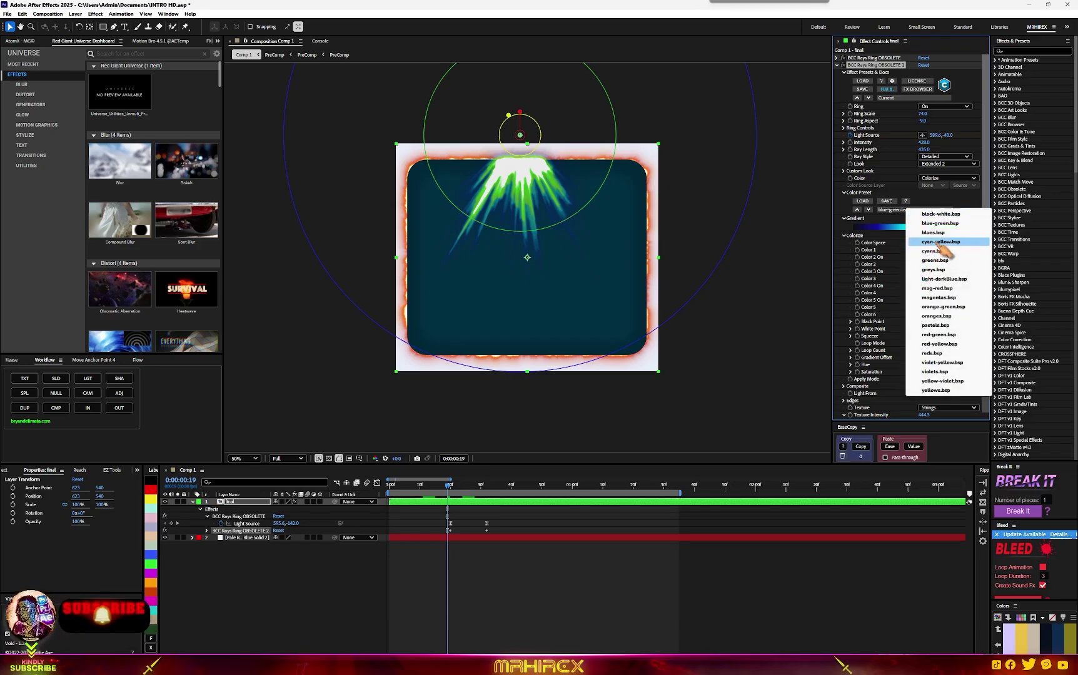
click(938, 235)
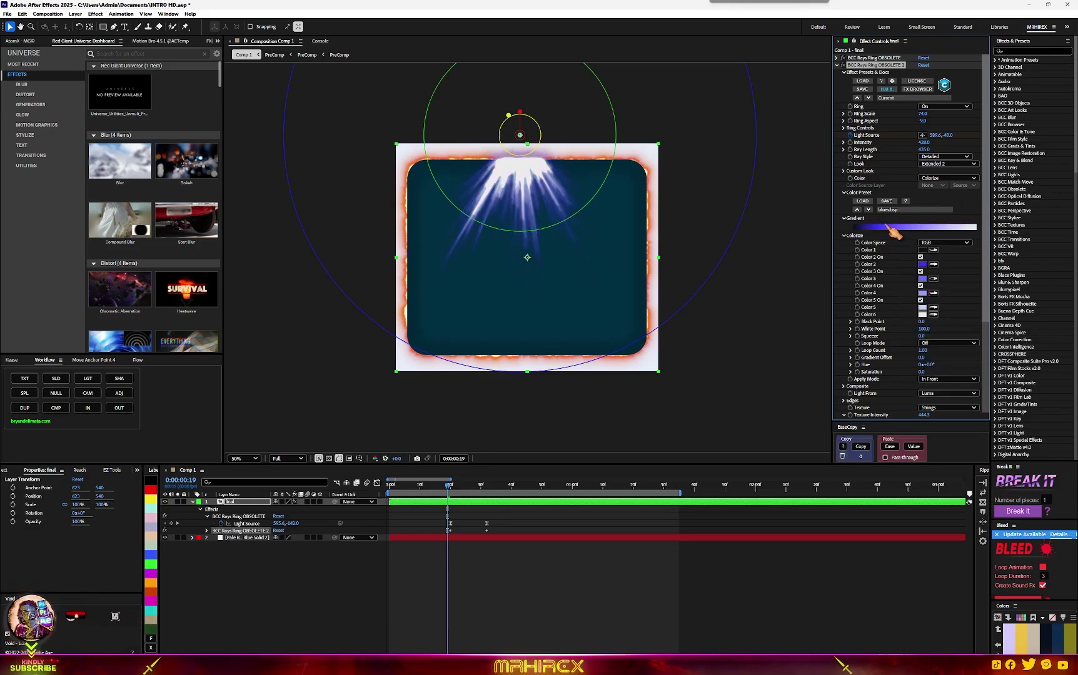
Set the original rays' texture Stringiness to 254
click(838, 65)
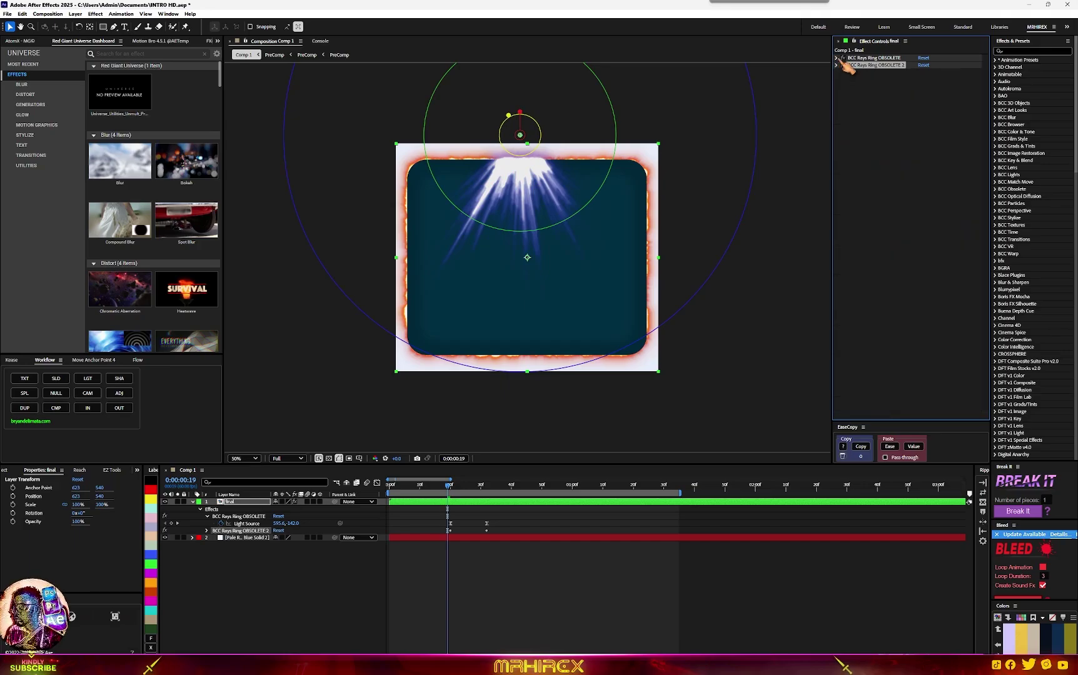
click(837, 57)
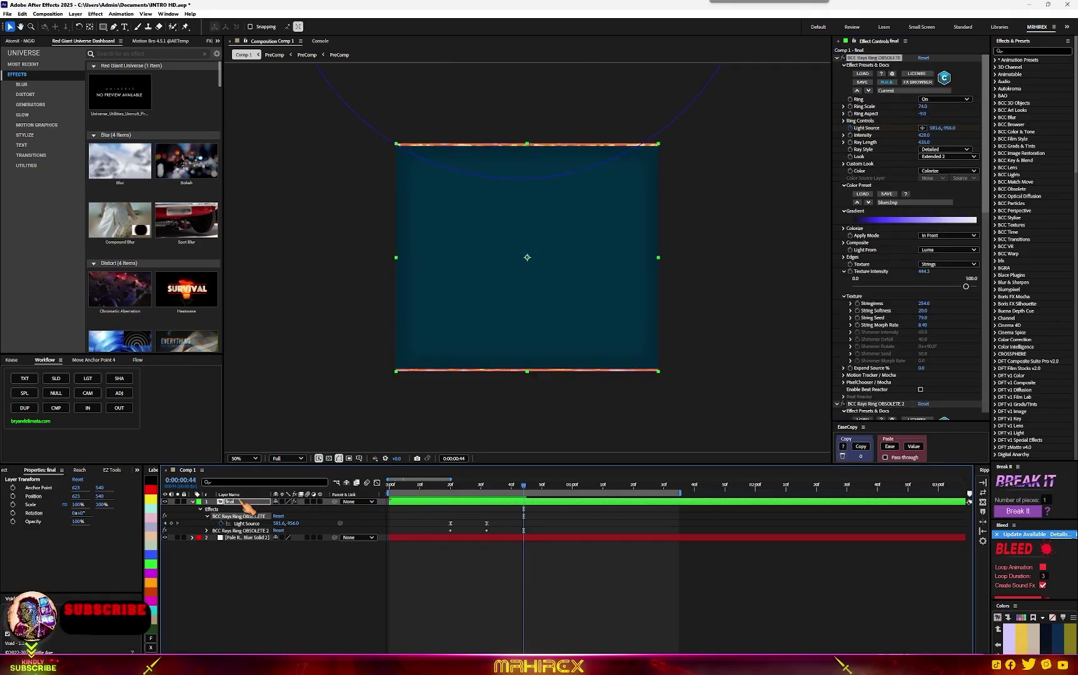
Inside the final layer's nested bg precomp, add the 411scenes Rick Grimes Season 8 Badass 4K clip above Shape Layer 2 and precompose it
double_click(238, 503)
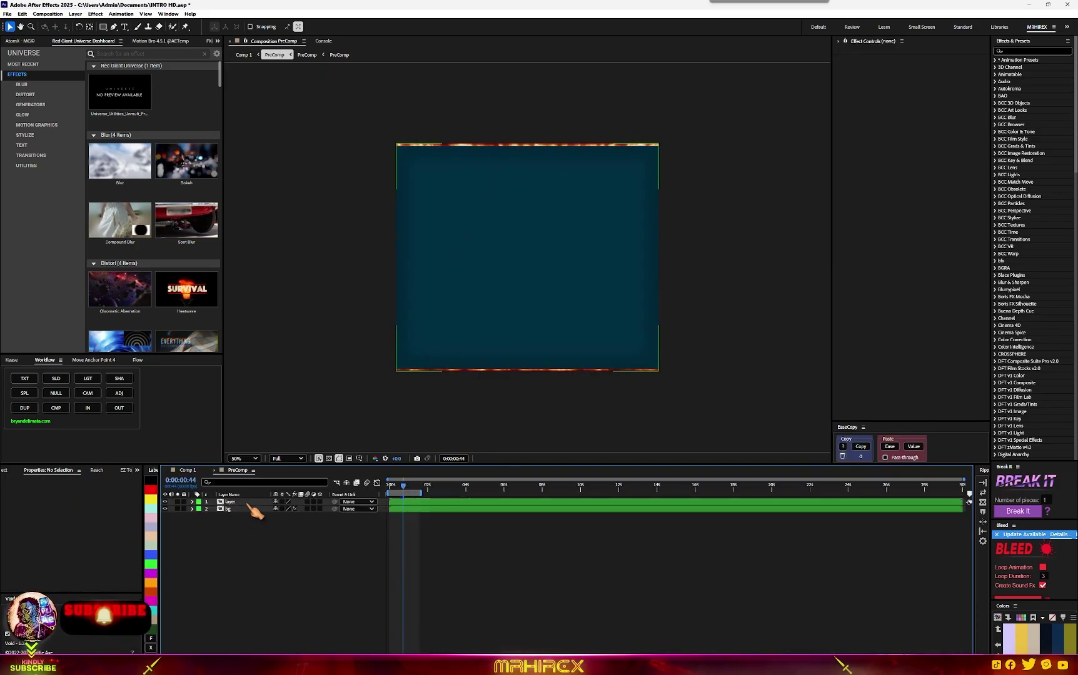
double_click(240, 510)
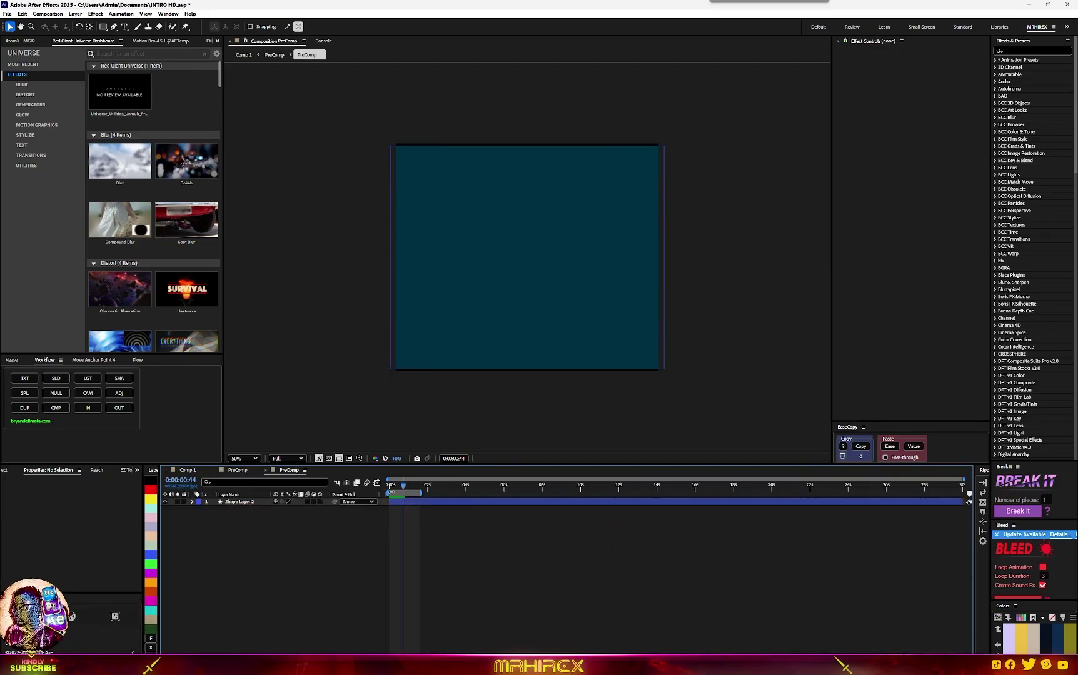
drag(401, 489, 361, 493)
key(space)
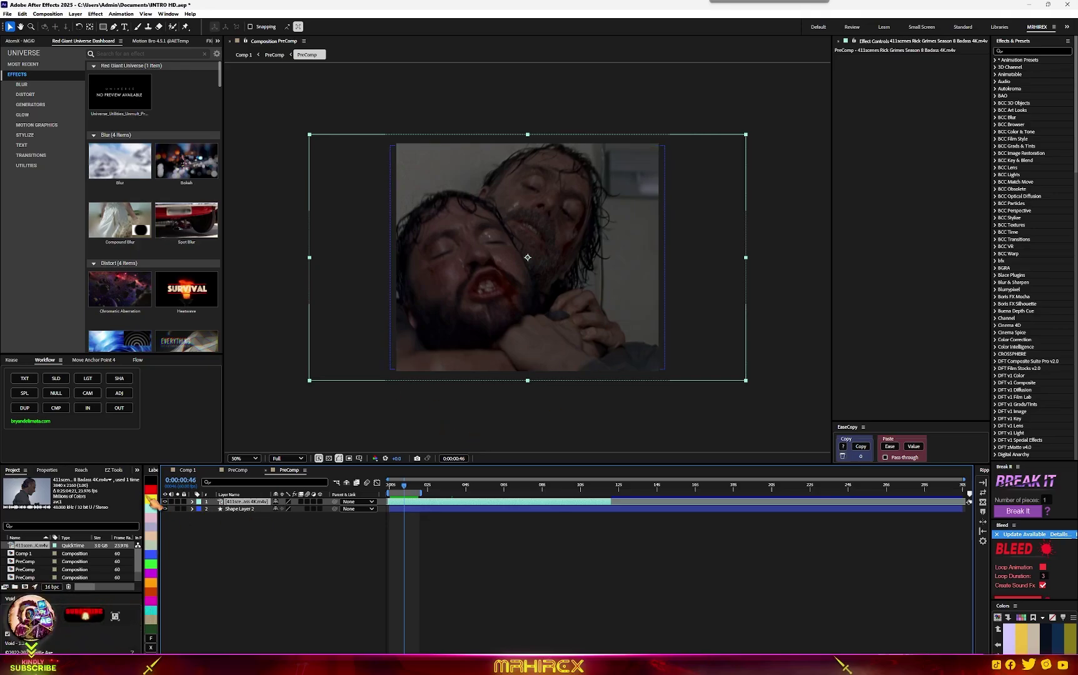
click(60, 410)
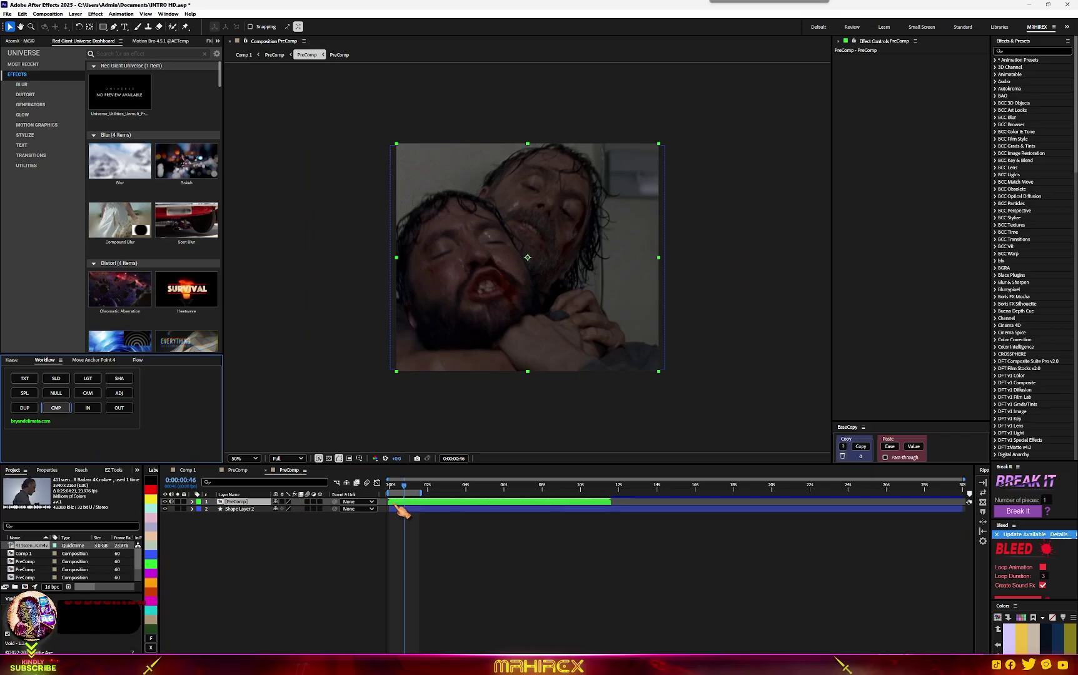
Duplicate Shape Layer 2 and use the copy, Shape Layer 3, as the track matte for the clip's precomp
click(249, 510)
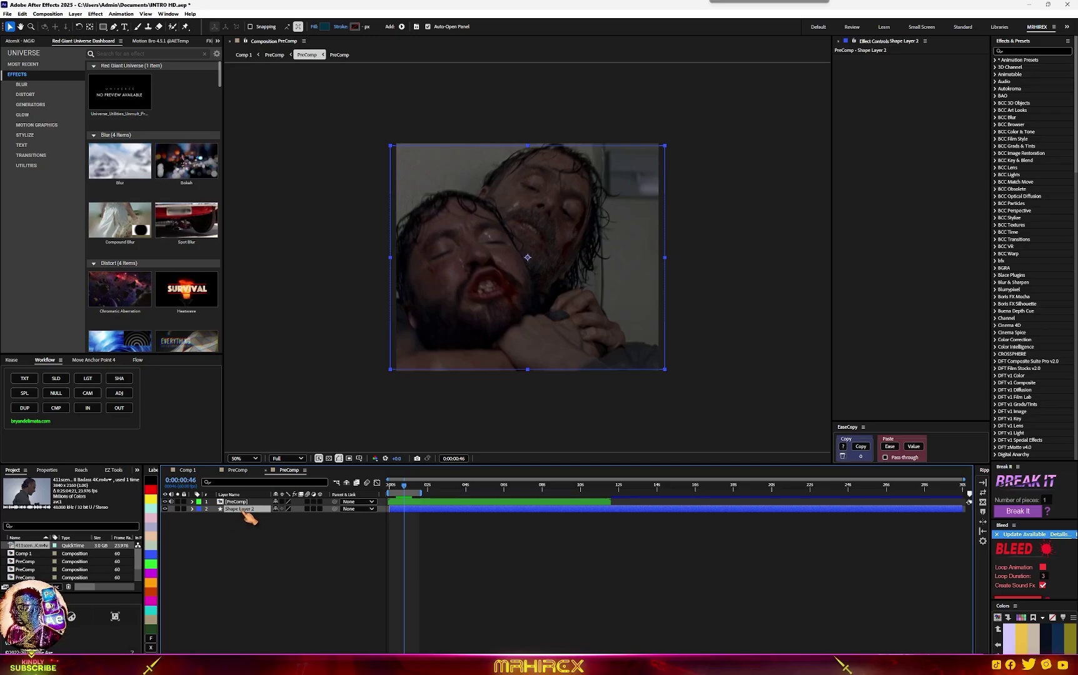
key(ctrl+d)
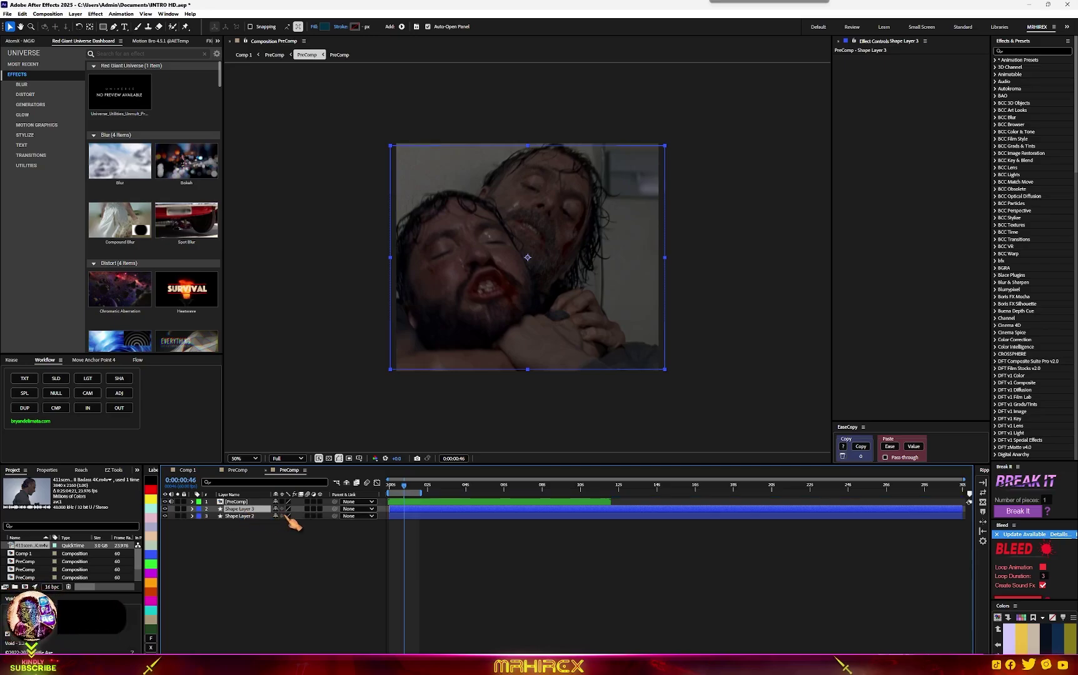
key(F4)
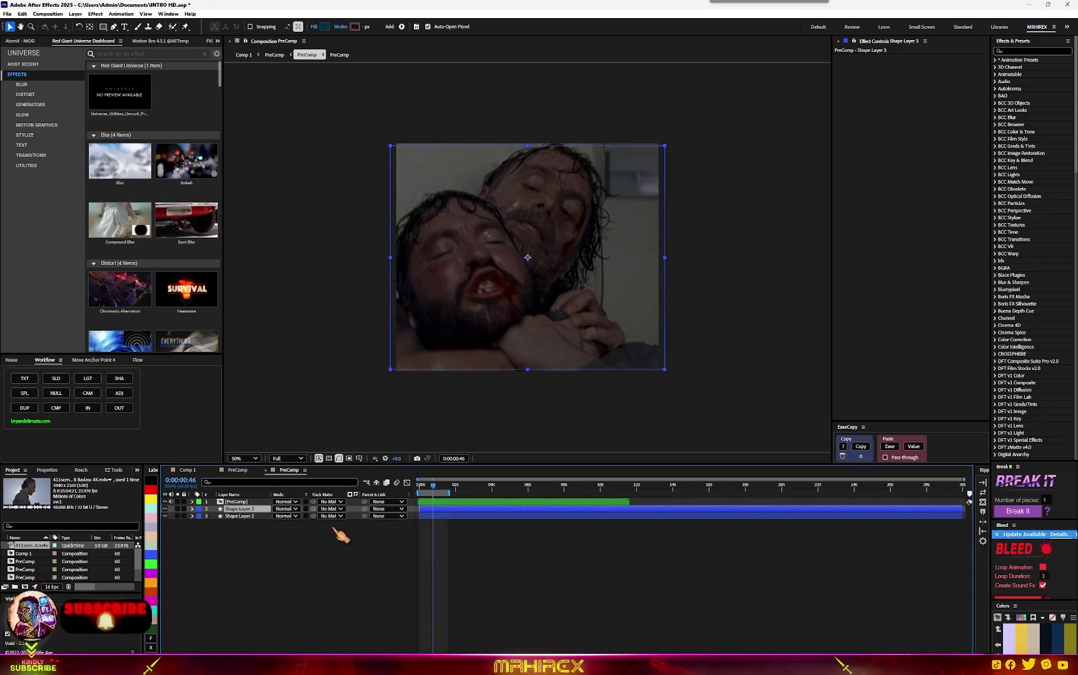
click(331, 502)
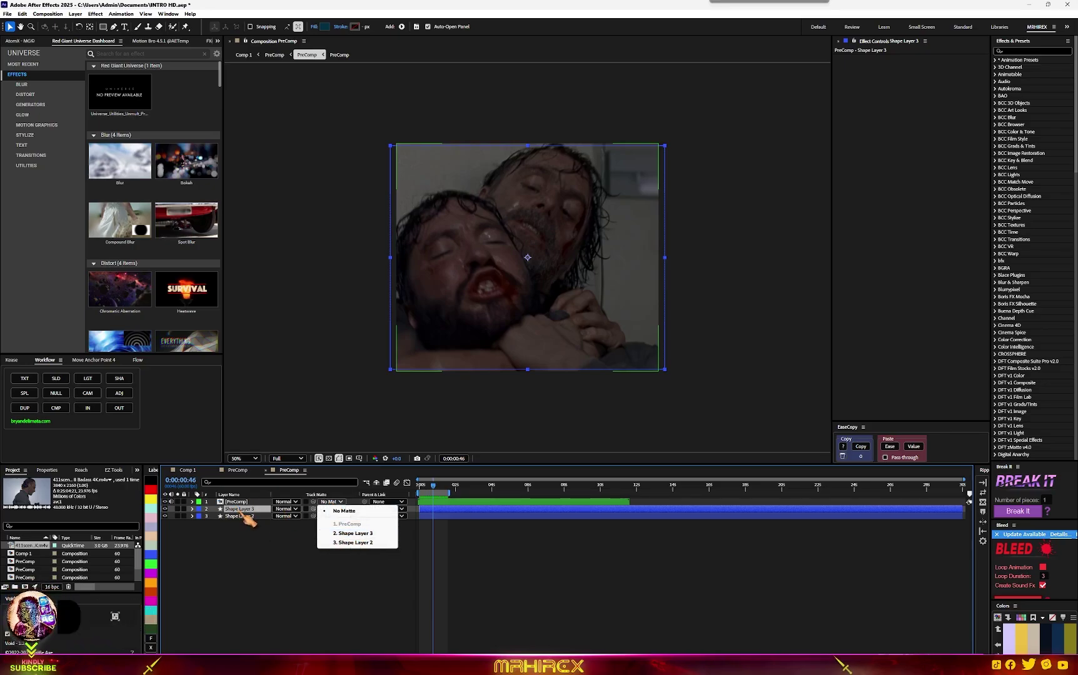
click(350, 533)
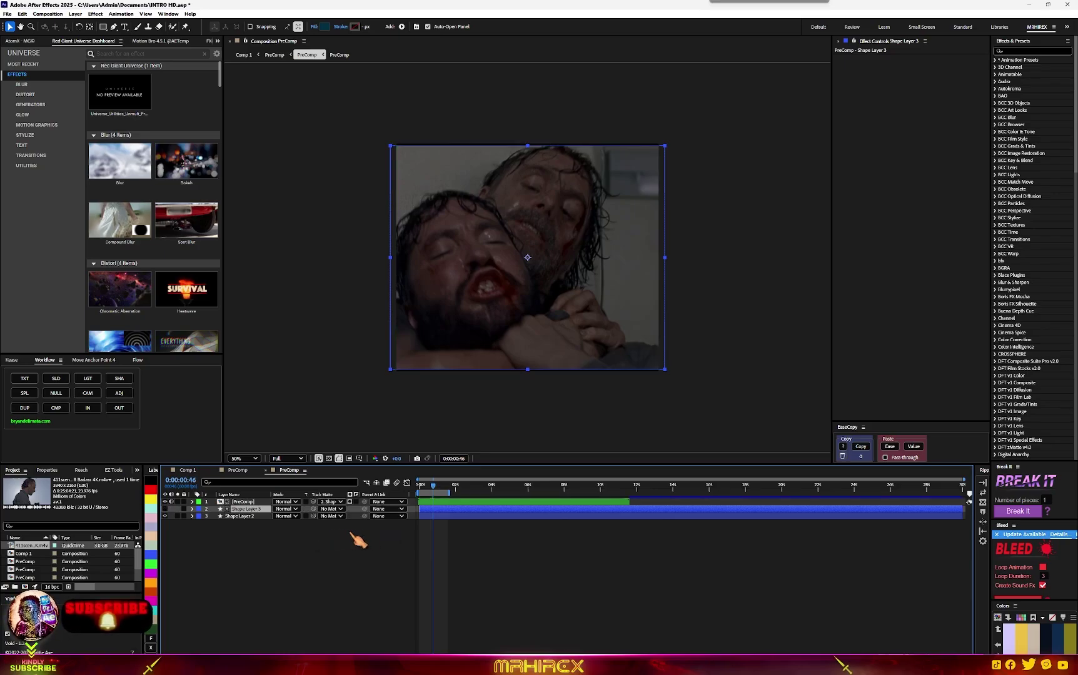
Preview the matted clip from the first frame of the nested precomp
drag(433, 486, 411, 485)
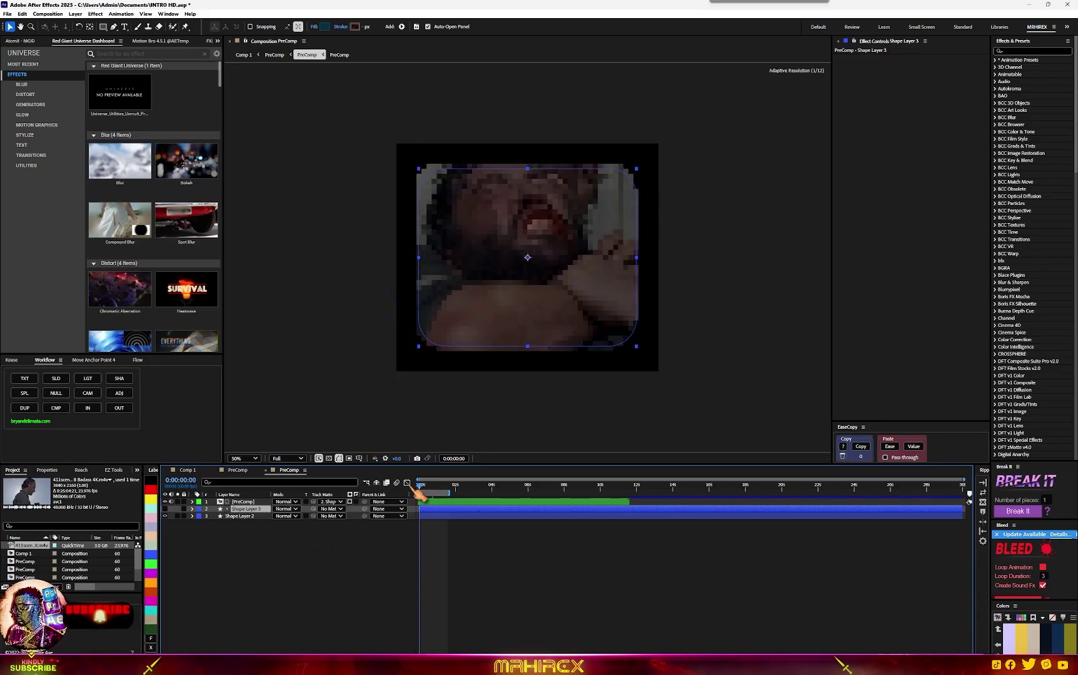
key(space)
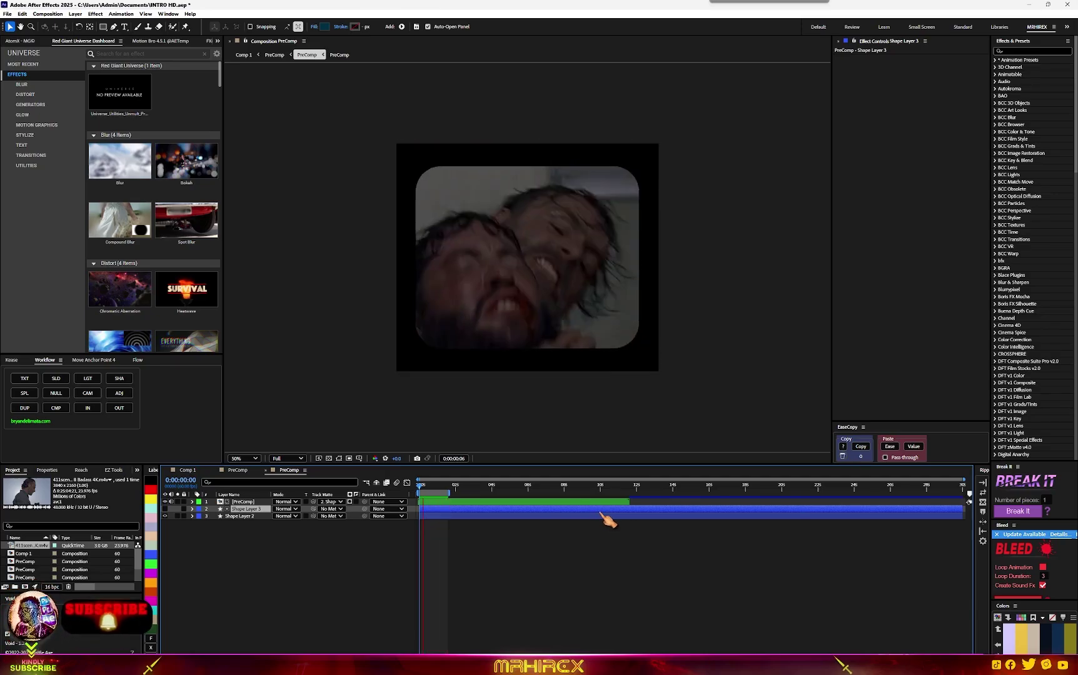
key(space)
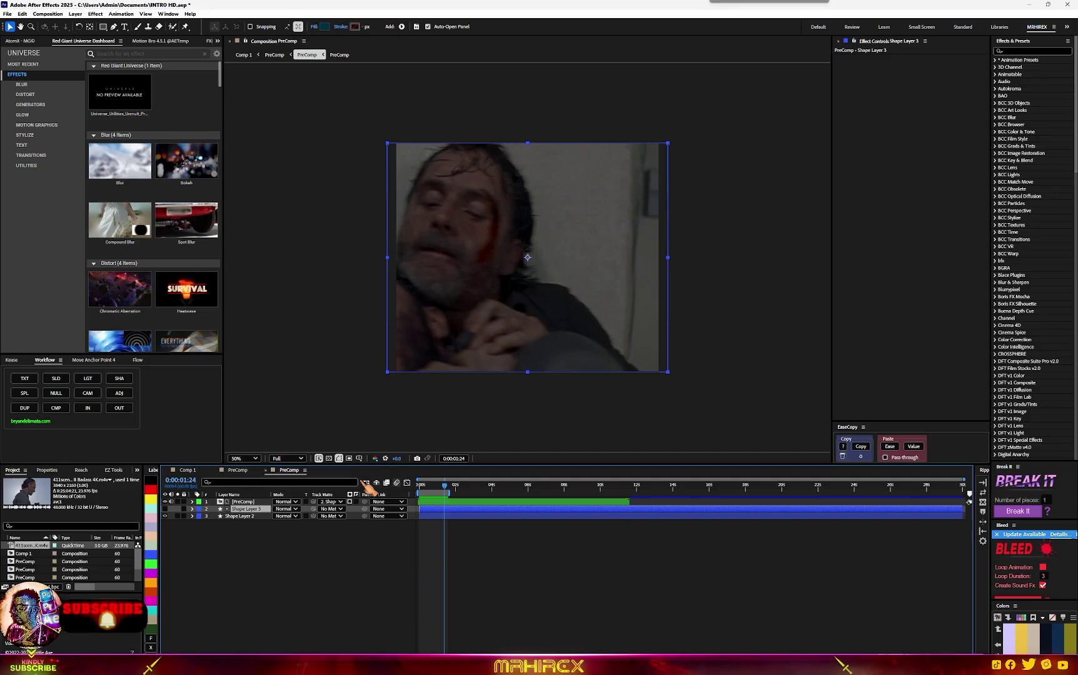
Return to Comp 1 and preview the full animation with the clip from the first frame
click(188, 470)
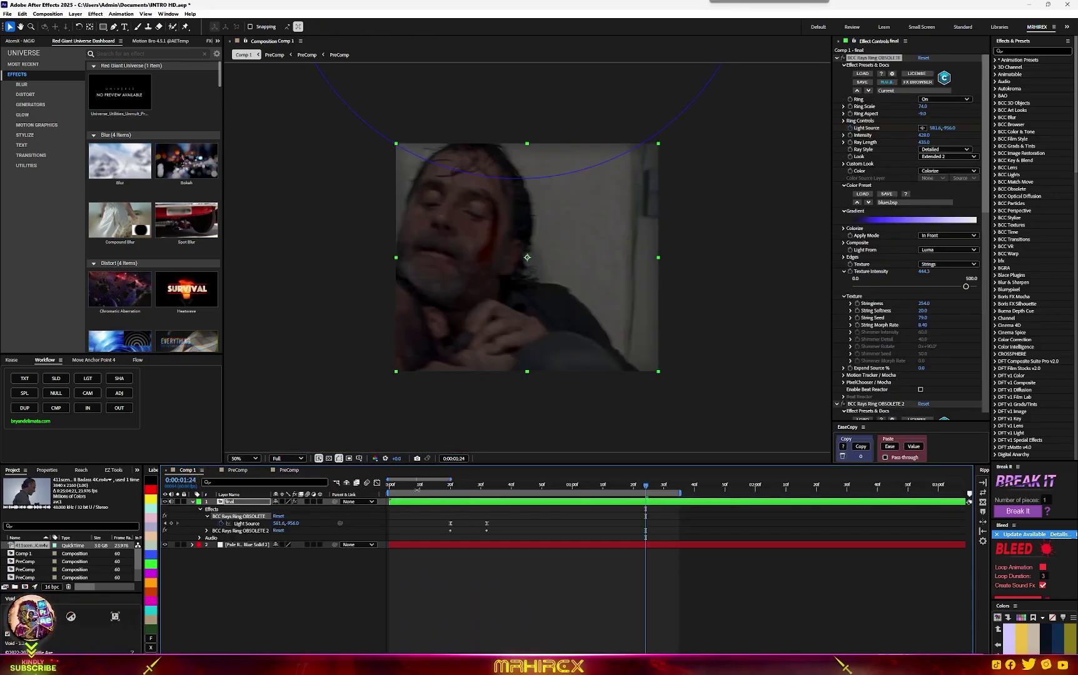
drag(400, 485, 355, 489)
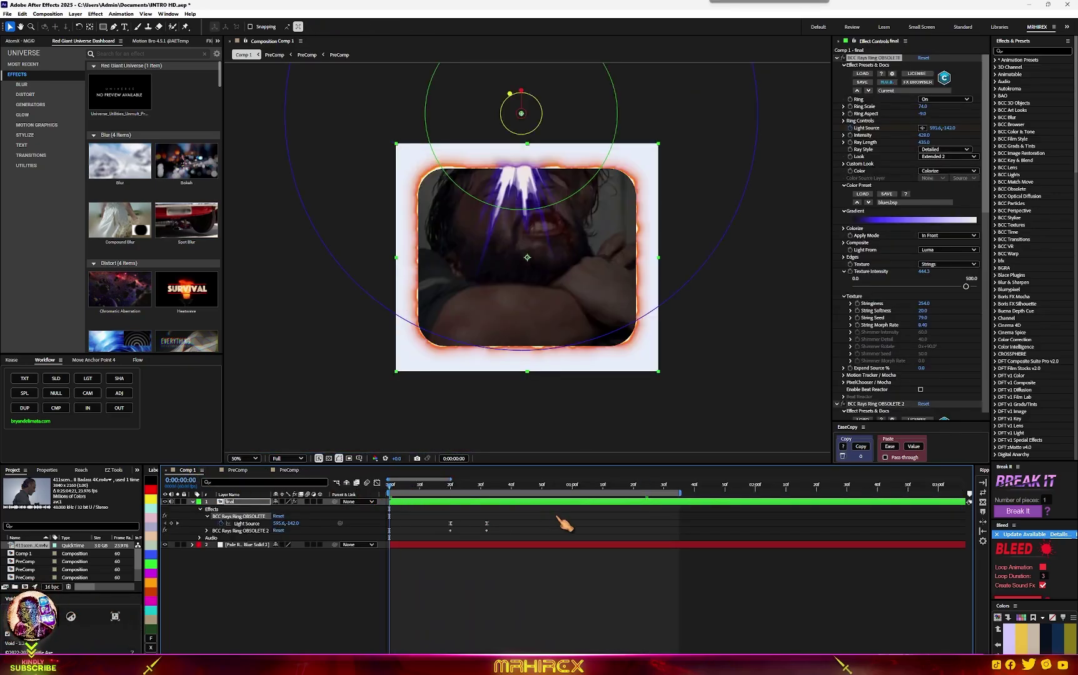
key(space)
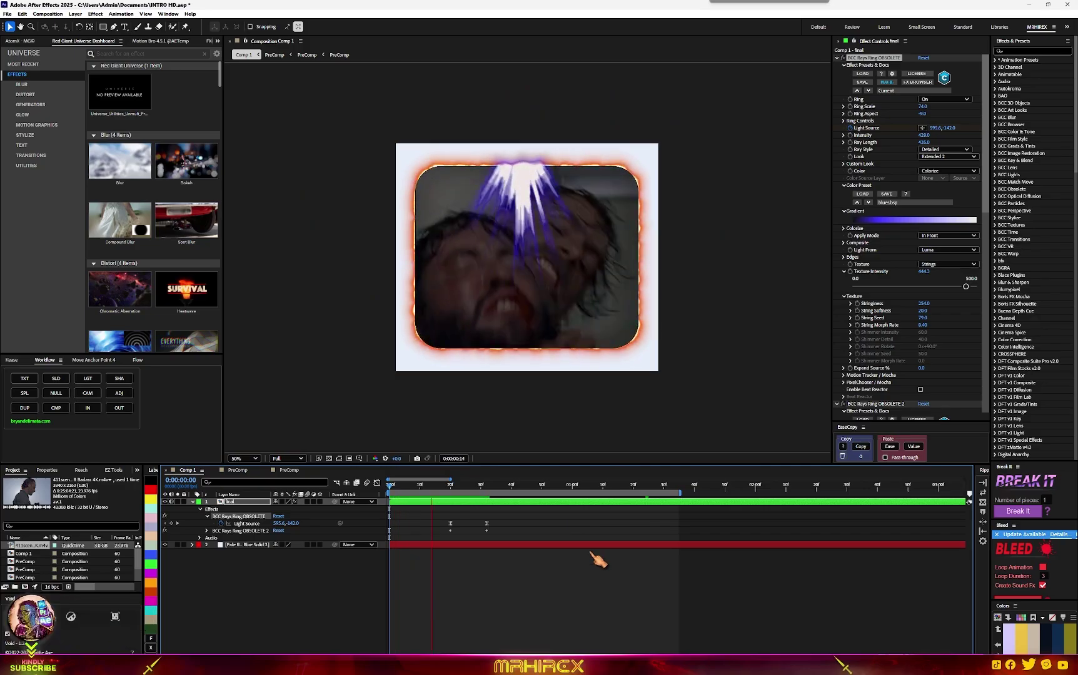
key(space)
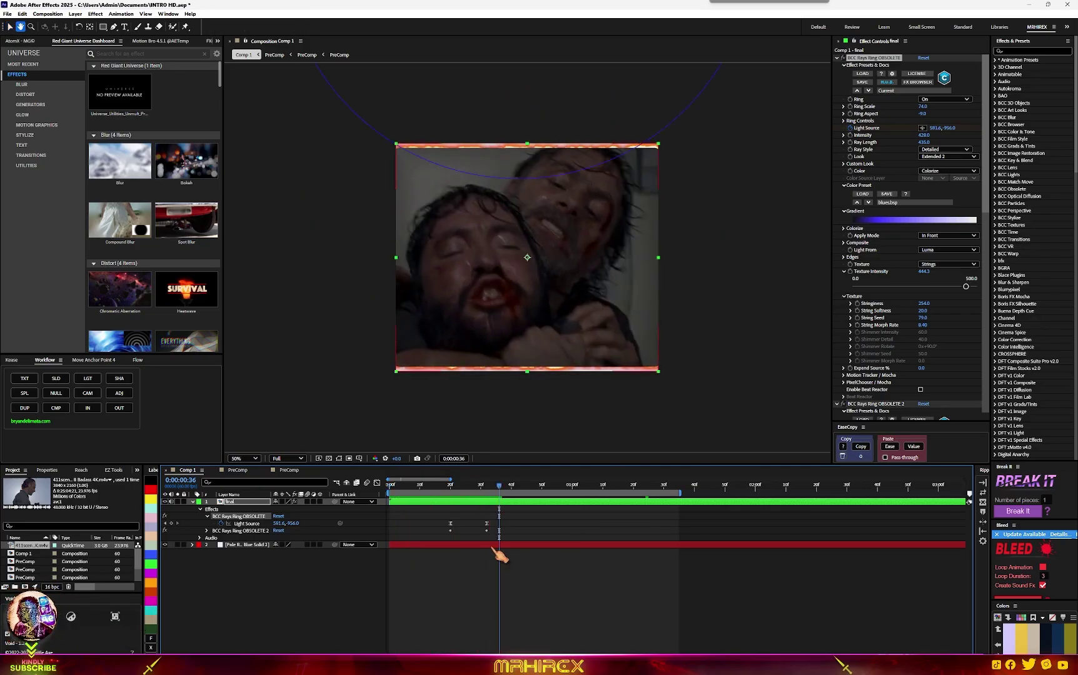
In the nested precomp, fade in the matted clip's precomp with opacity keyframes of 0% at the first frame and 100% at frame 42
click(295, 472)
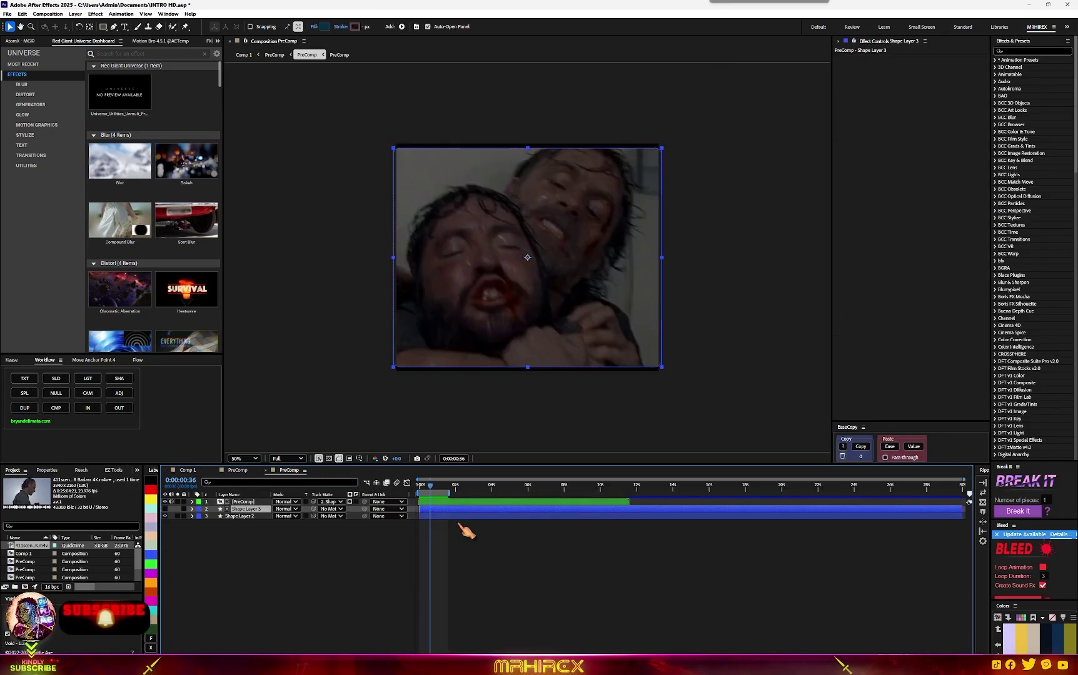
key(Home)
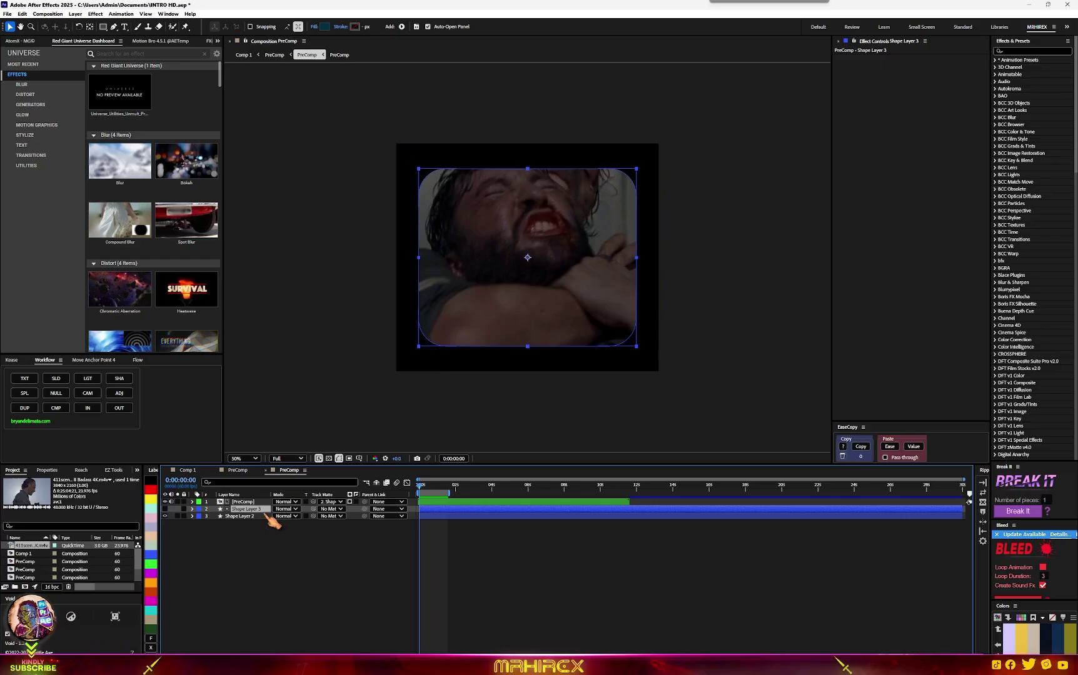
click(255, 502)
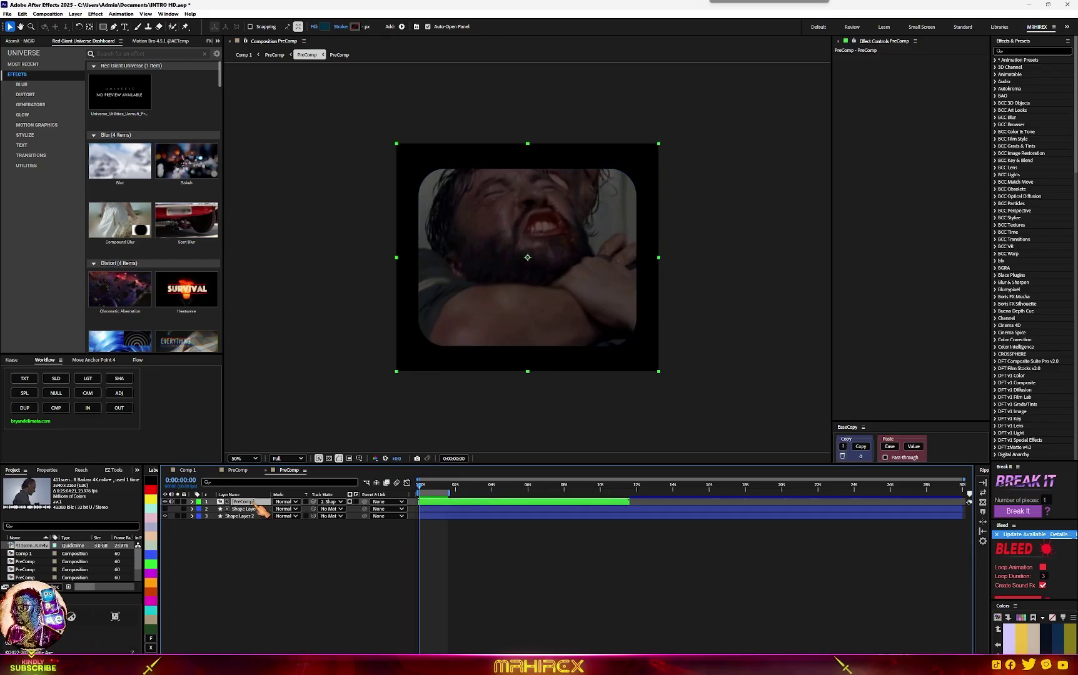
click(166, 502)
click(165, 502)
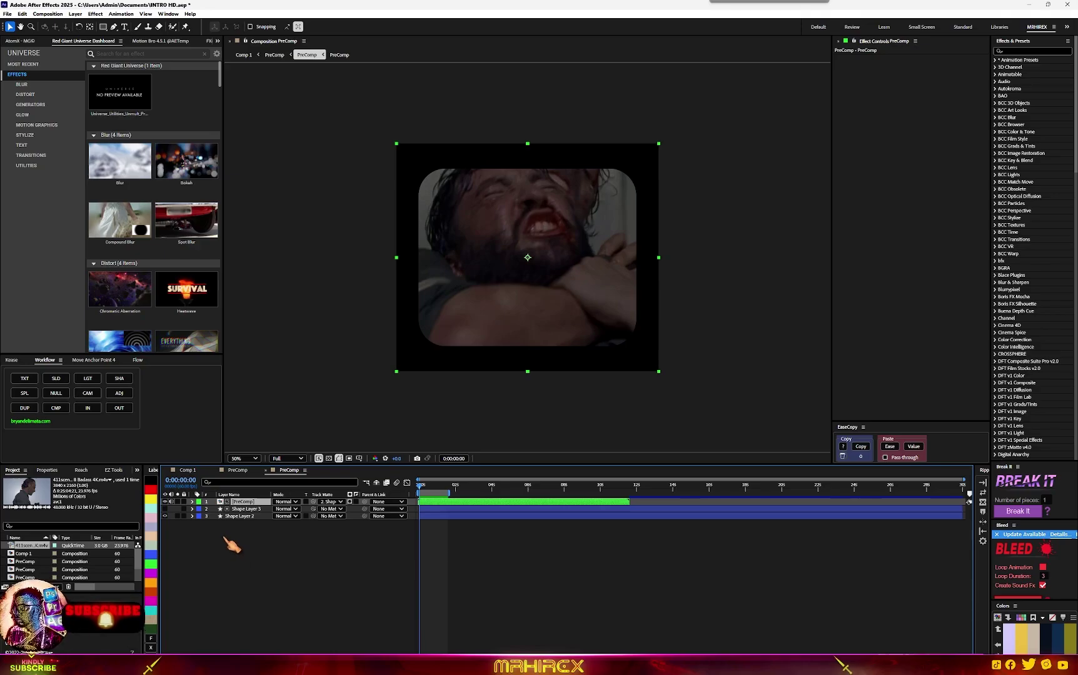
key(t)
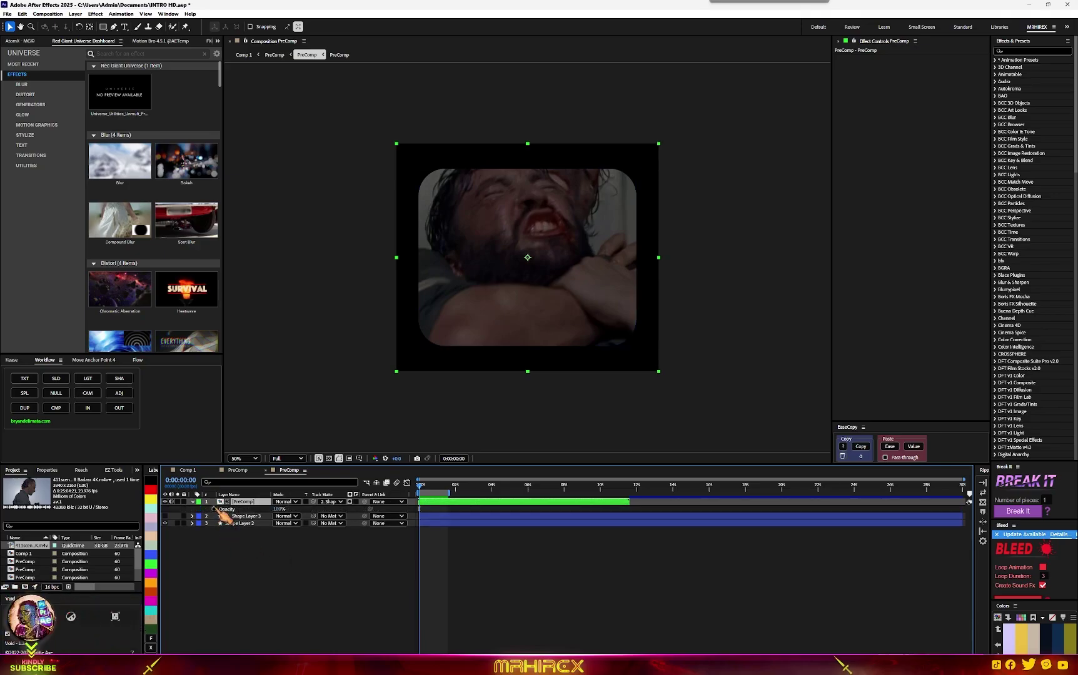
click(214, 509)
drag(277, 510, 212, 509)
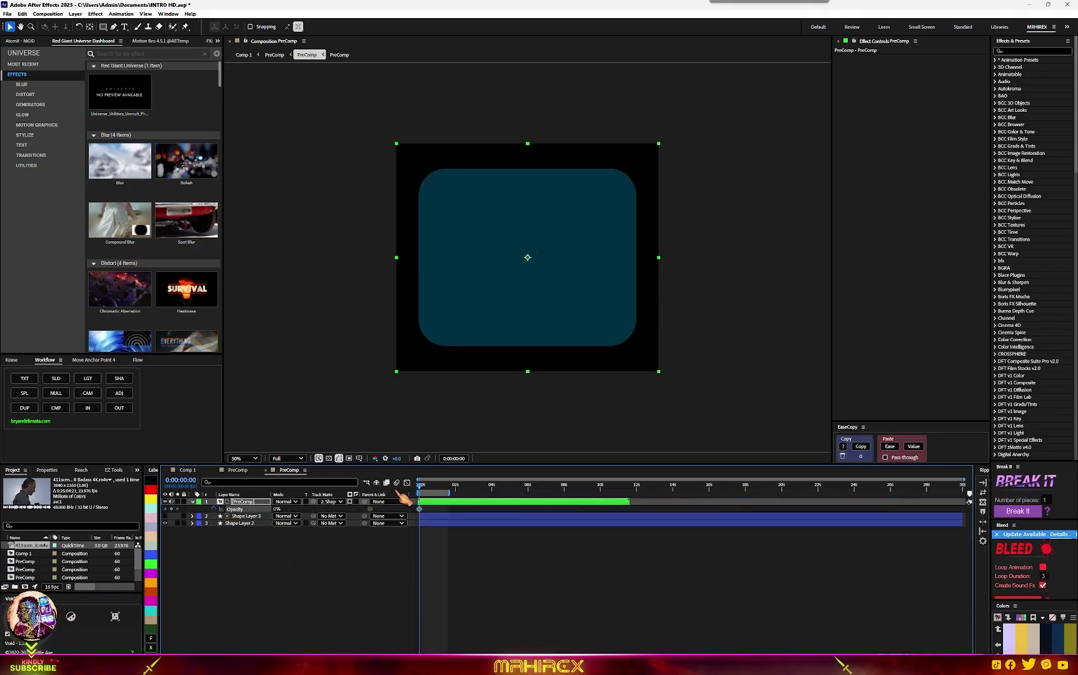
drag(423, 488, 439, 495)
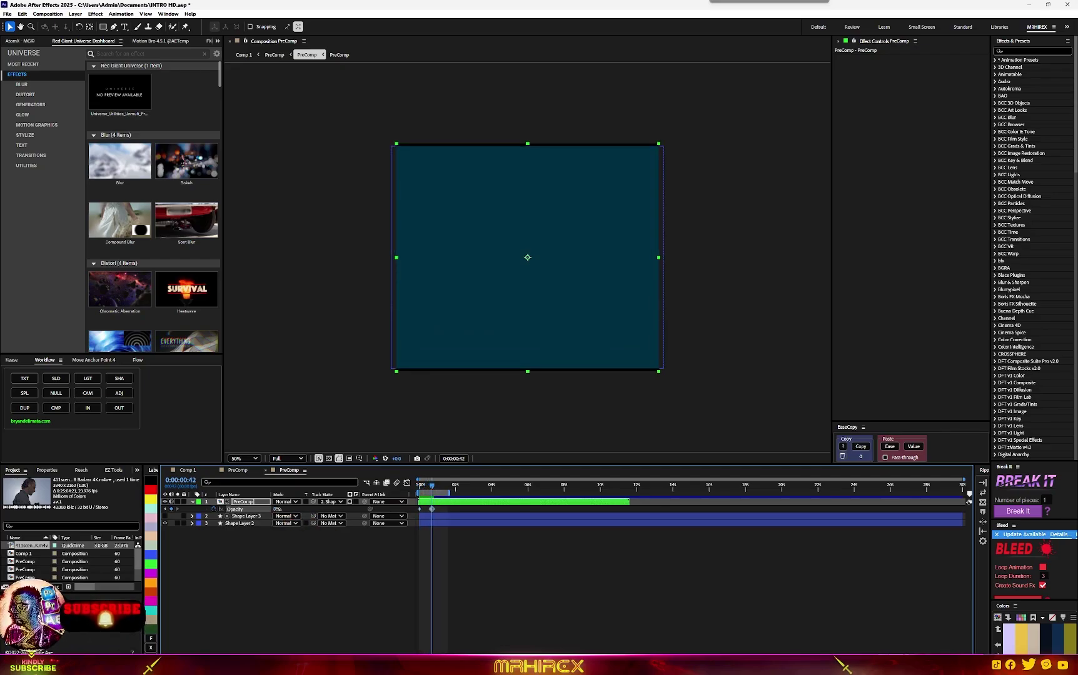
drag(275, 509, 353, 512)
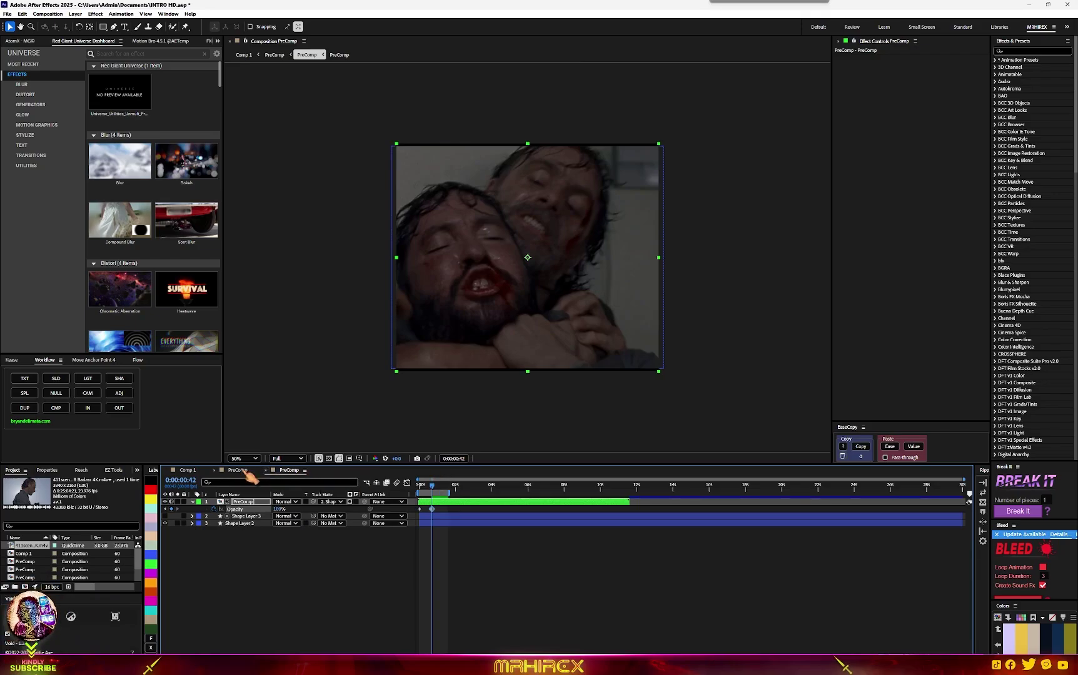
Return to Comp 1 and preview the animation with the clip's fade-in from the first frame
click(186, 470)
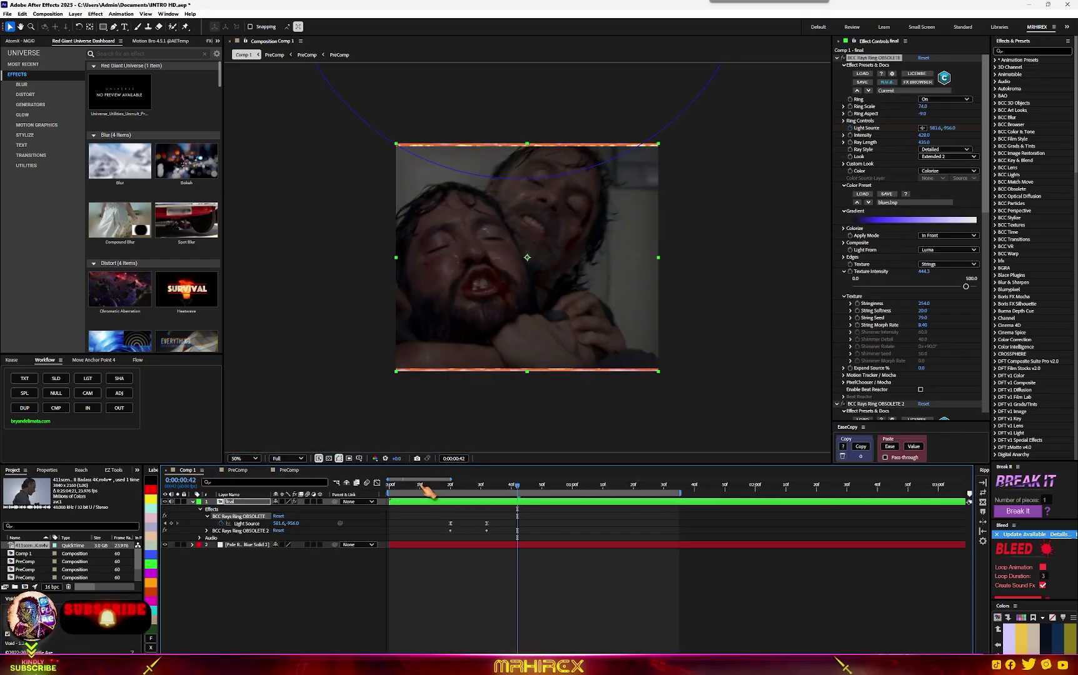
drag(419, 484, 292, 503)
key(space)
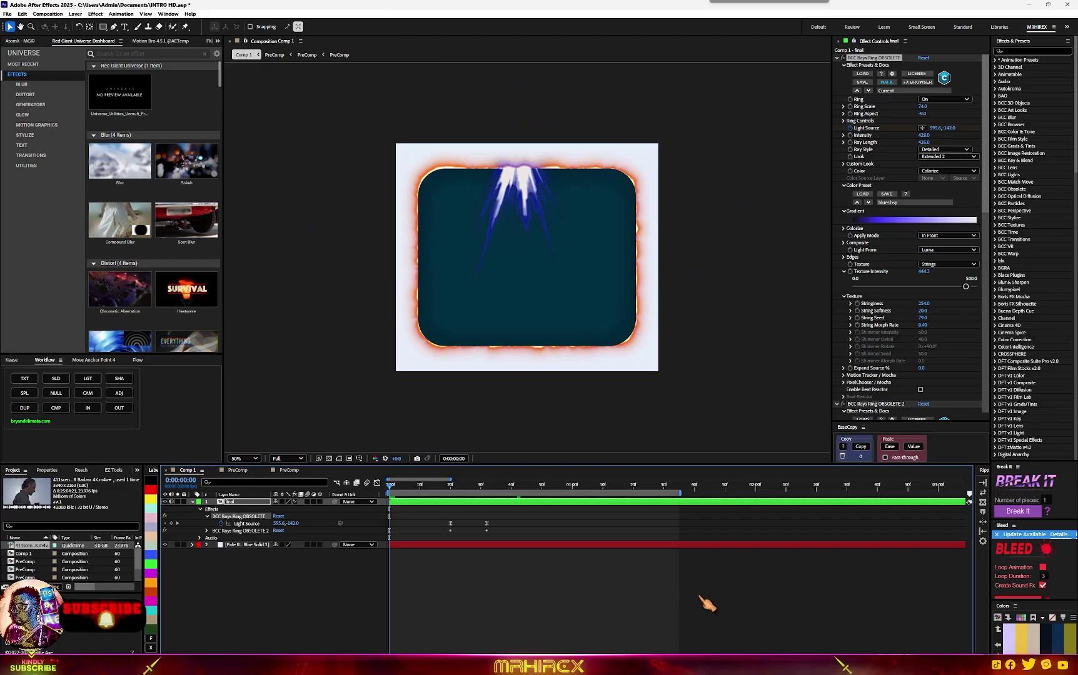